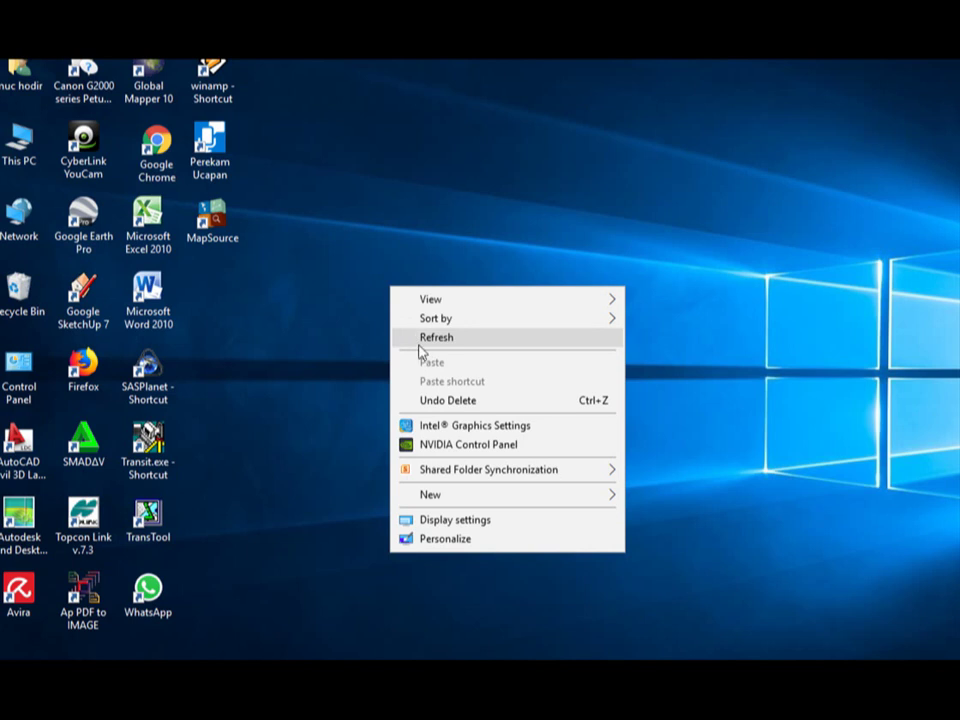
left_click(418, 338)
right_click(381, 308)
left_click(426, 360)
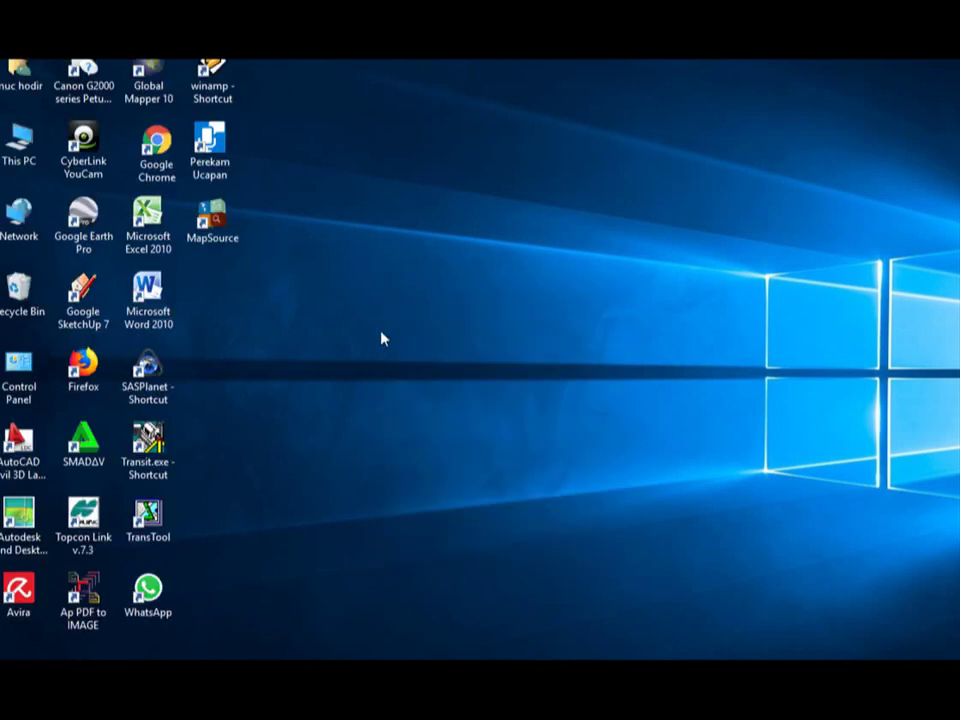
right_click(381, 332)
left_click(384, 381)
right_click(404, 365)
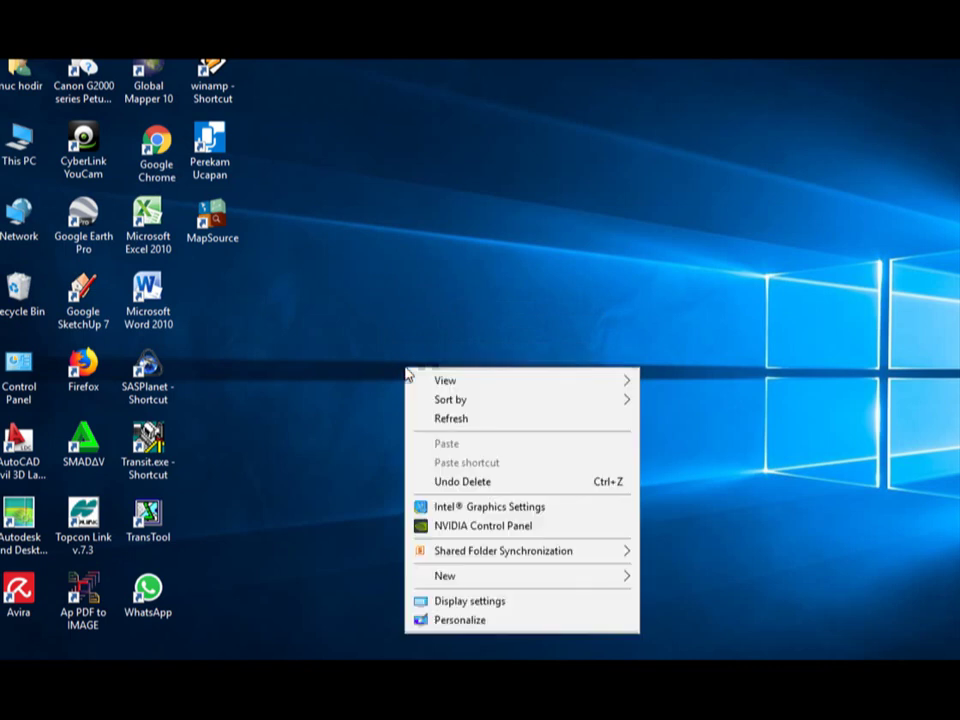
left_click(436, 419)
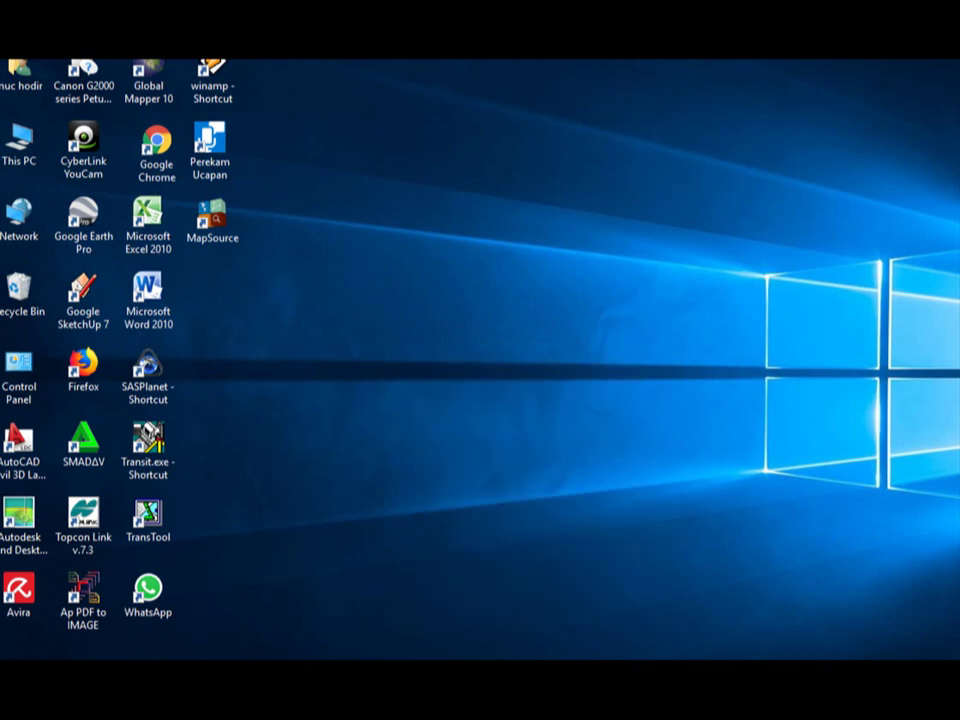
Switch to SEBBARA.xls in Excel and examine the station, angle and distance data on the POLIGON TERIKAT SEMPURNA sheet.
left_click(303, 680)
left_click(423, 494)
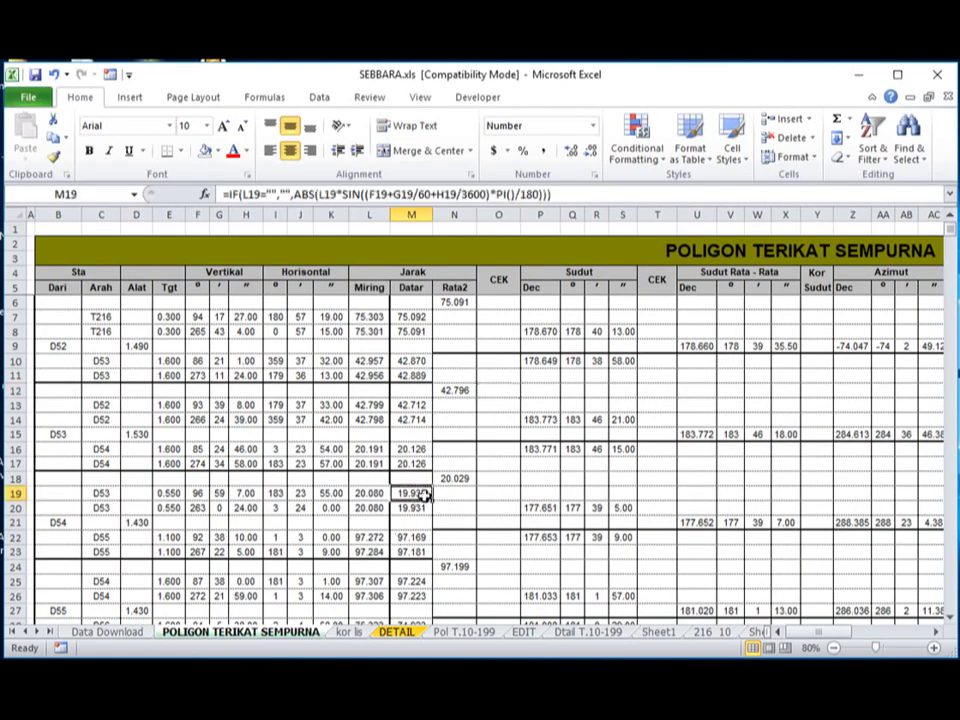
left_click(276, 449)
scroll(555, 446, "down", 5)
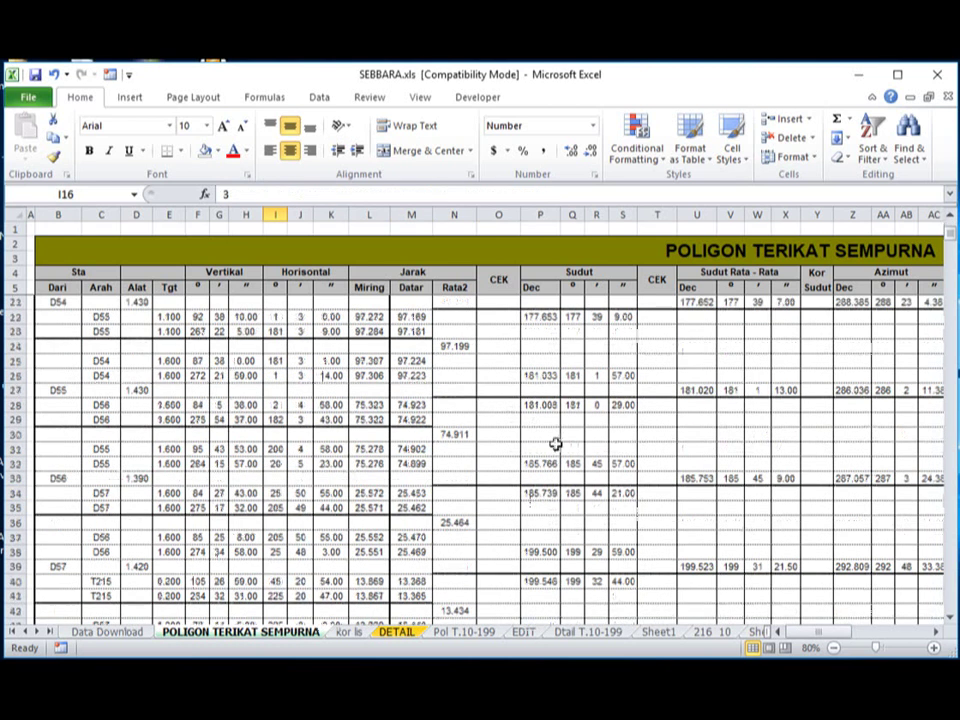
scroll(500, 431, "up", 5)
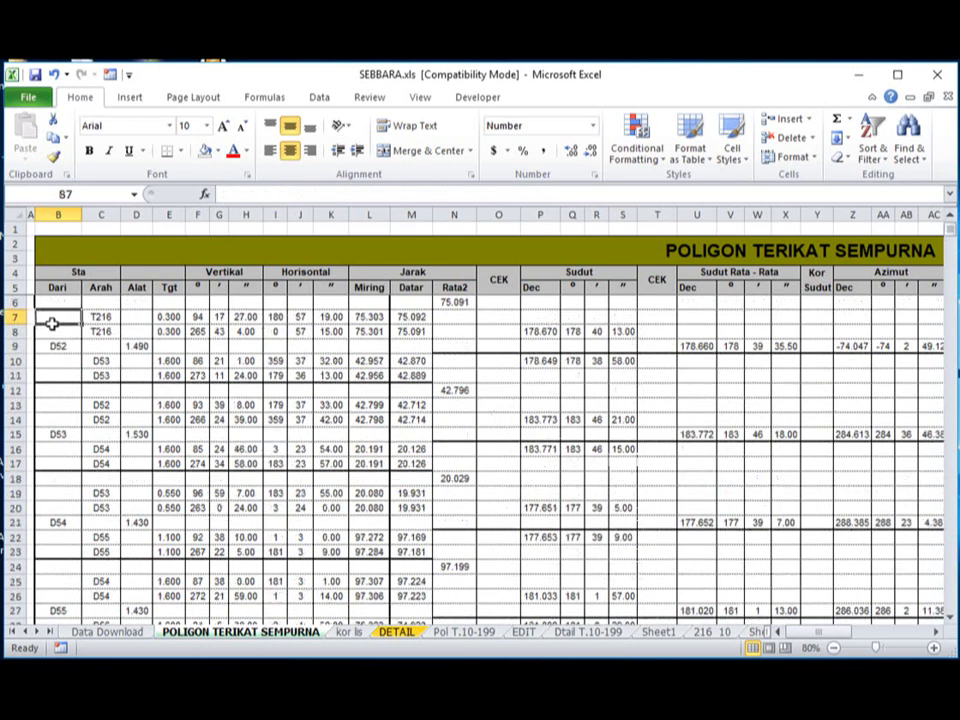
left_click_drag(51, 324, 370, 566)
left_click(280, 434)
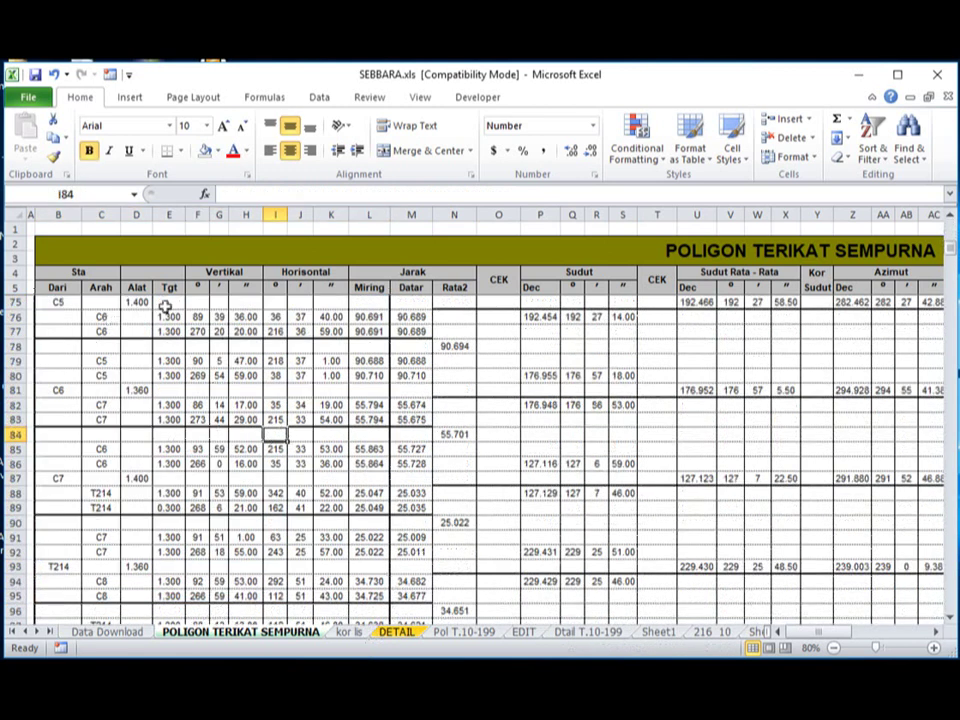
left_click(330, 434)
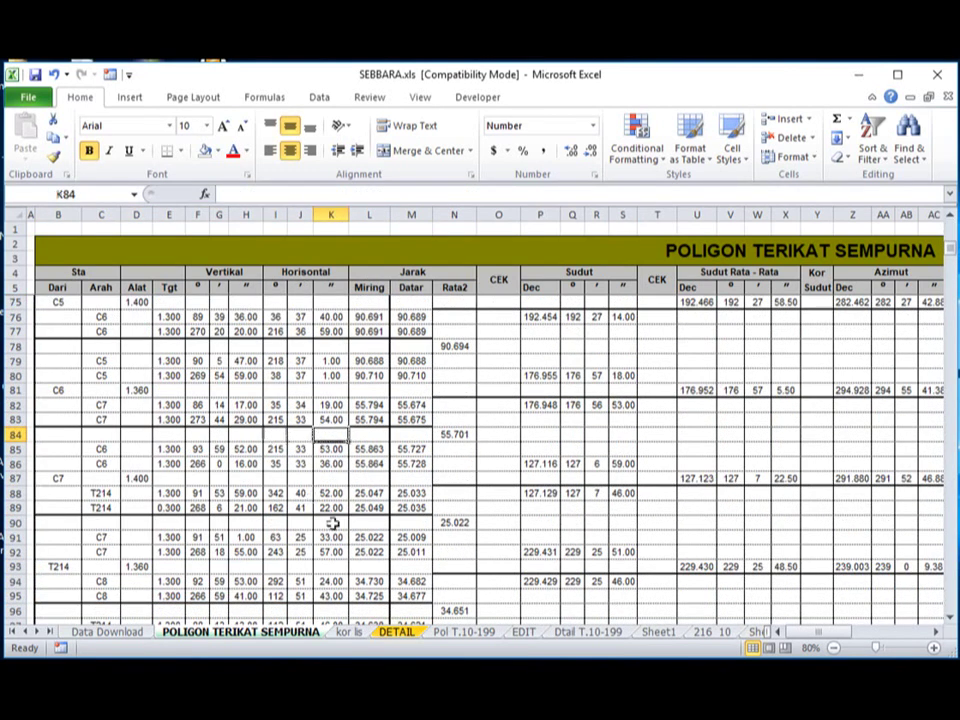
scroll(410, 468, "up", 13)
scroll(410, 468, "up", 6)
left_click(410, 316)
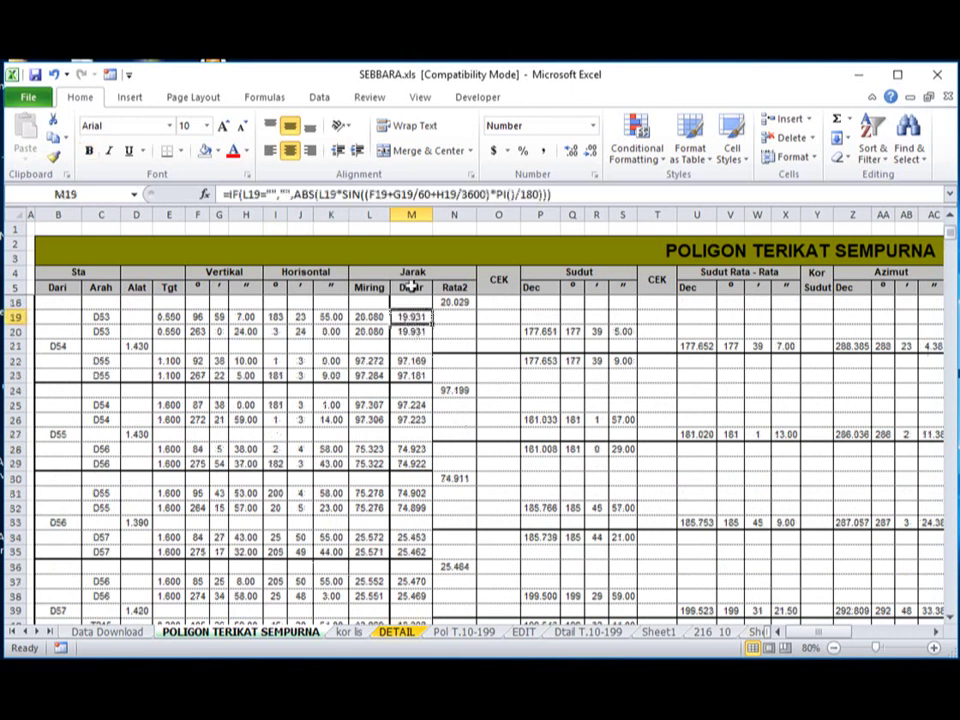
left_click(785, 331)
scroll(486, 411, "up", 4)
left_click(553, 438)
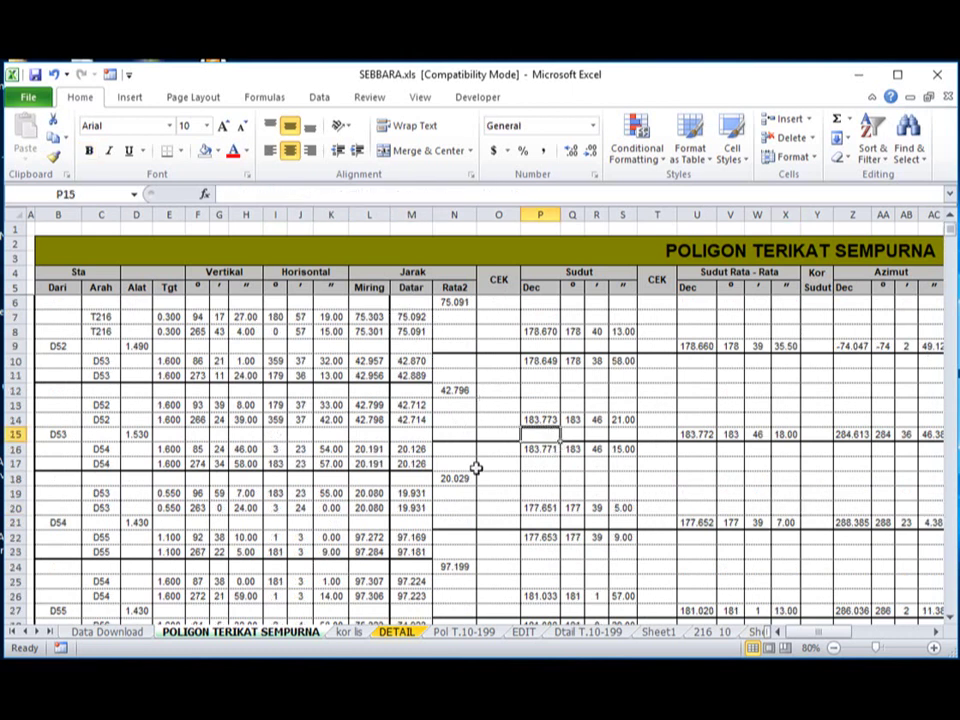
Compare the forward and back slope distances in the Miring column between stations D52, D53 and D54.
left_click(372, 375)
key("Up")
left_click(375, 405)
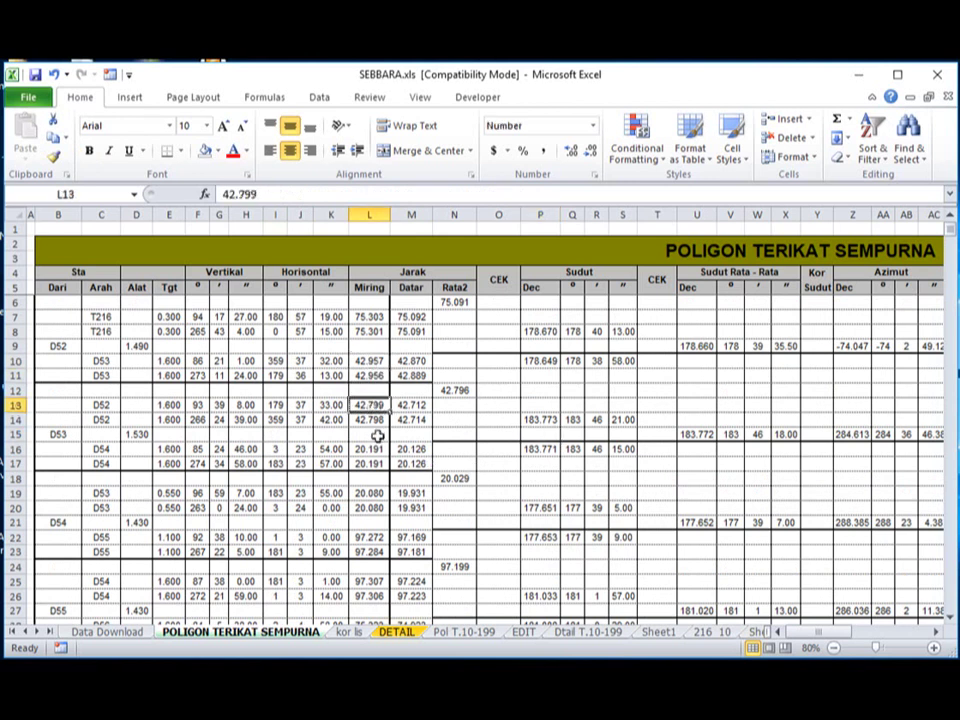
left_click(370, 374)
left_click(371, 419)
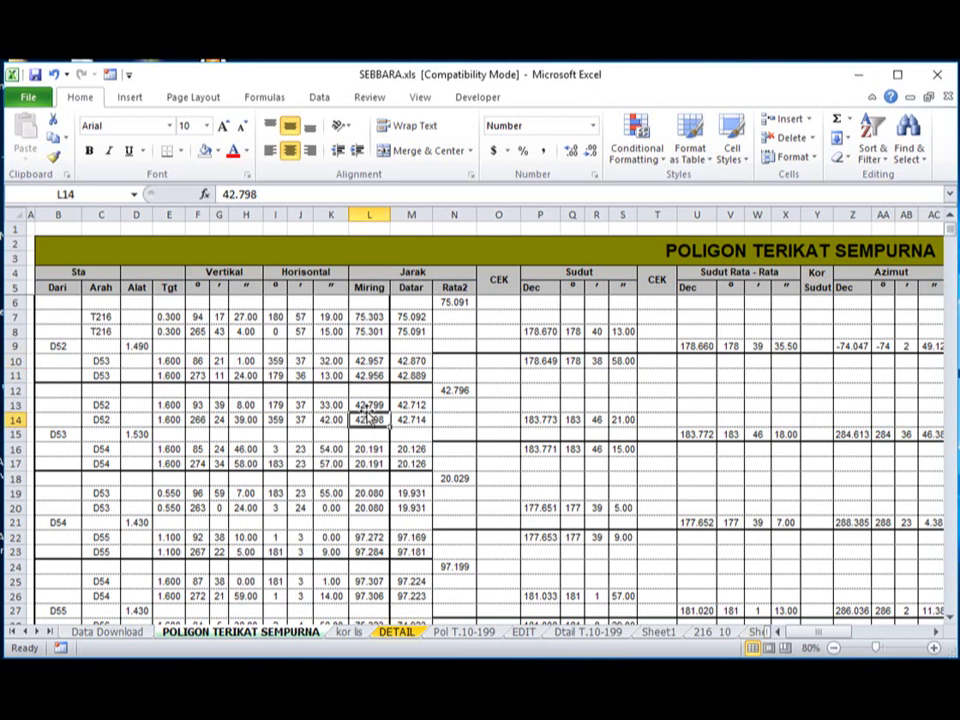
left_click(371, 360)
left_click(370, 449)
left_click(370, 405)
left_click(370, 449)
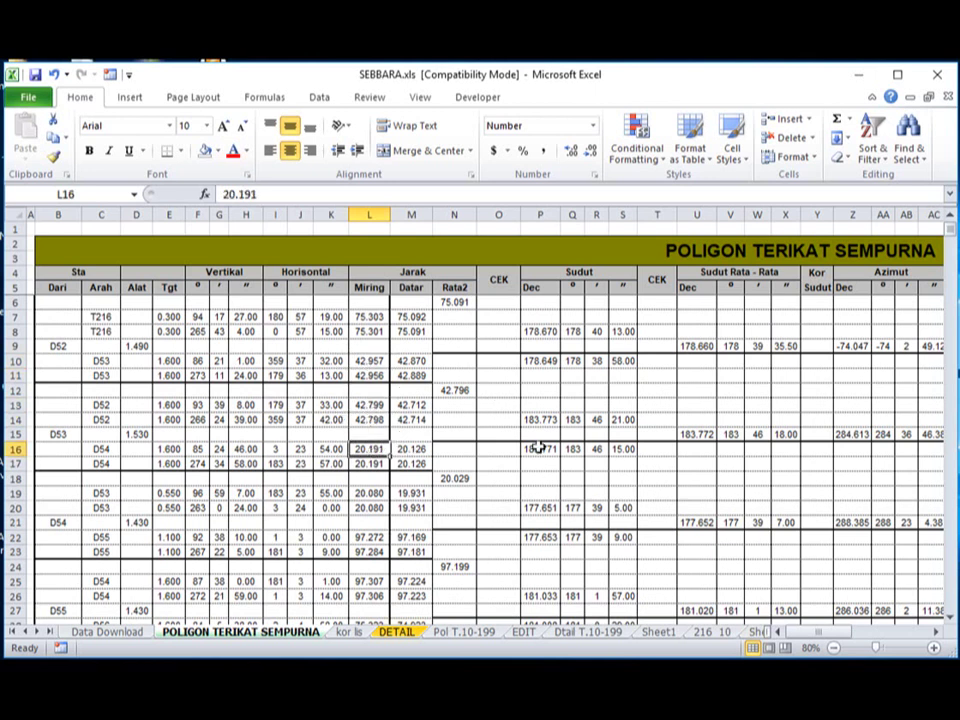
Enter the distance check formula =N12-M11 in cell O11 of the first CEK column.
left_click(505, 375)
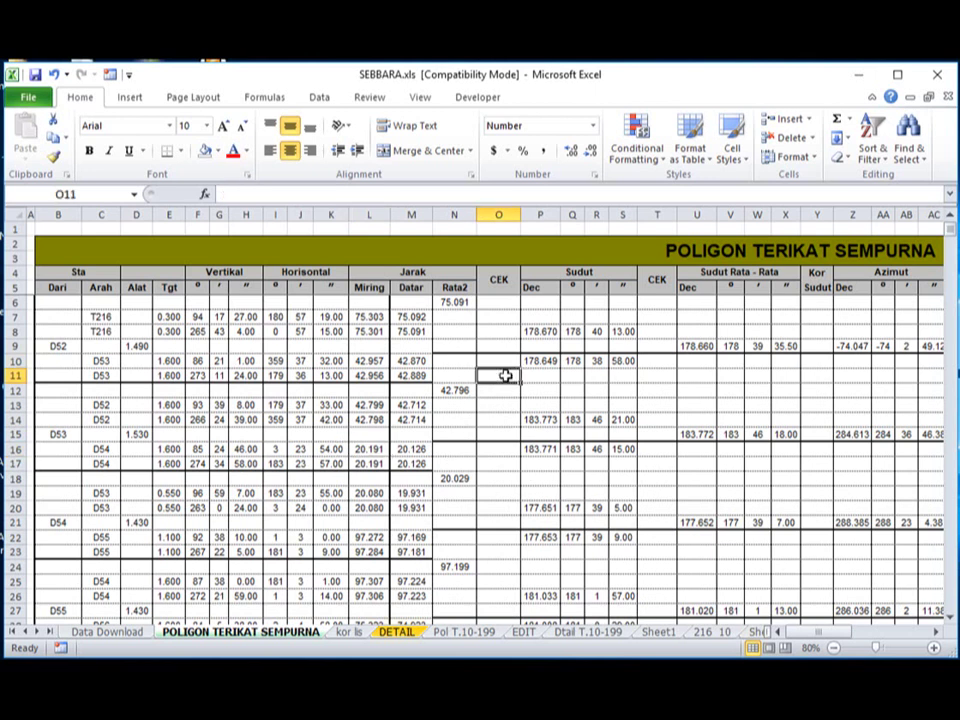
type("=")
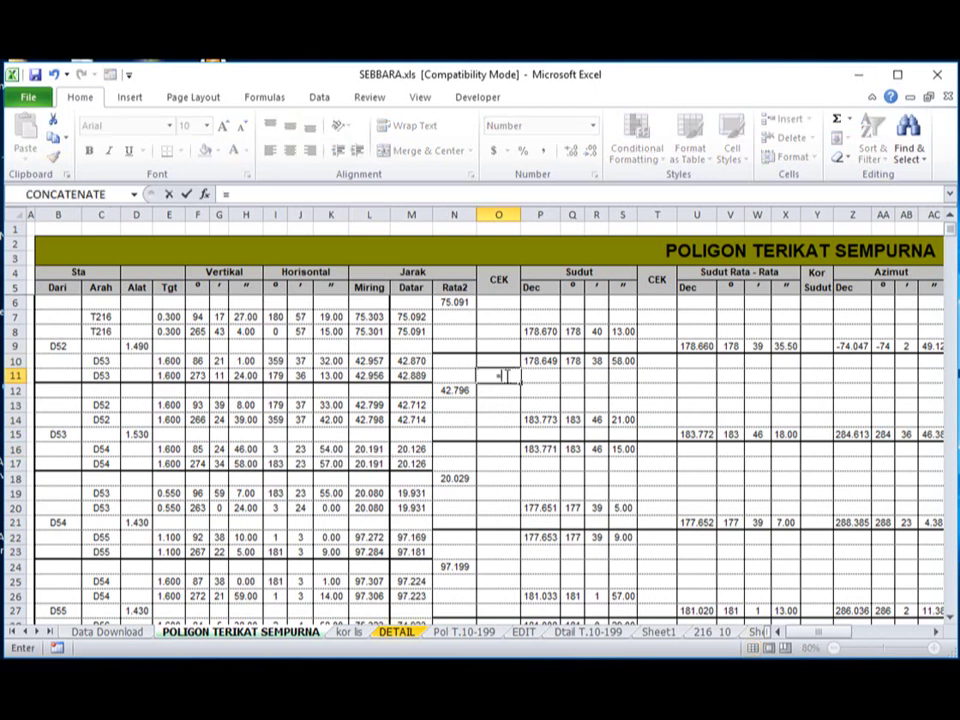
left_click(455, 391)
type("-")
left_click(406, 377)
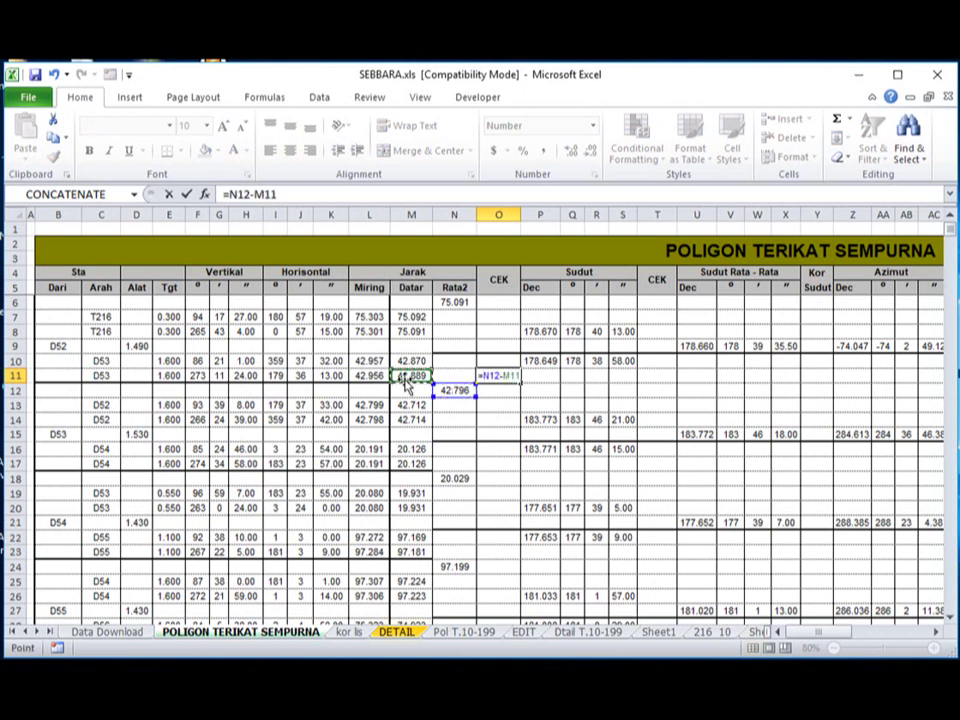
key("Return")
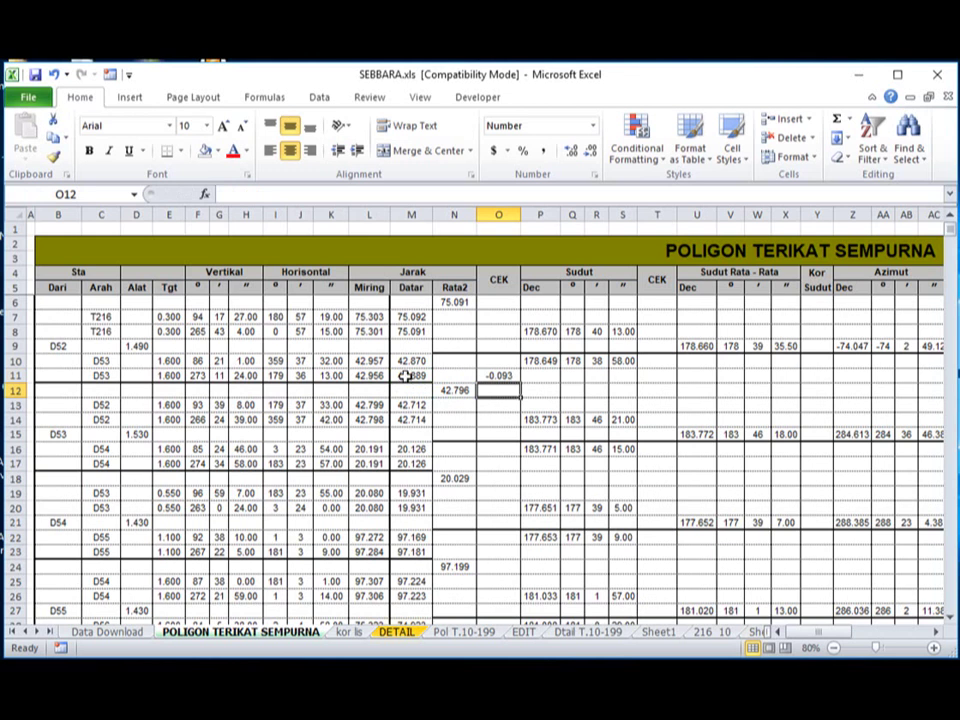
Enter the check formula =N12-M10 in cell O10 for the first D53 sighting.
left_click(500, 362)
type("=")
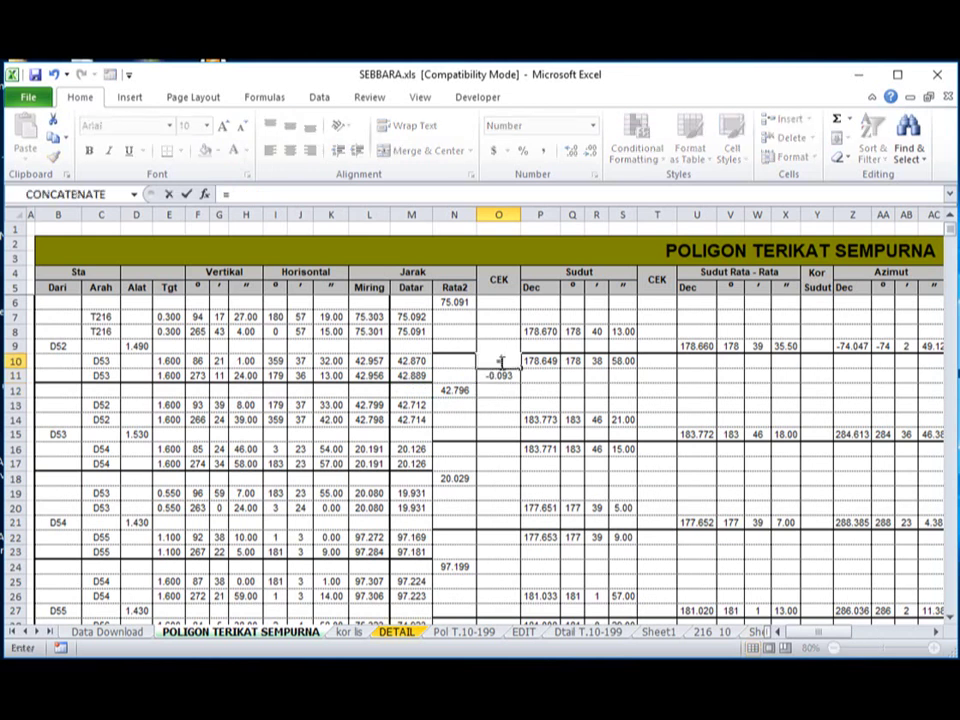
left_click(448, 390)
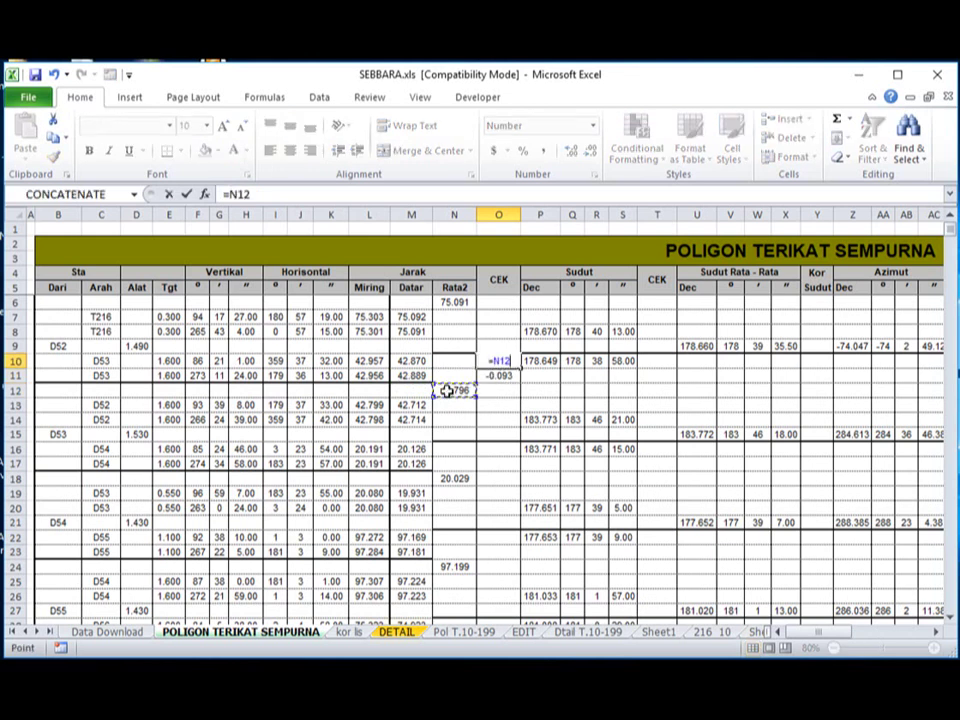
type("-")
left_click(402, 361)
key("Return")
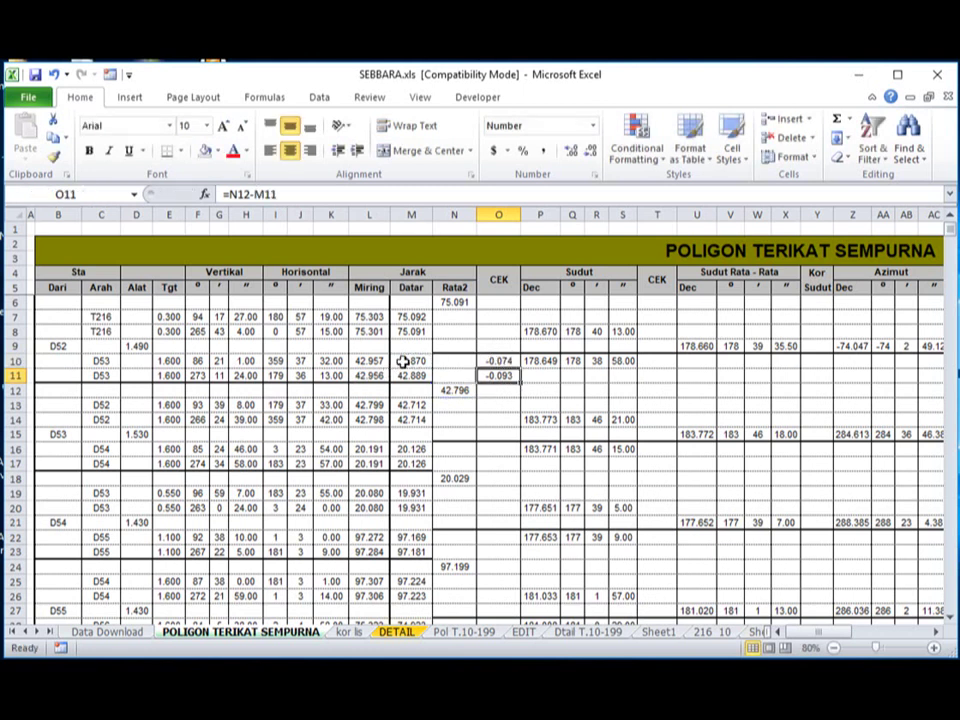
Enter the check formula =N12-M13 in cell O13 for the first D52 back sighting.
left_click(497, 404)
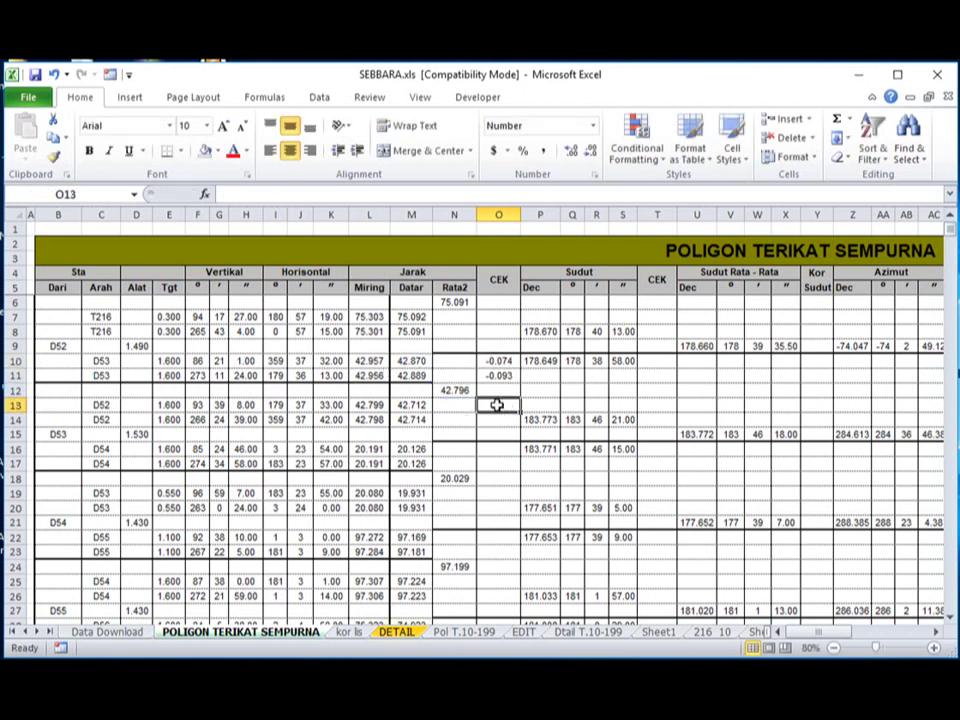
type("=")
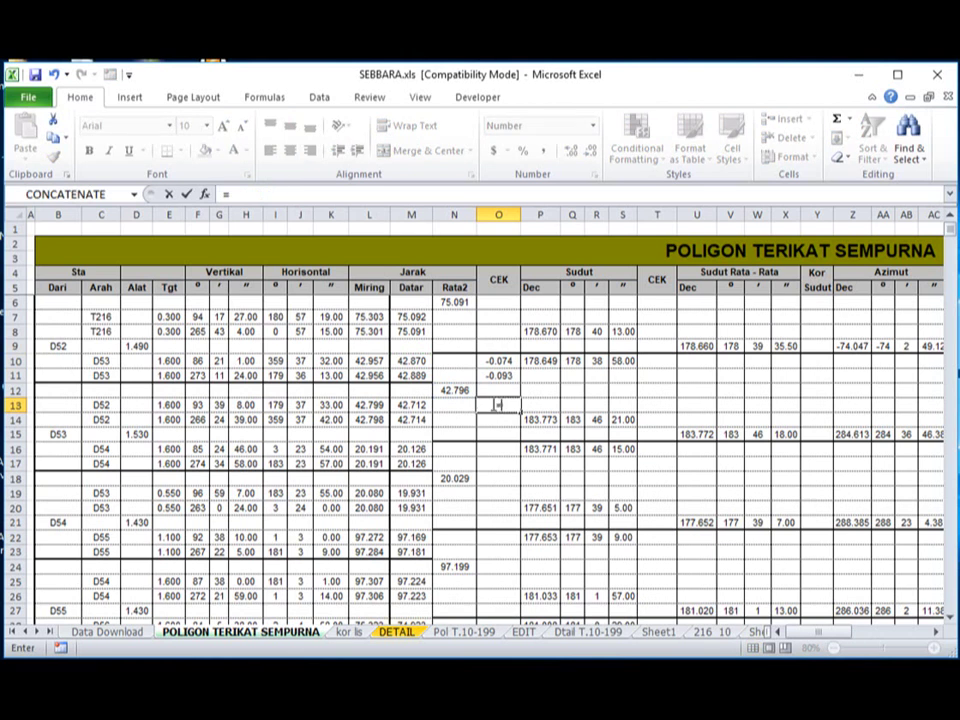
left_click(454, 390)
type("-")
left_click(411, 404)
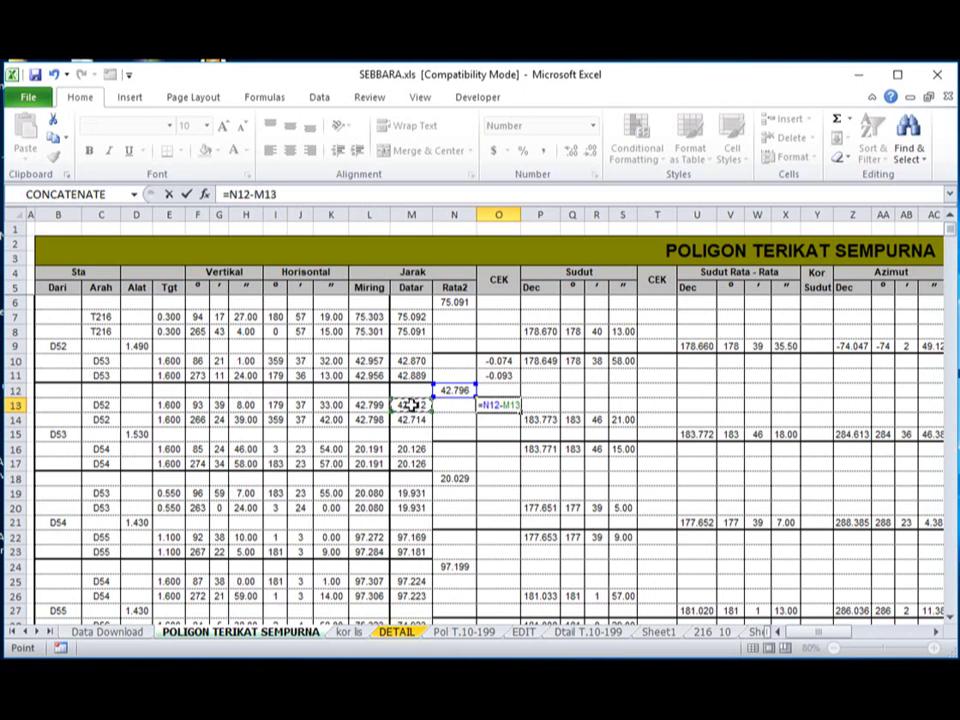
key("Return")
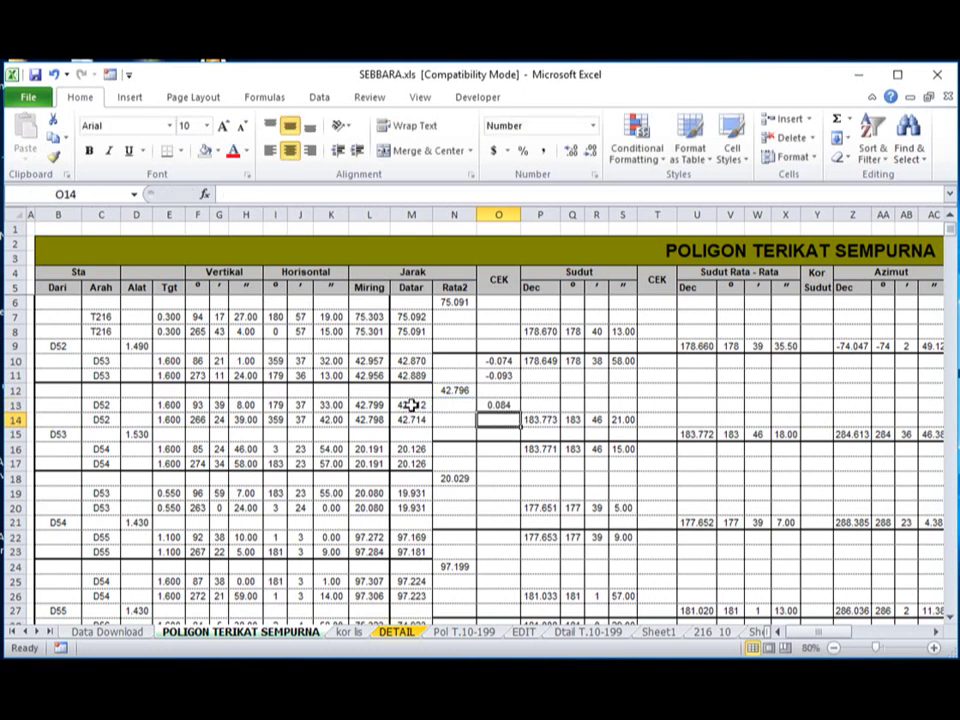
Enter the check formula =N12-M14 in cell O14 for the second D52 back sighting.
type("=")
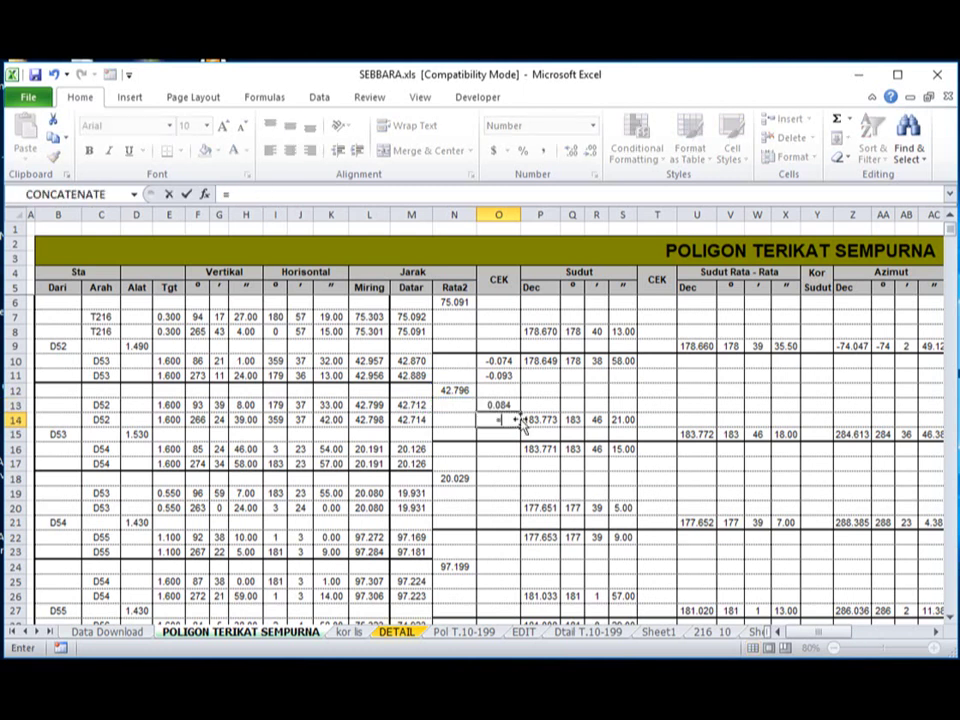
left_click(461, 390)
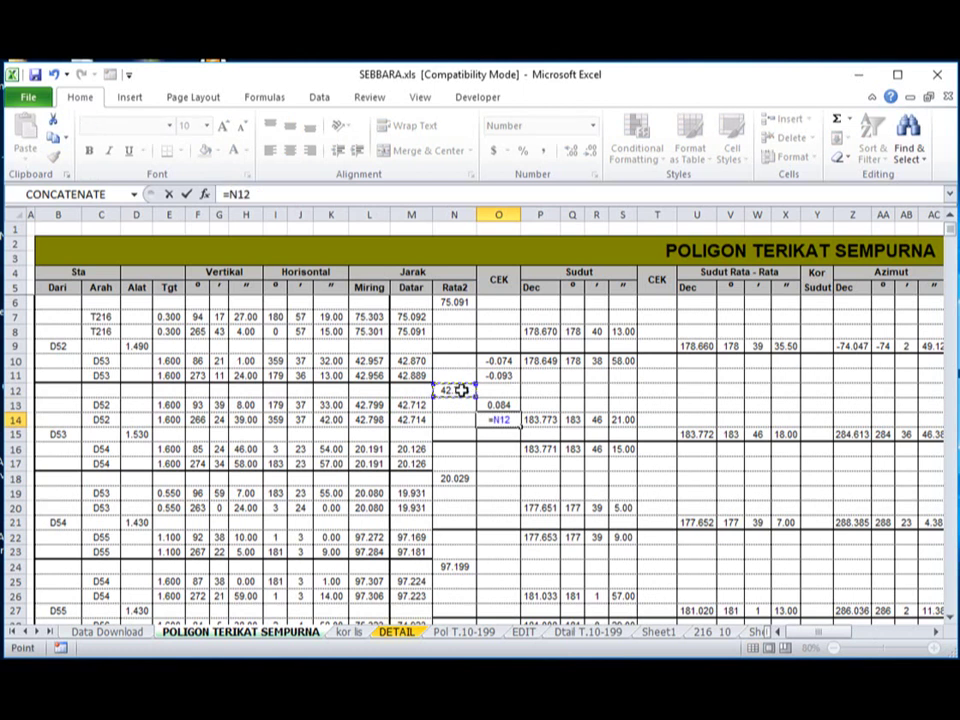
type("-")
left_click(415, 419)
key("Return")
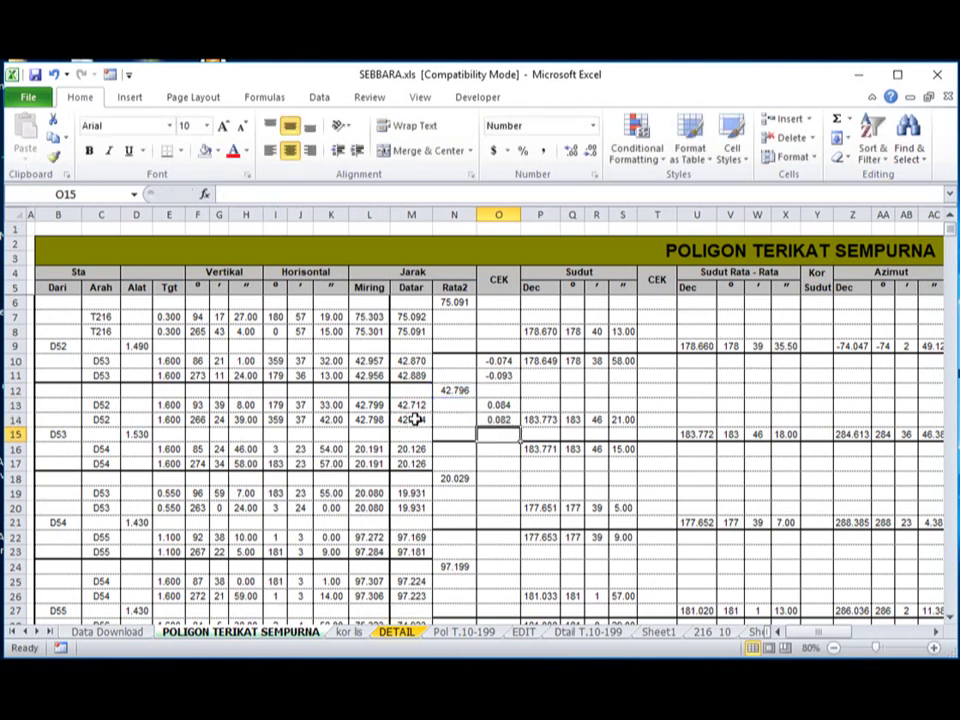
Review the CEK check block in O10:O15 and inspect the cell references in the O10 formula.
left_click(598, 406)
left_click(497, 464)
left_click(500, 361)
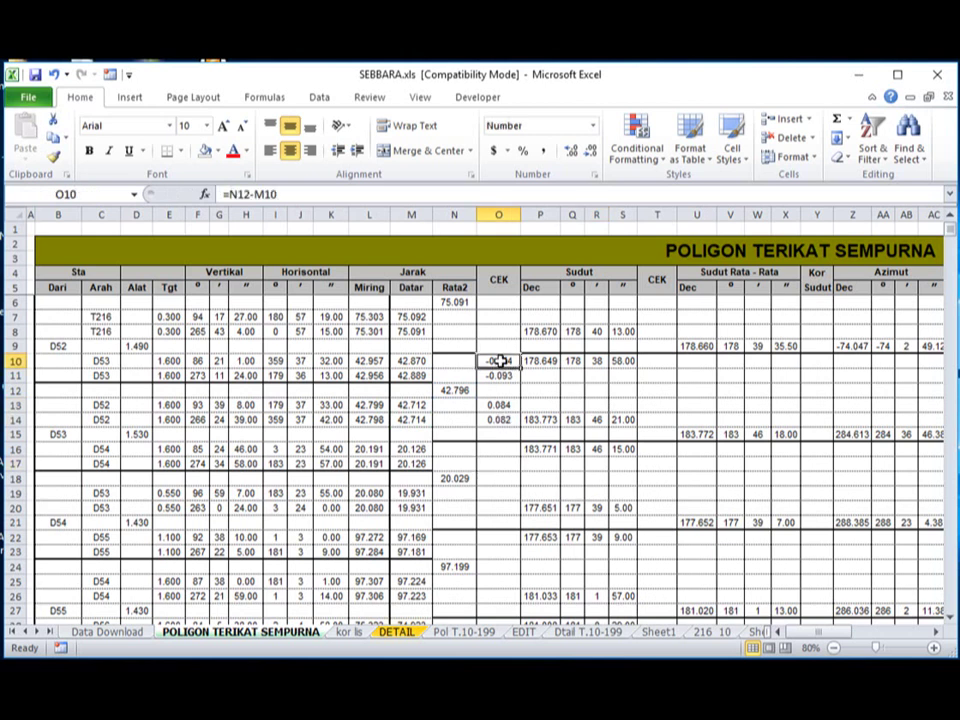
left_click_drag(500, 361, 498, 434)
left_click(564, 402)
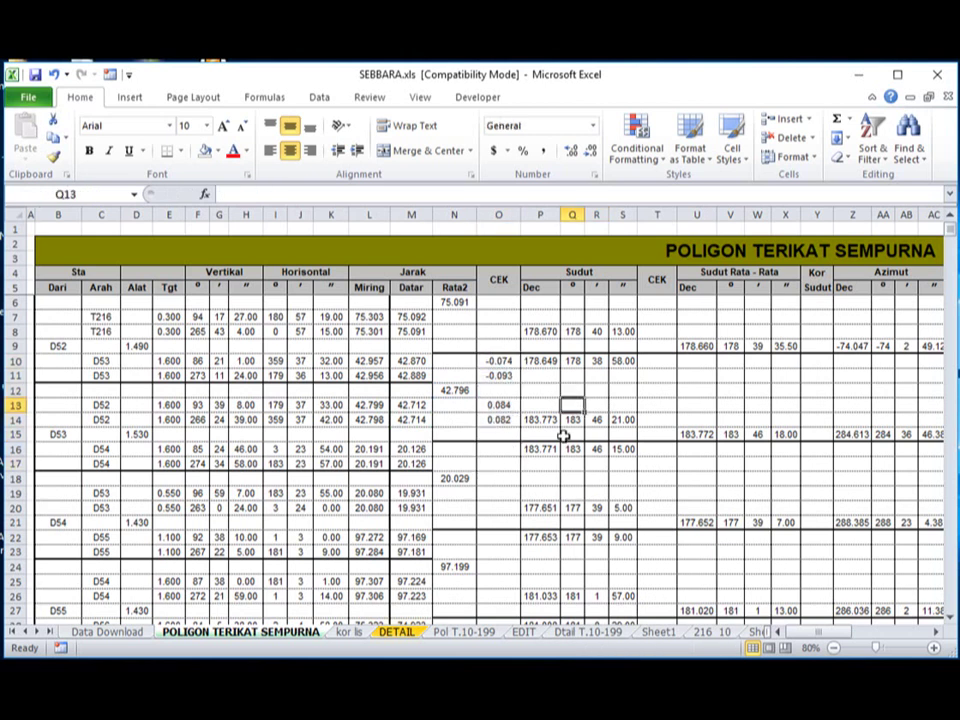
left_click(496, 361)
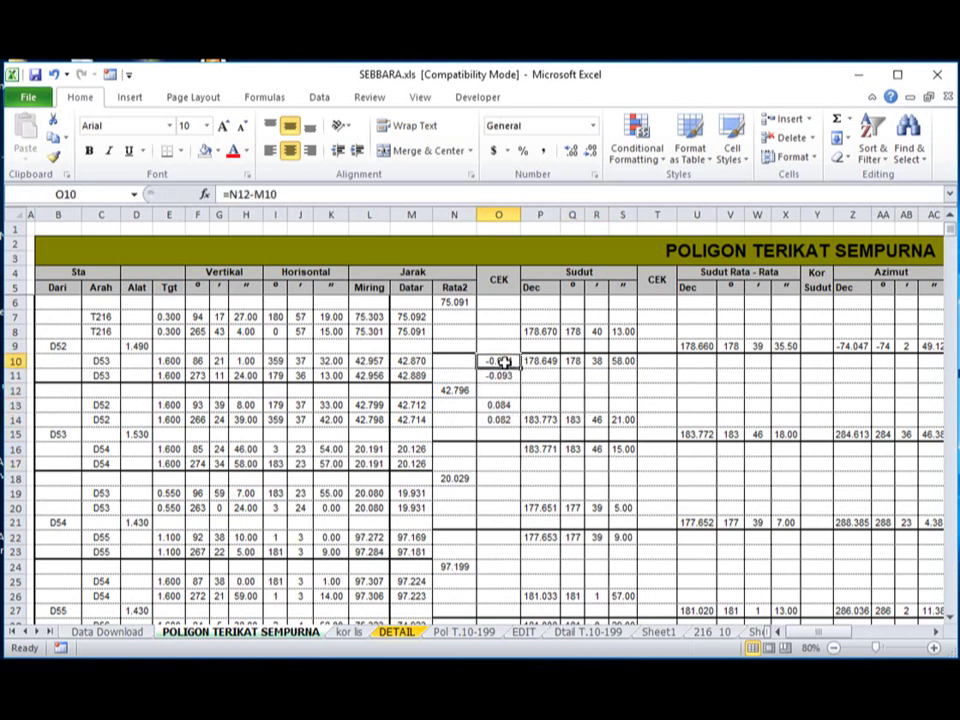
left_click(290, 193)
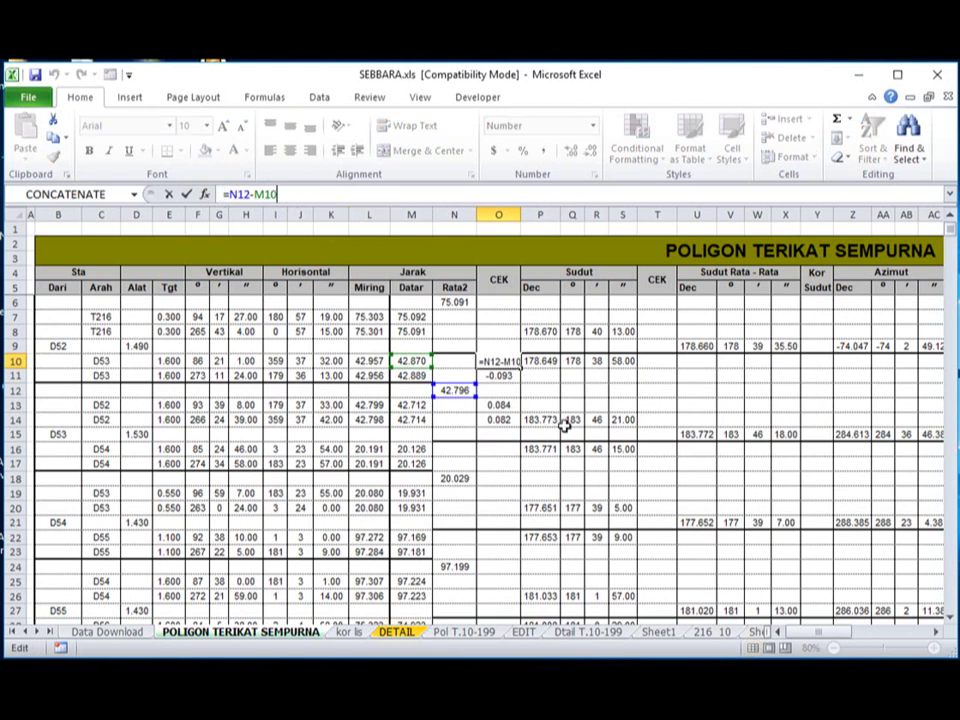
left_click(499, 366)
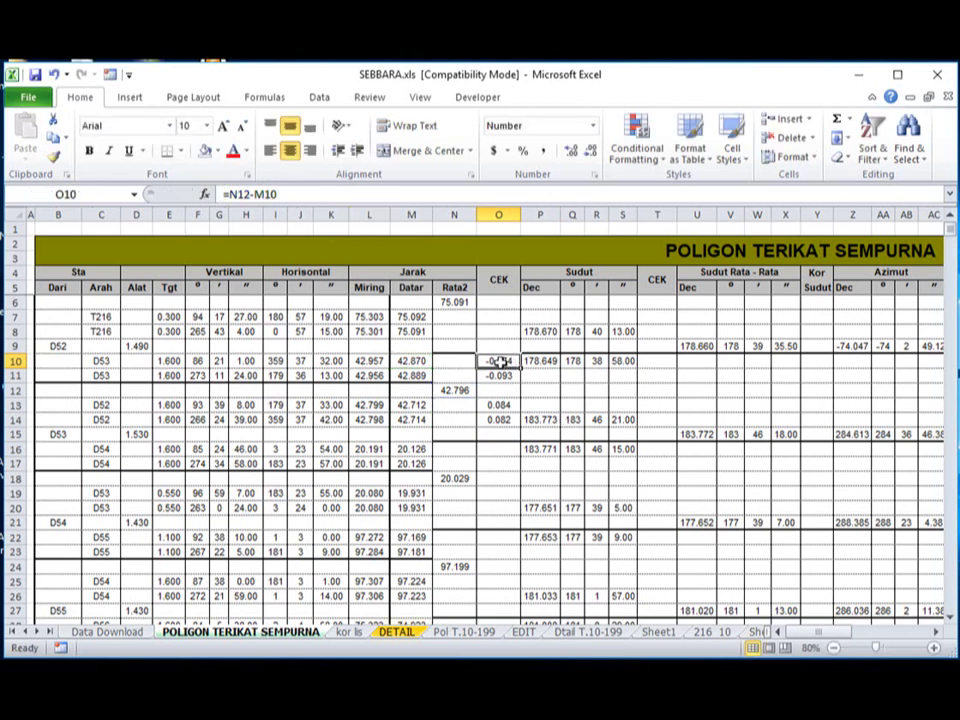
Copy the check formula block O10:O15 and paste it down the CEK column over O16:O1191.
left_click_drag(499, 366, 511, 491)
right_click(499, 430)
left_click(542, 154)
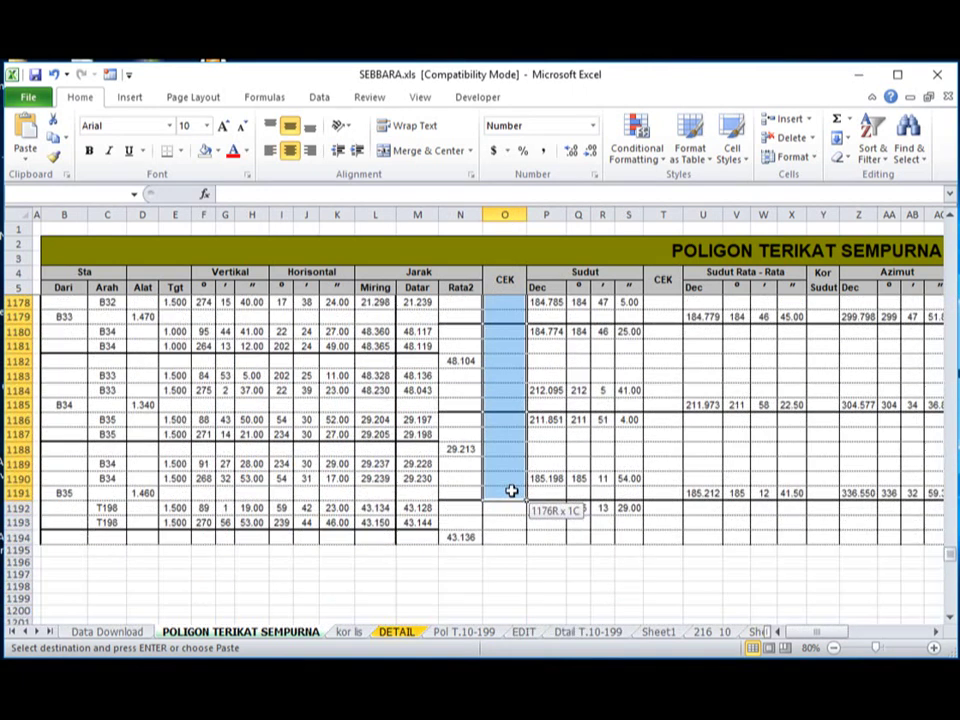
key("Return")
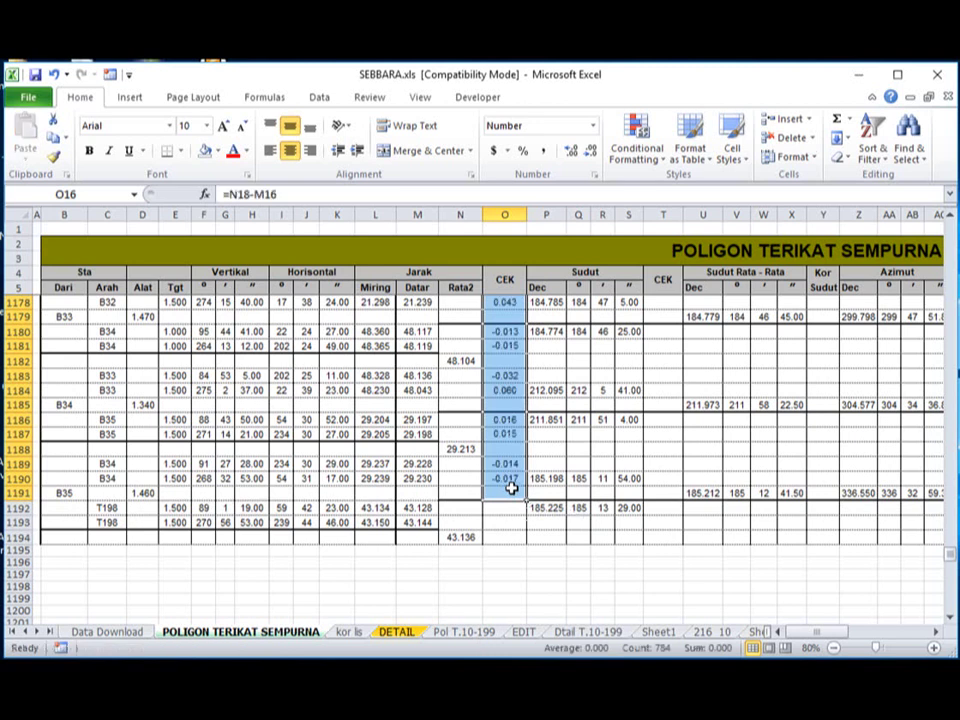
middle_click(575, 558)
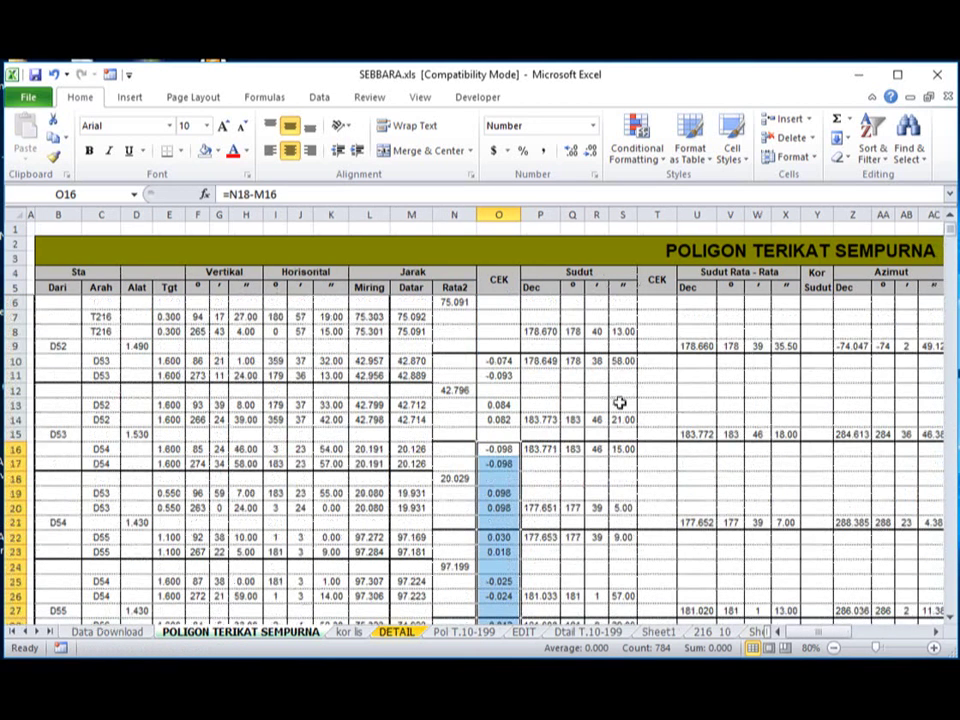
Review the pasted check values and formulas down the CEK column, including cells O25, O37 and O43.
left_click(620, 403)
left_click(499, 360)
scroll(510, 440, "down", 3)
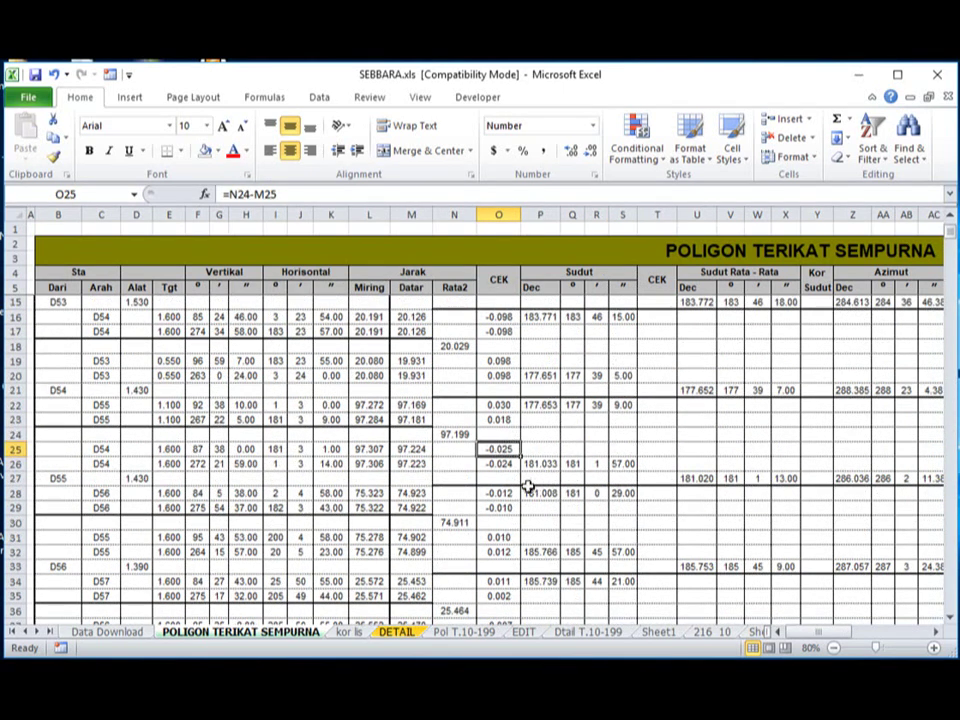
scroll(527, 486, "down", 4)
left_click(500, 451)
scroll(530, 493, "down", 2)
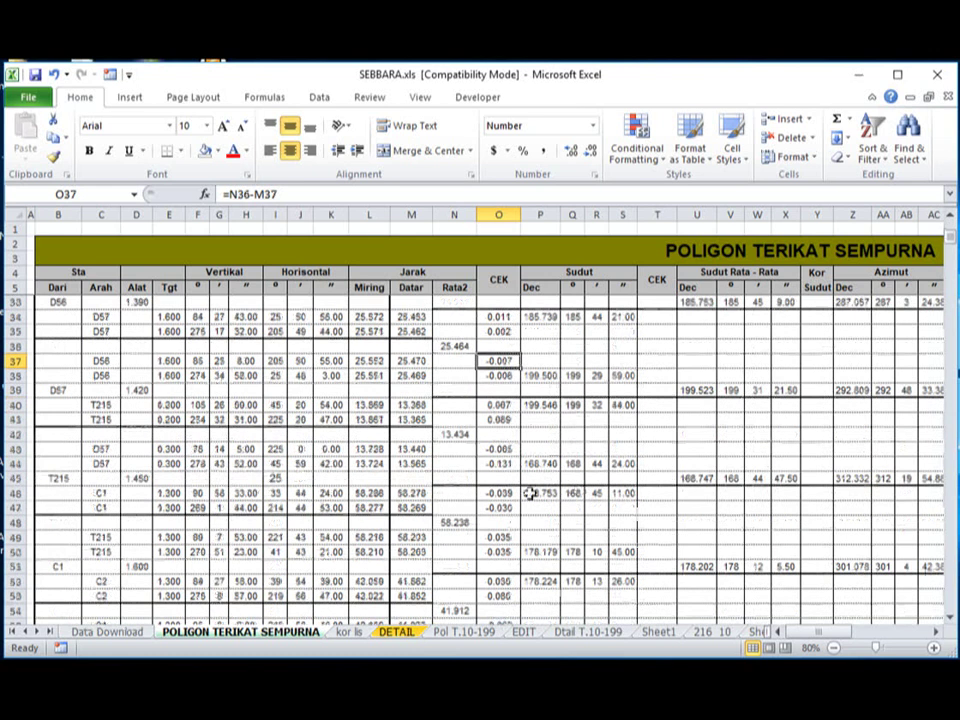
left_click(499, 450)
scroll(553, 476, "down", 2)
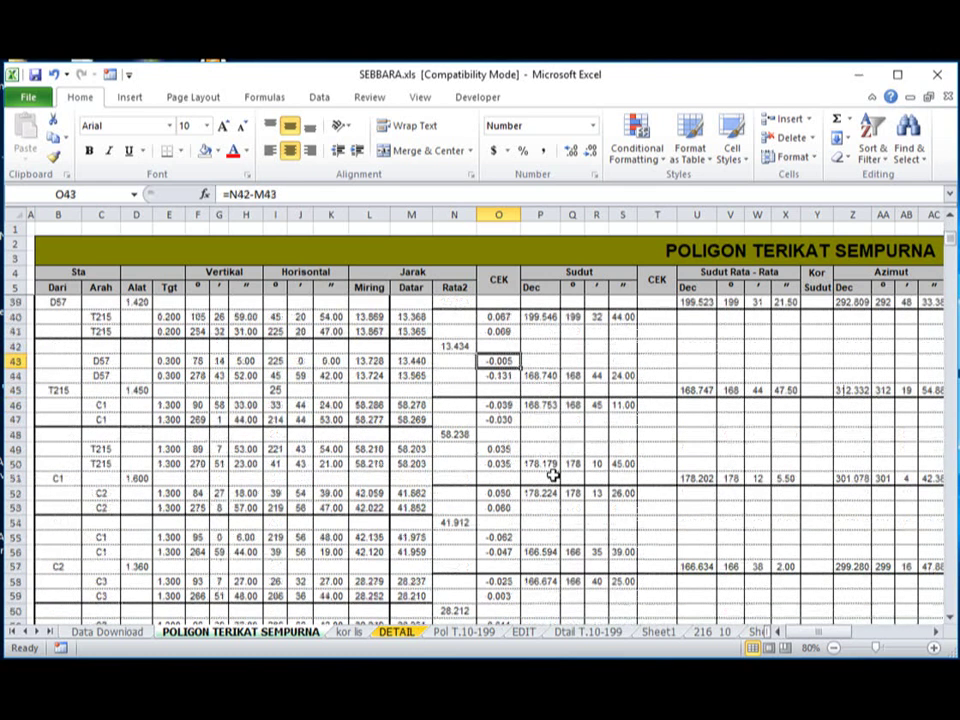
scroll(536, 492, "up", 11)
left_click(598, 420)
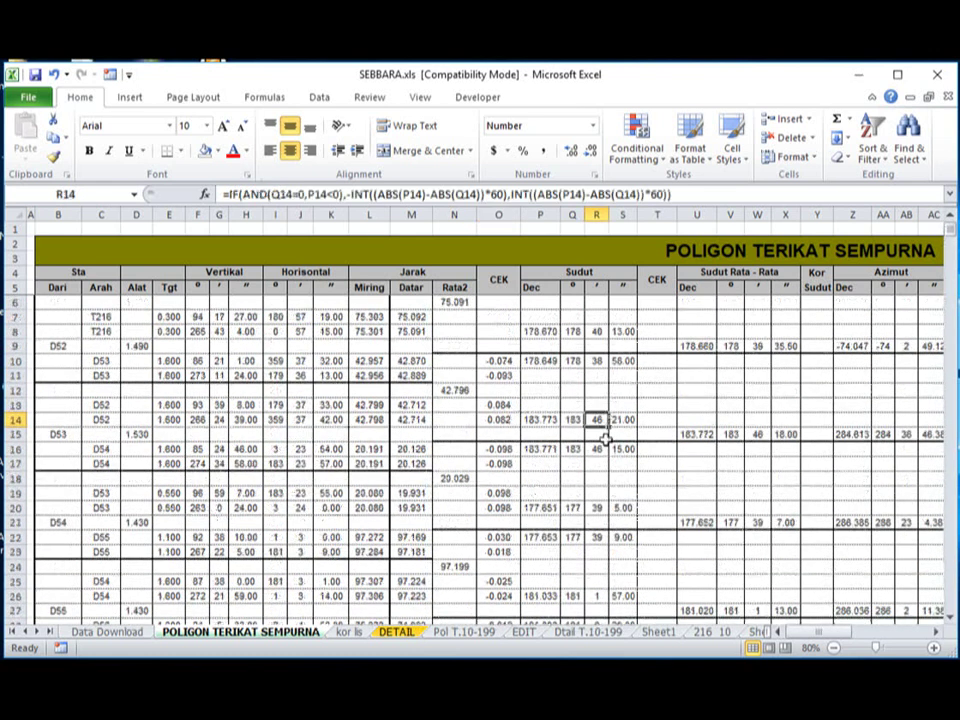
Select the CEK values from O10 down and start a Between highlight rule with limits 0.02 and 0.04.
left_click_drag(503, 360, 529, 579)
scroll(561, 332, "up", 20)
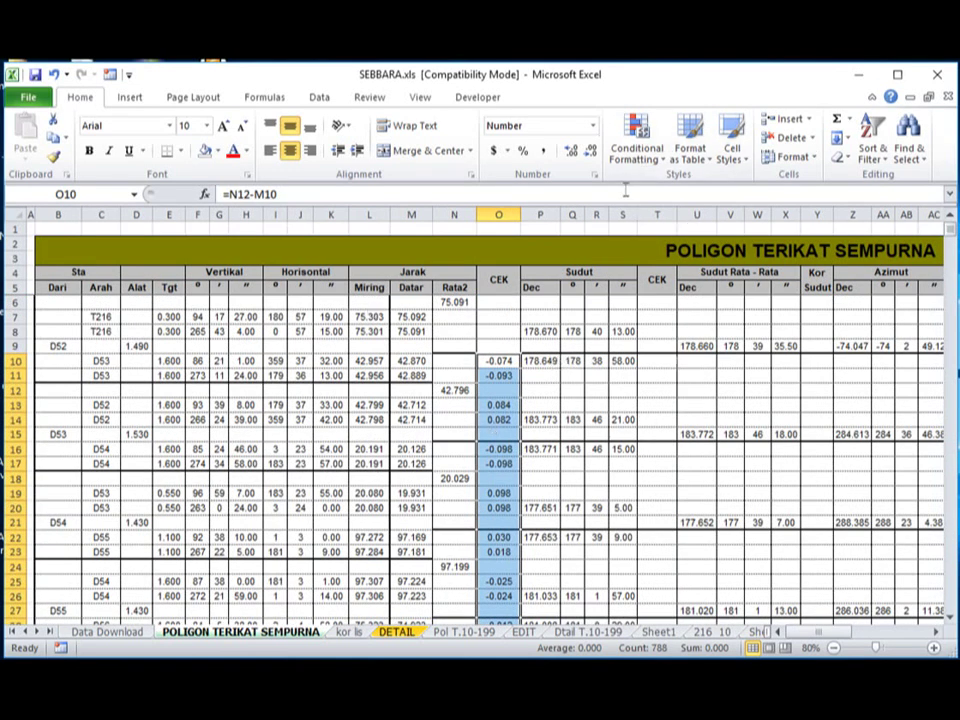
left_click(632, 158)
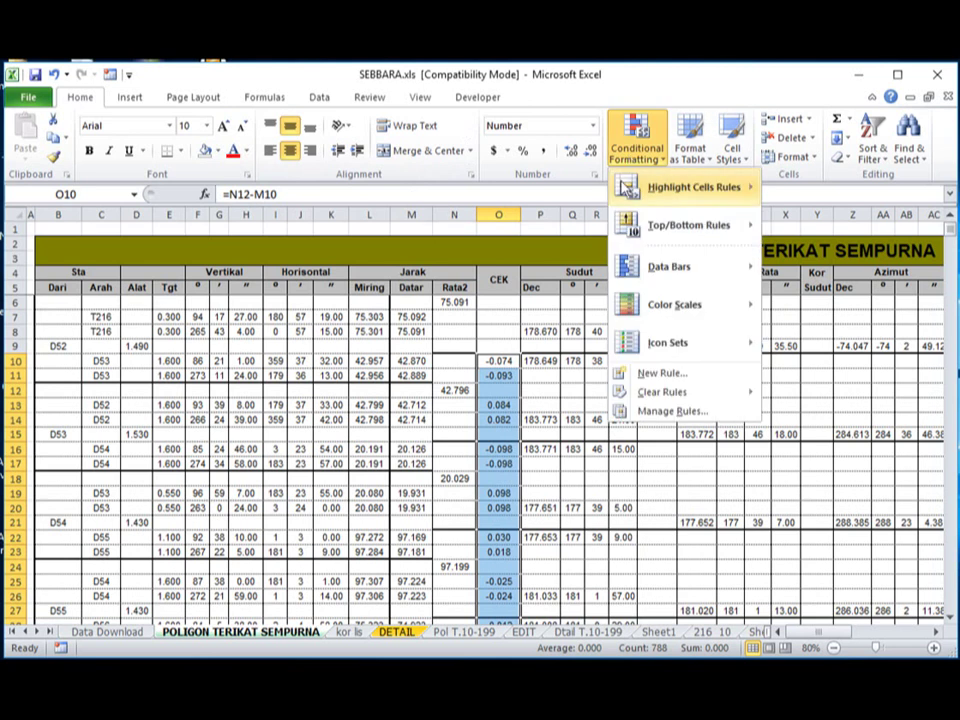
mouse_move(650, 195)
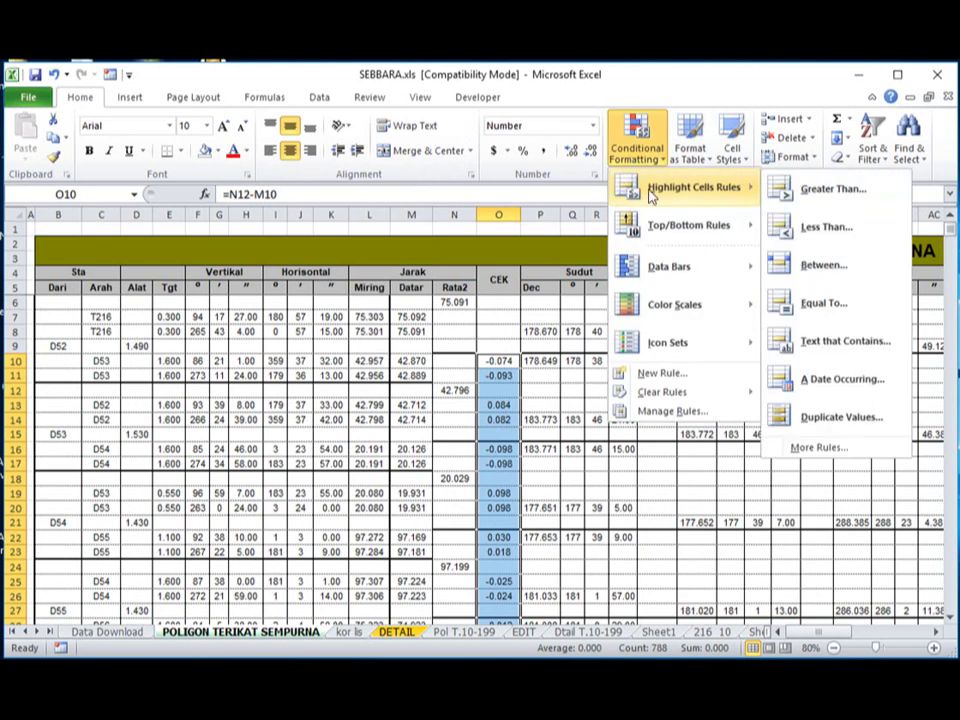
left_click(843, 267)
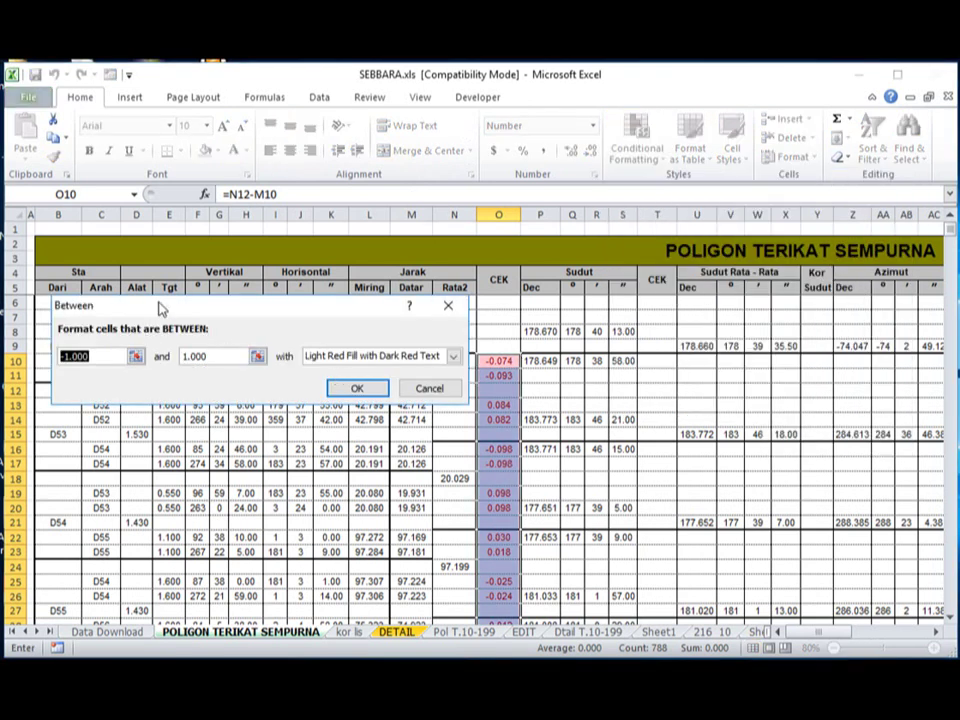
left_click_drag(166, 308, 187, 296)
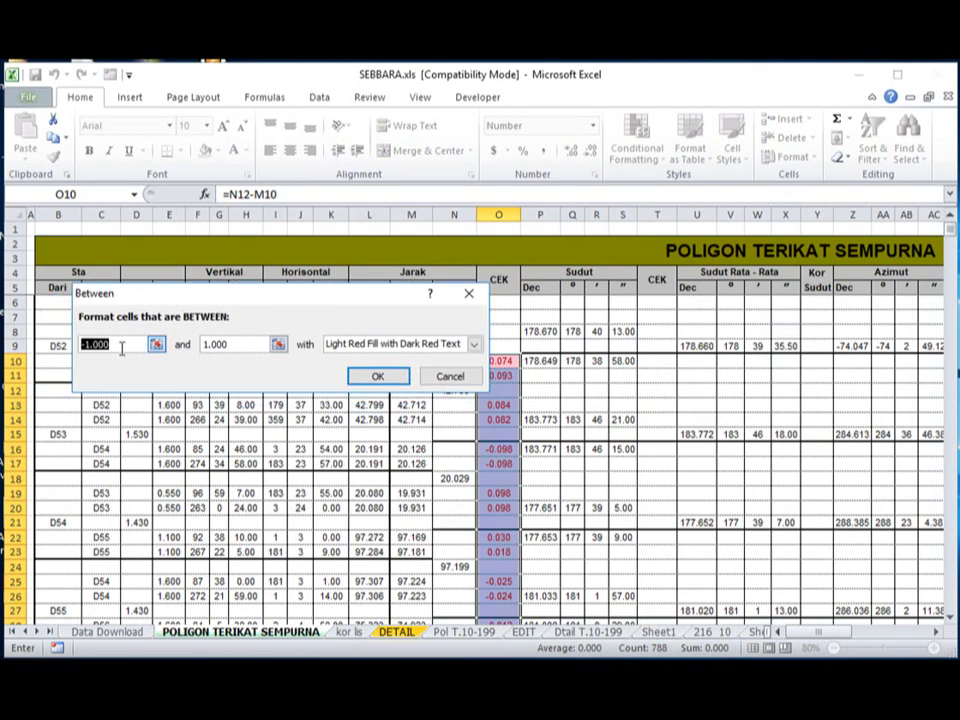
type("0")
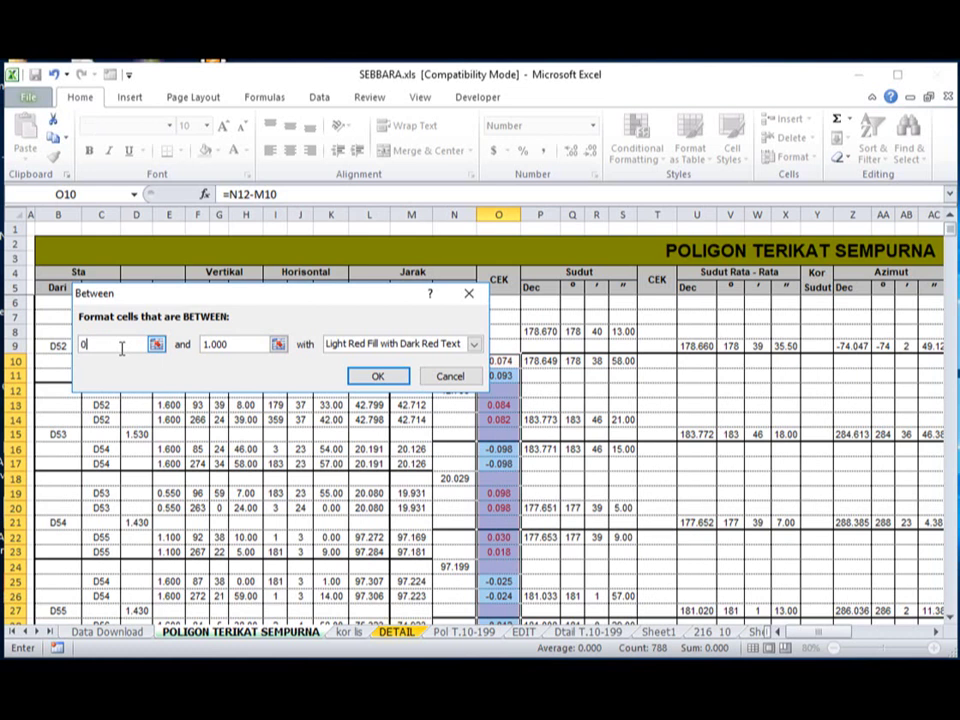
type(".02")
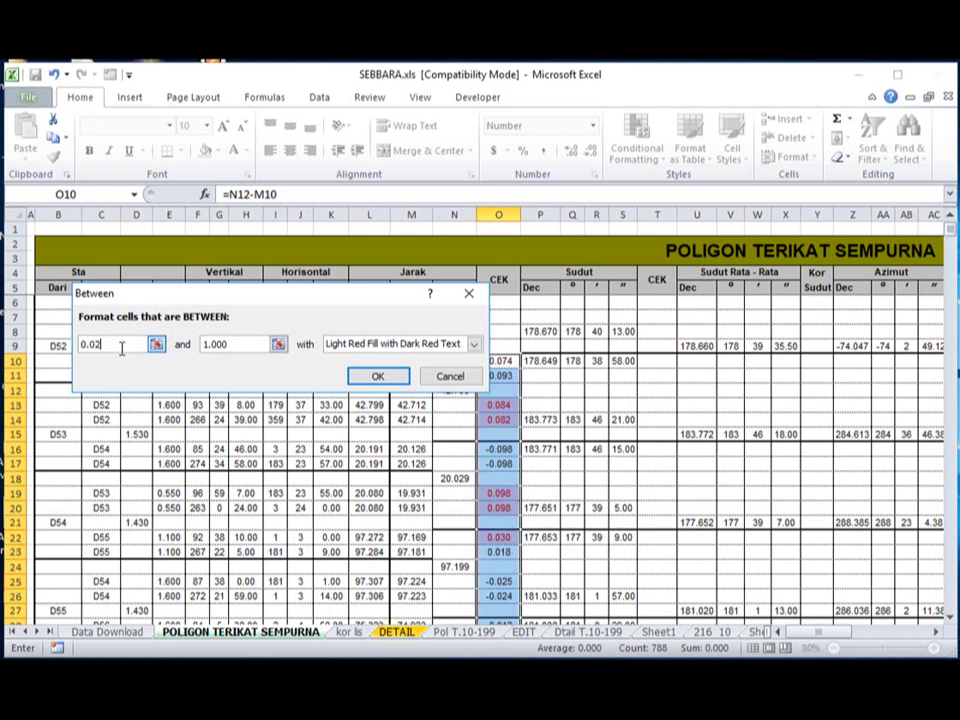
left_click_drag(231, 352, 204, 347)
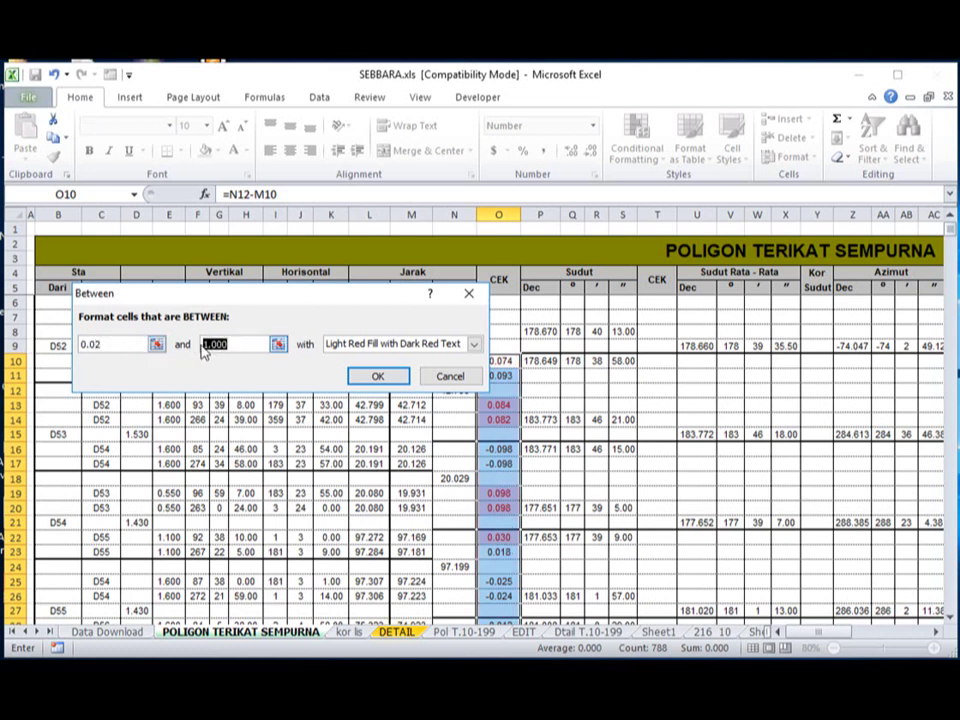
type("0.04")
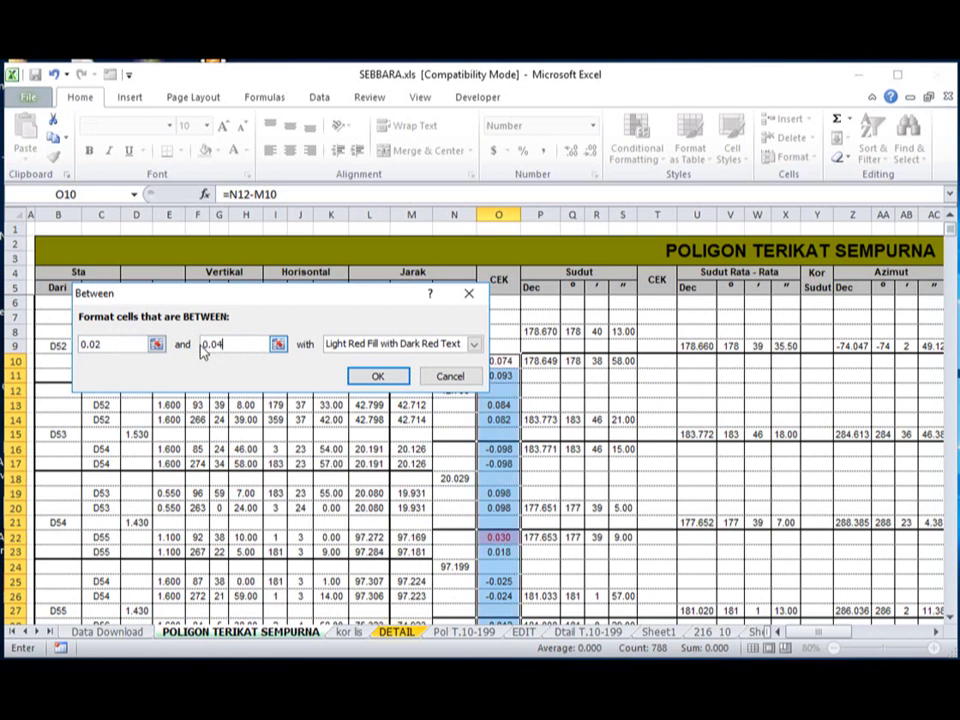
Give the 0.02 to 0.04 rule a custom format with yellow fill and apply it to the CEK values.
left_click(474, 343)
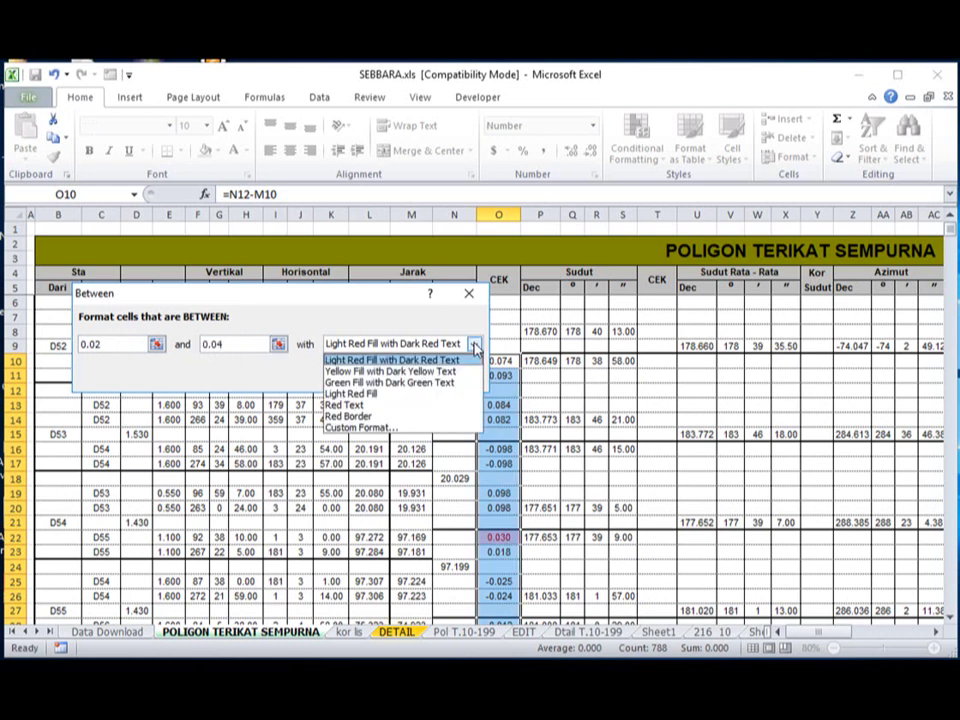
left_click(394, 437)
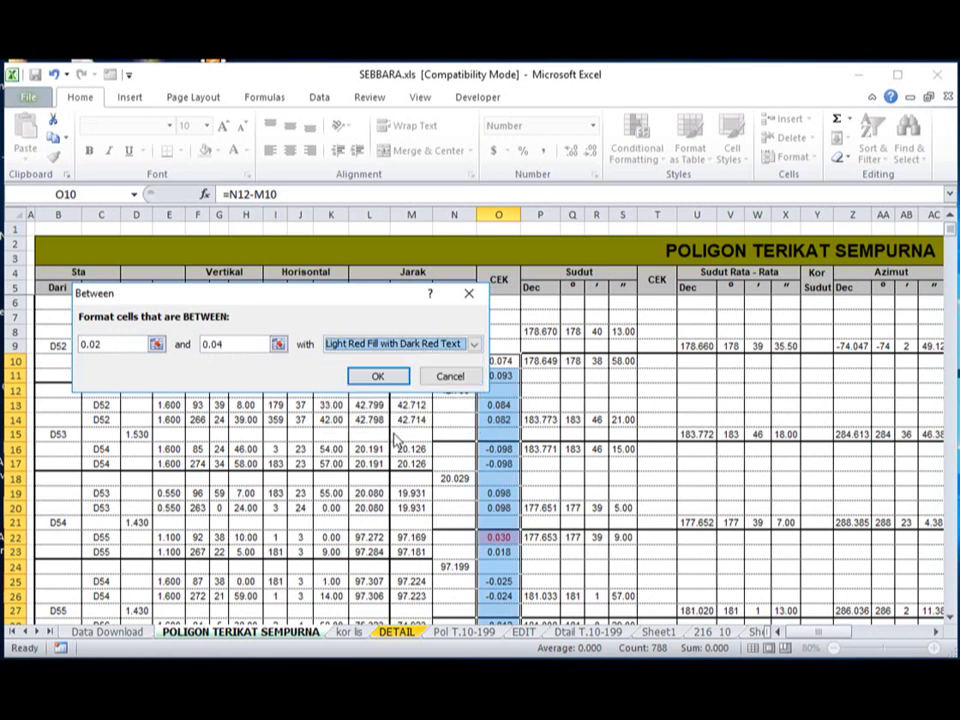
left_click(474, 343)
left_click(360, 432)
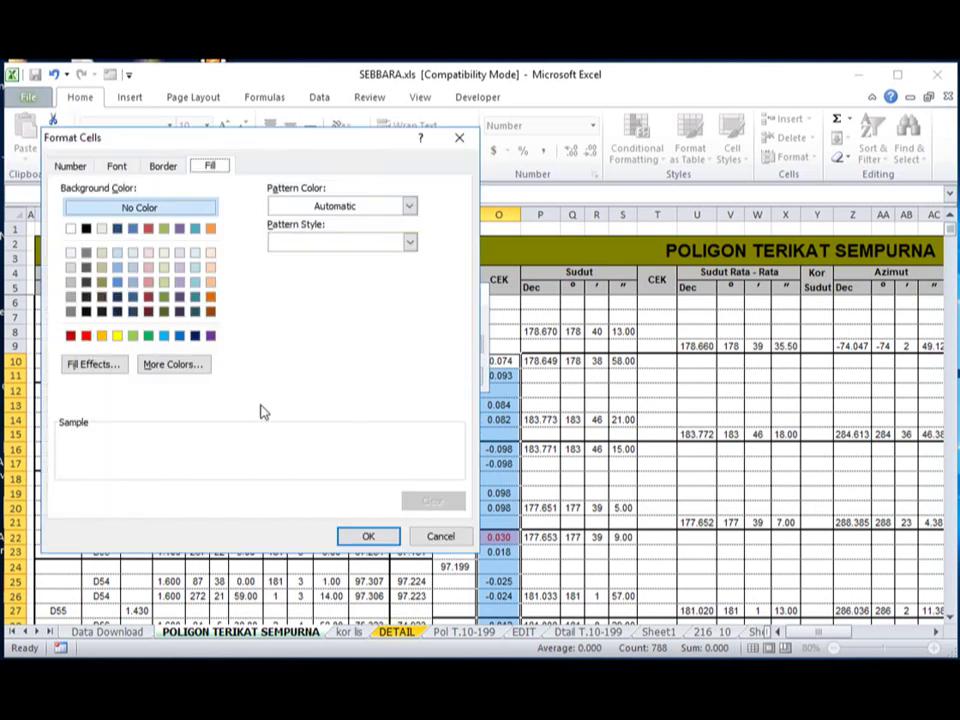
left_click(117, 337)
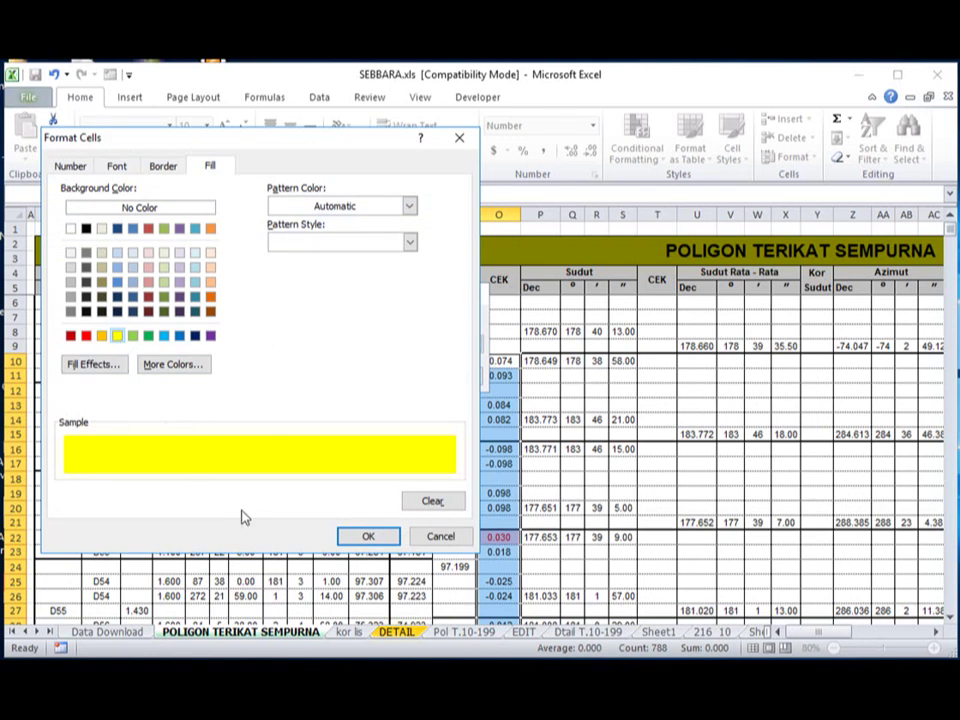
left_click(354, 540)
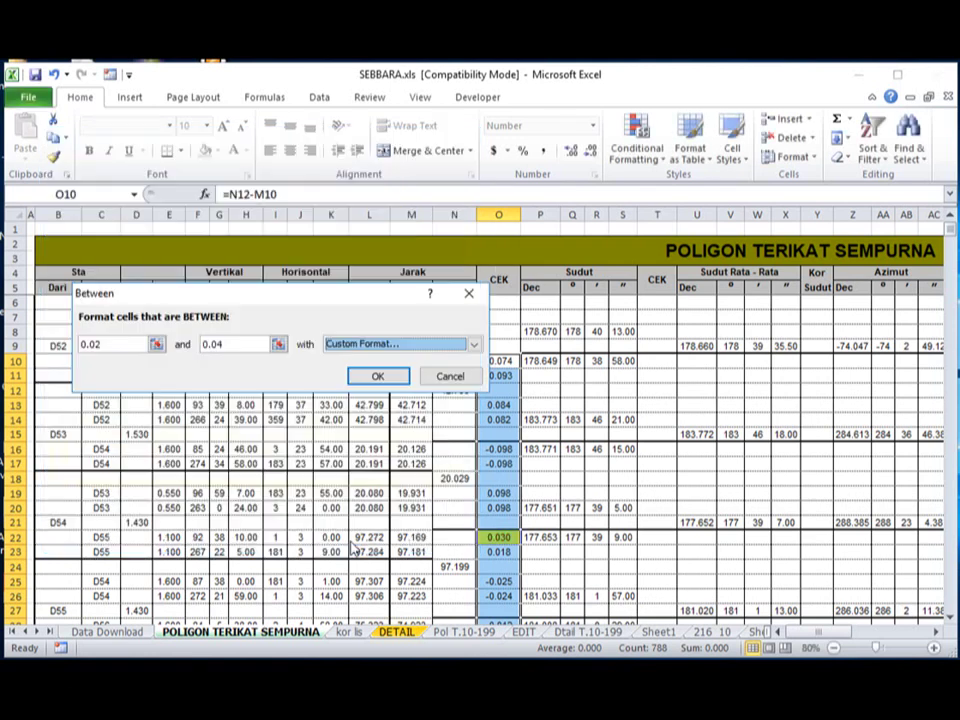
left_click(377, 376)
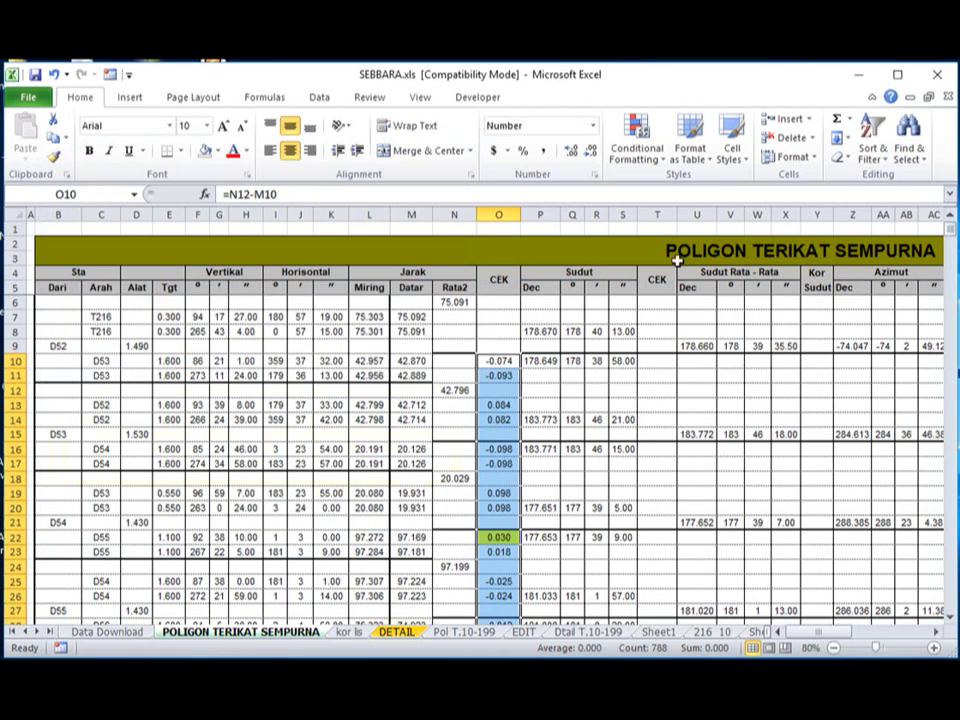
Start a second Between highlight rule on the selected CEK values with limits -0.02 and -0.04.
left_click(645, 160)
mouse_move(659, 200)
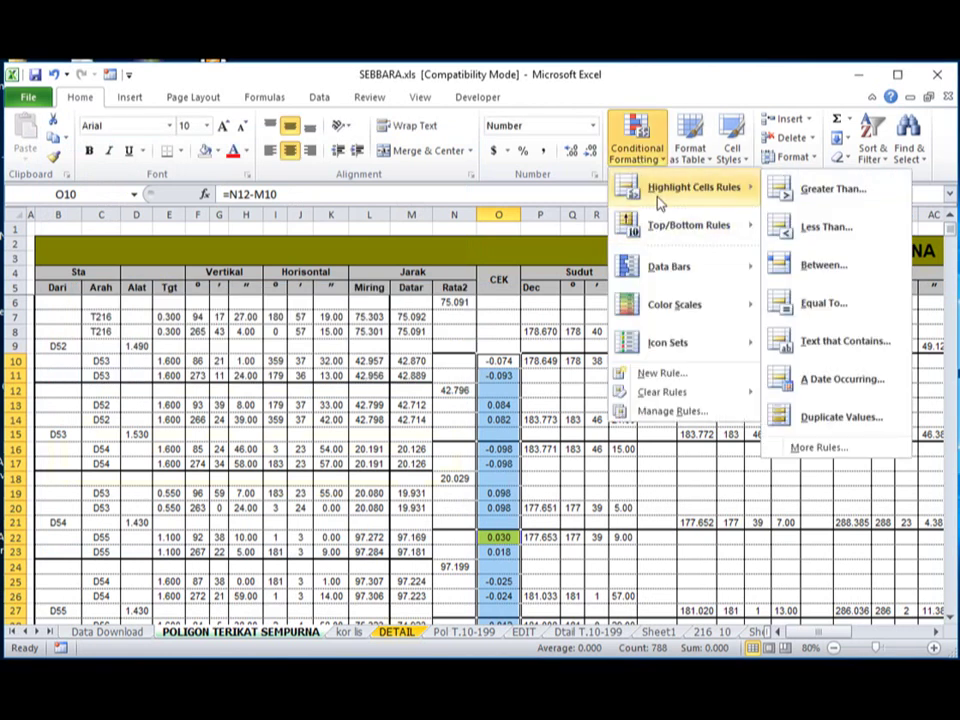
left_click(825, 265)
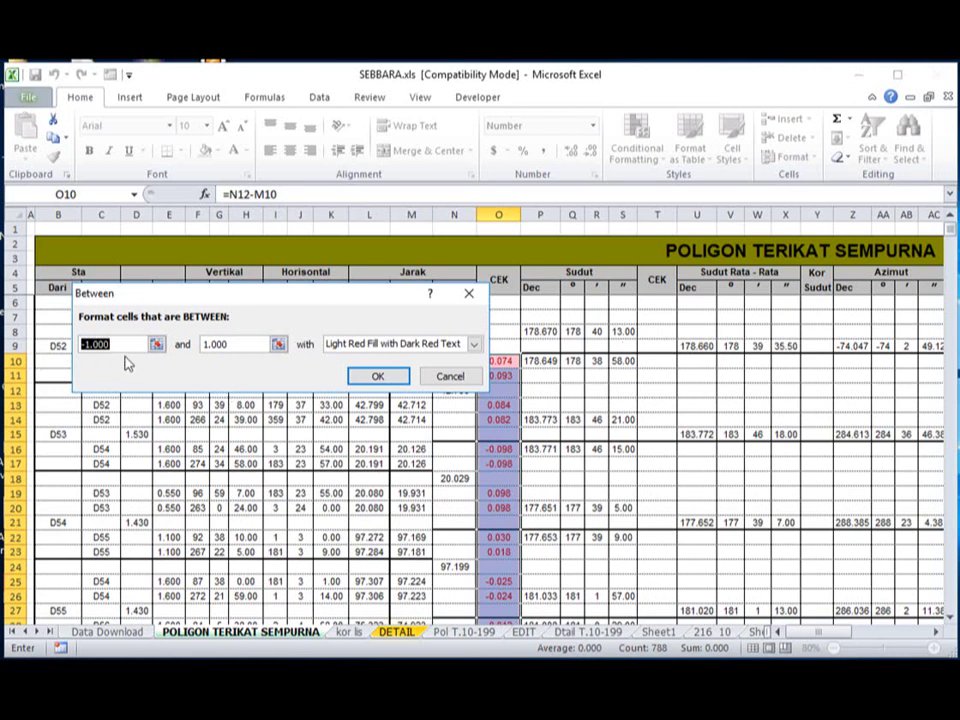
type("-")
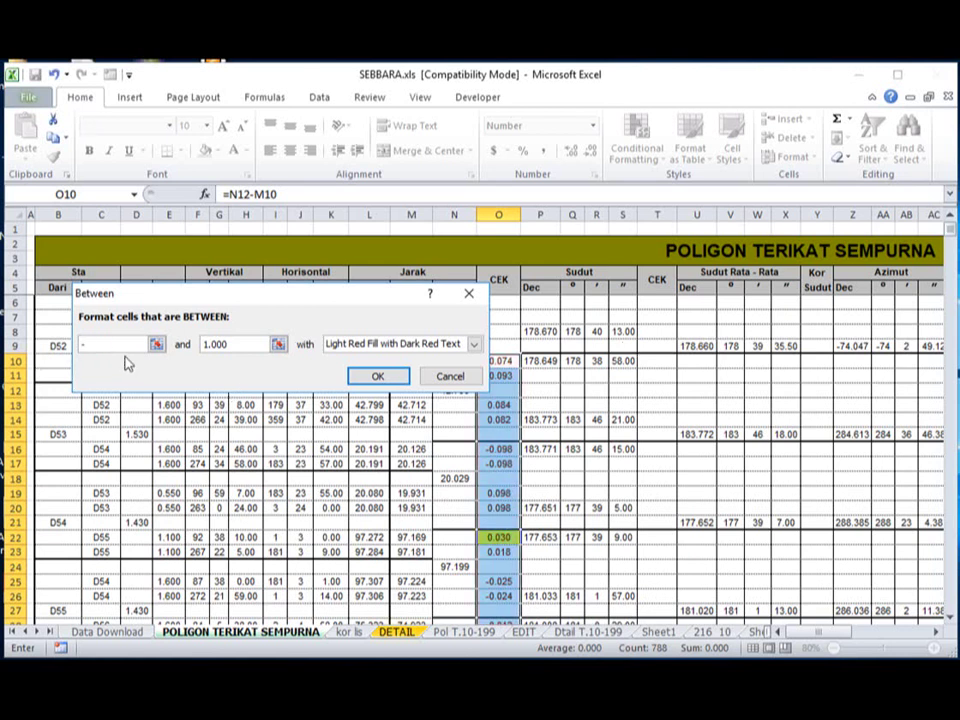
type("0.02")
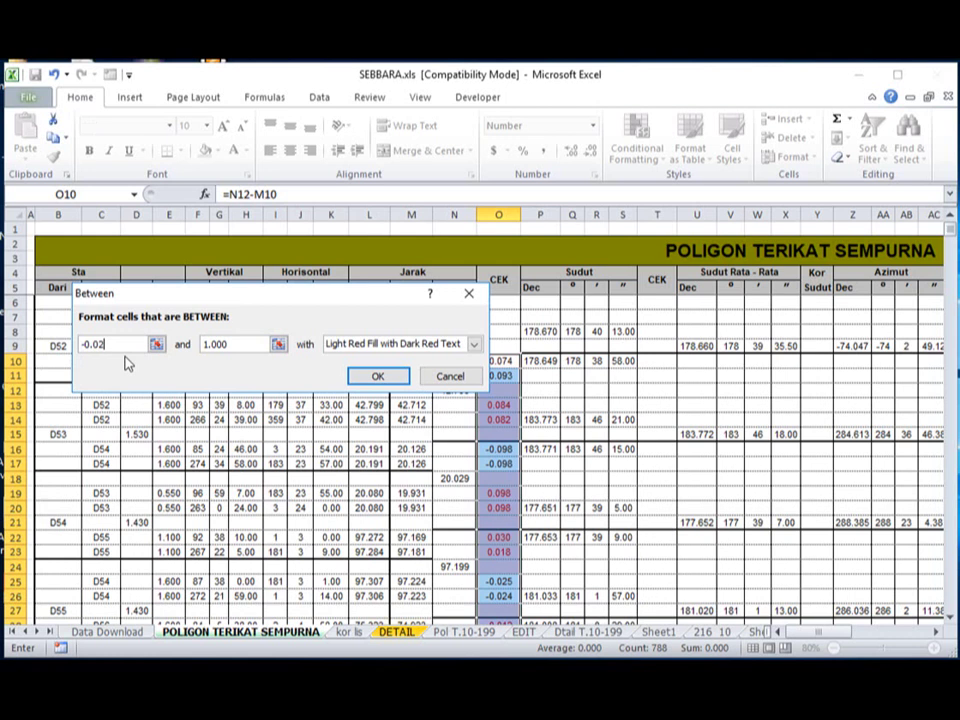
left_click(208, 352)
left_click_drag(211, 350, 204, 352)
type("-0.04")
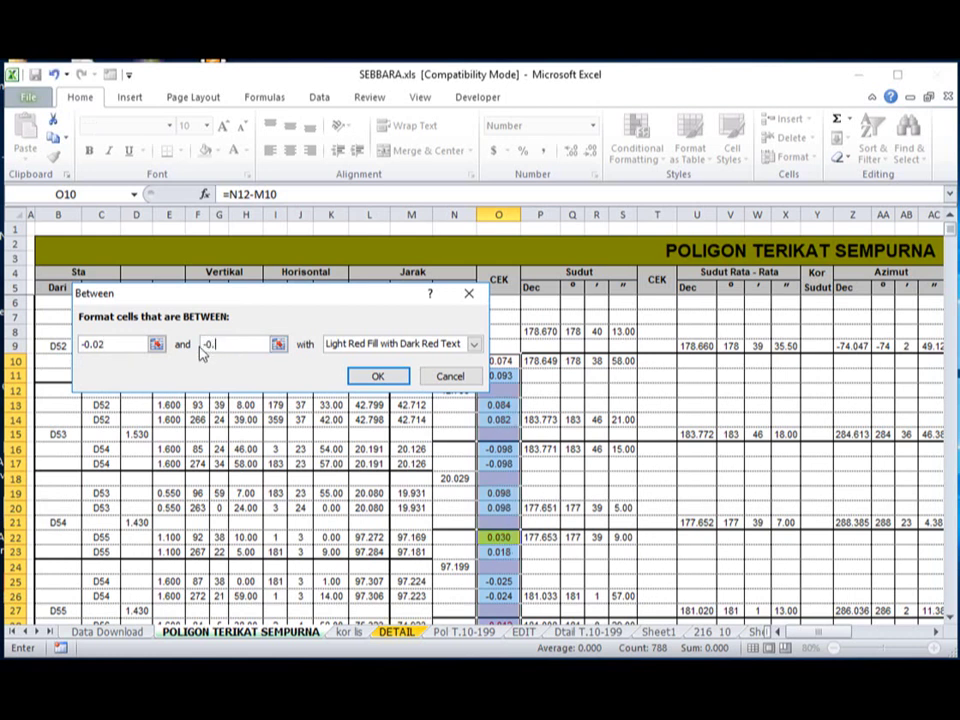
Give the -0.02 to -0.04 rule a custom yellow fill and apply it to the CEK values.
left_click(474, 345)
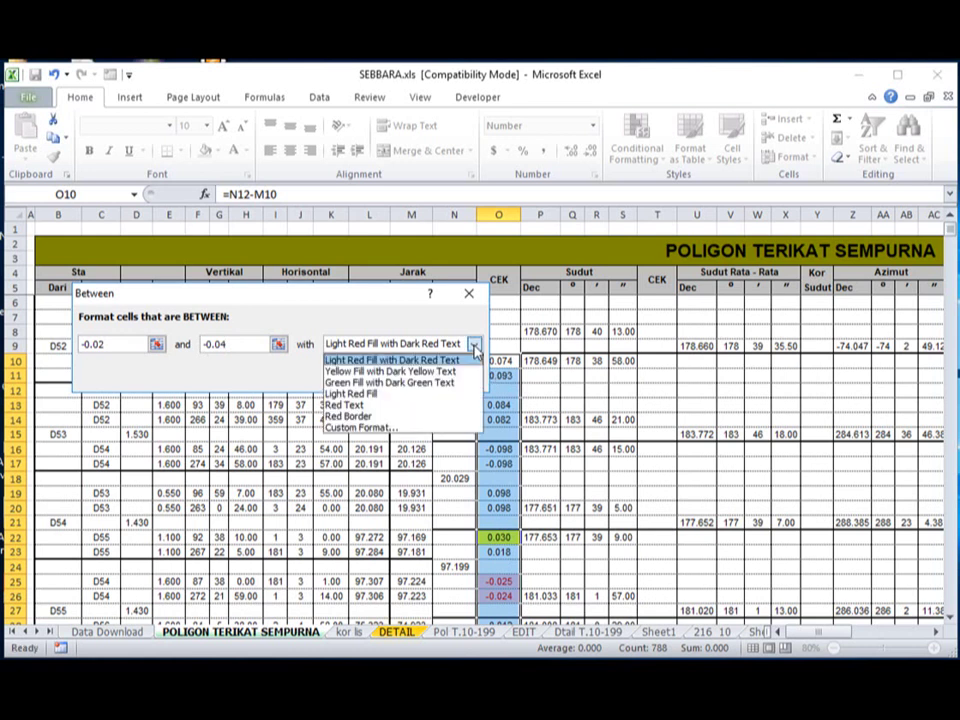
left_click(395, 432)
left_click(138, 323)
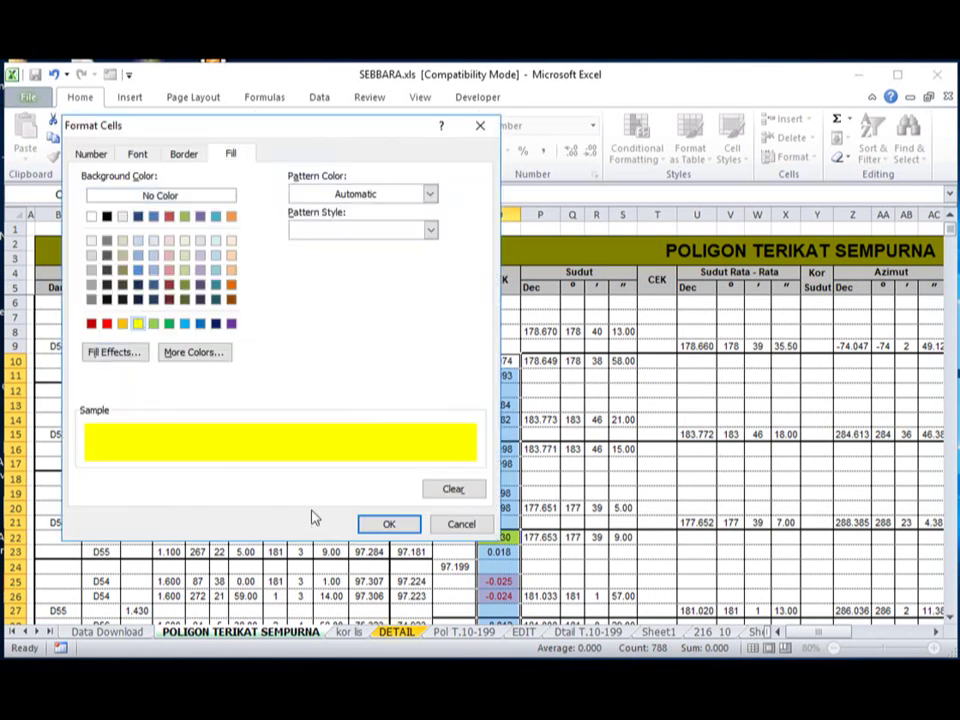
left_click(385, 527)
left_click(377, 377)
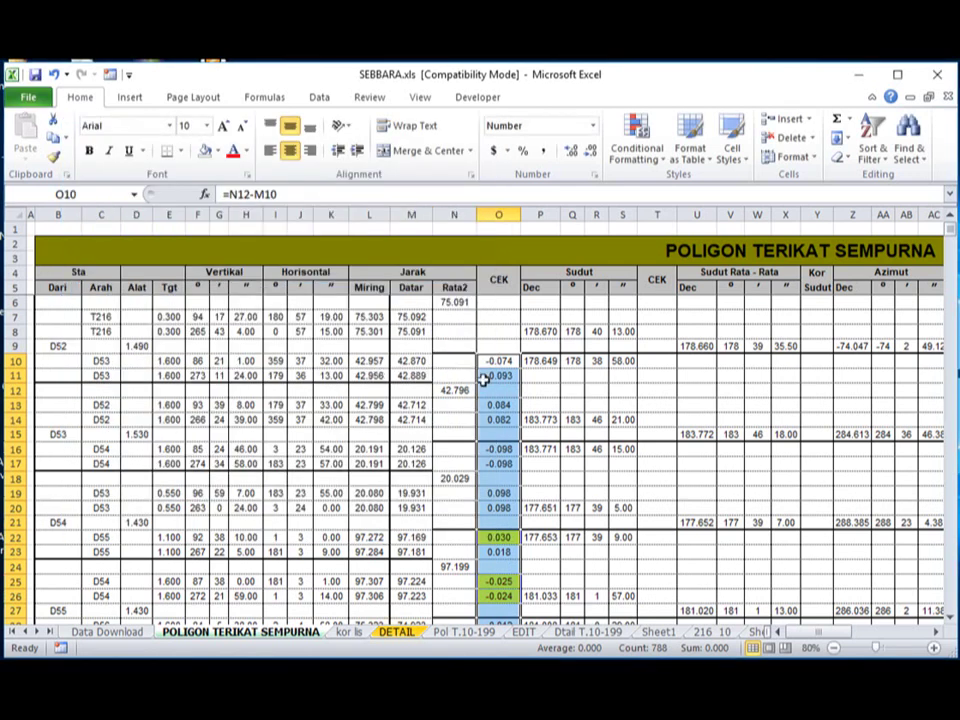
Start a Between highlight rule on the selected CEK values with limits 0.05 and 0.09.
left_click(636, 156)
mouse_move(668, 190)
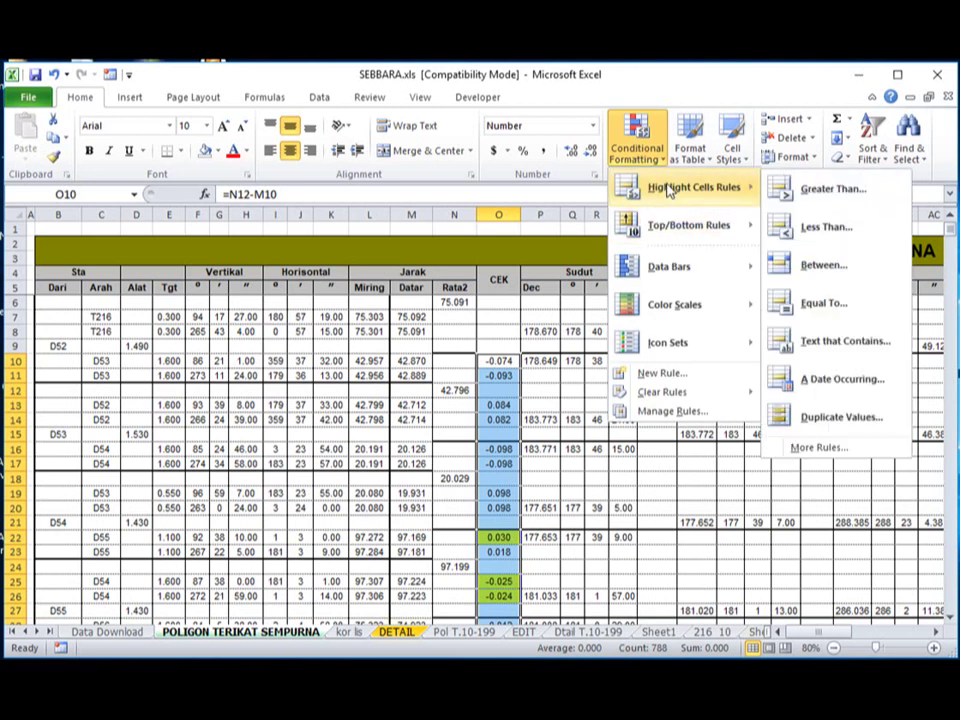
left_click(853, 266)
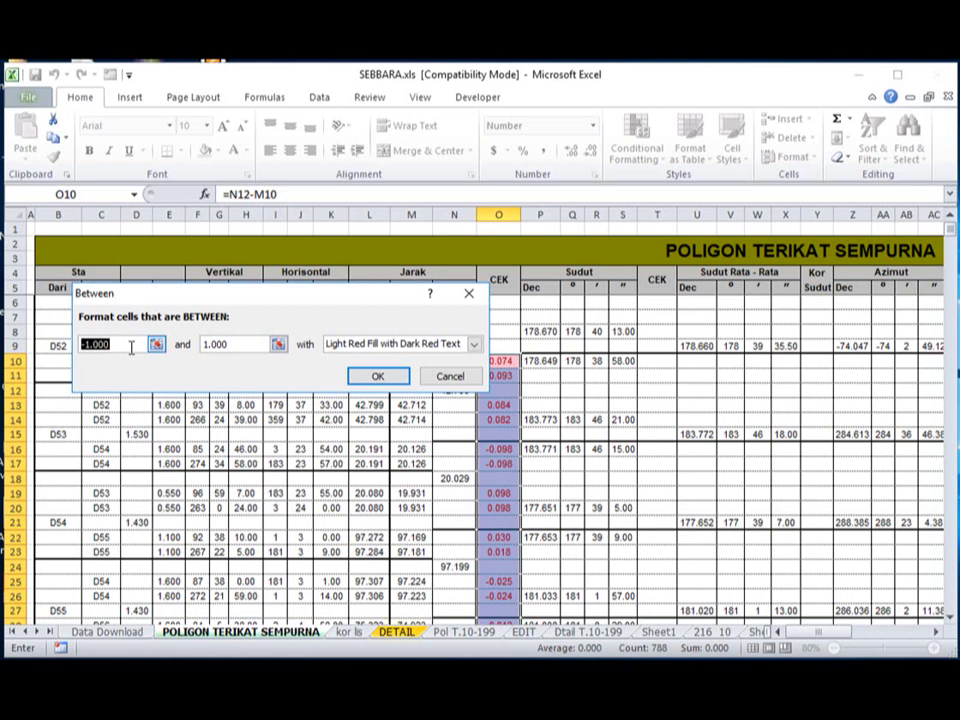
type("0")
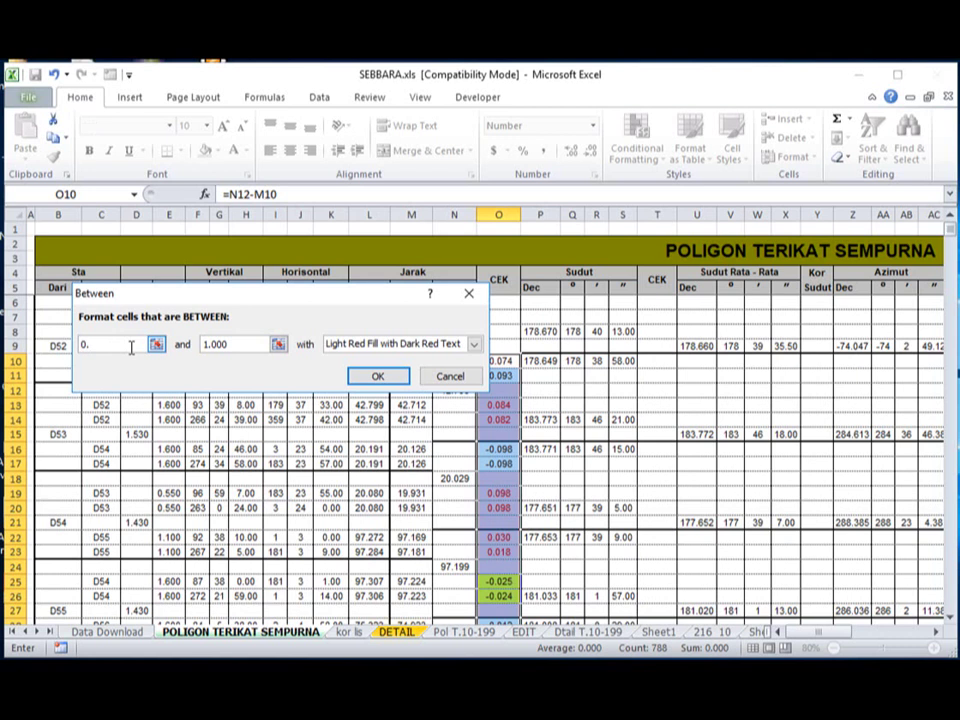
type(".05")
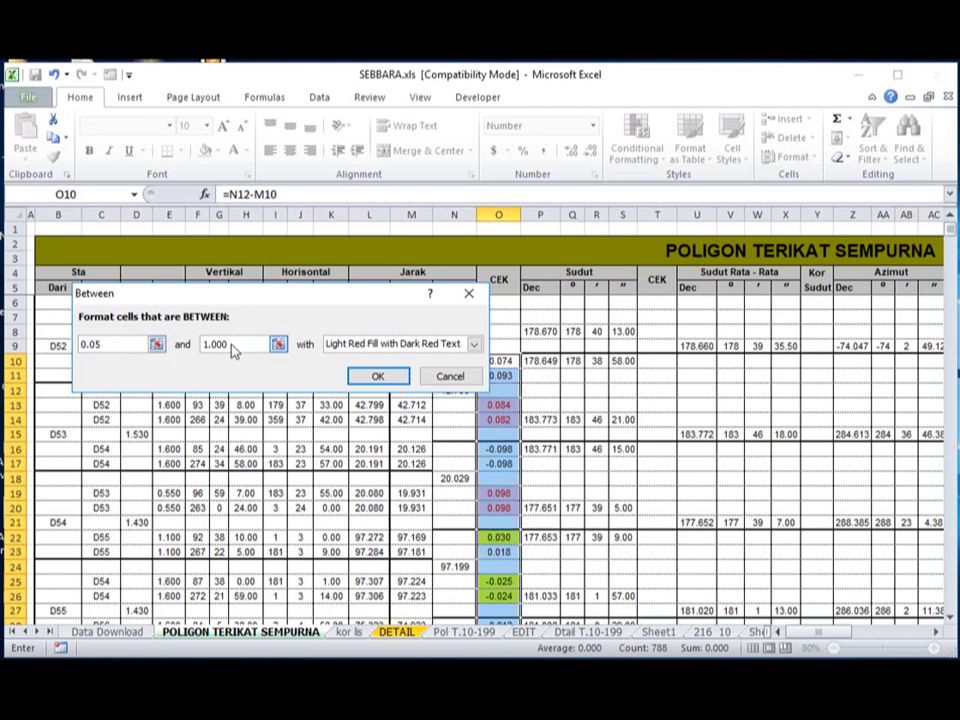
left_click_drag(233, 349, 206, 347)
type("0.0")
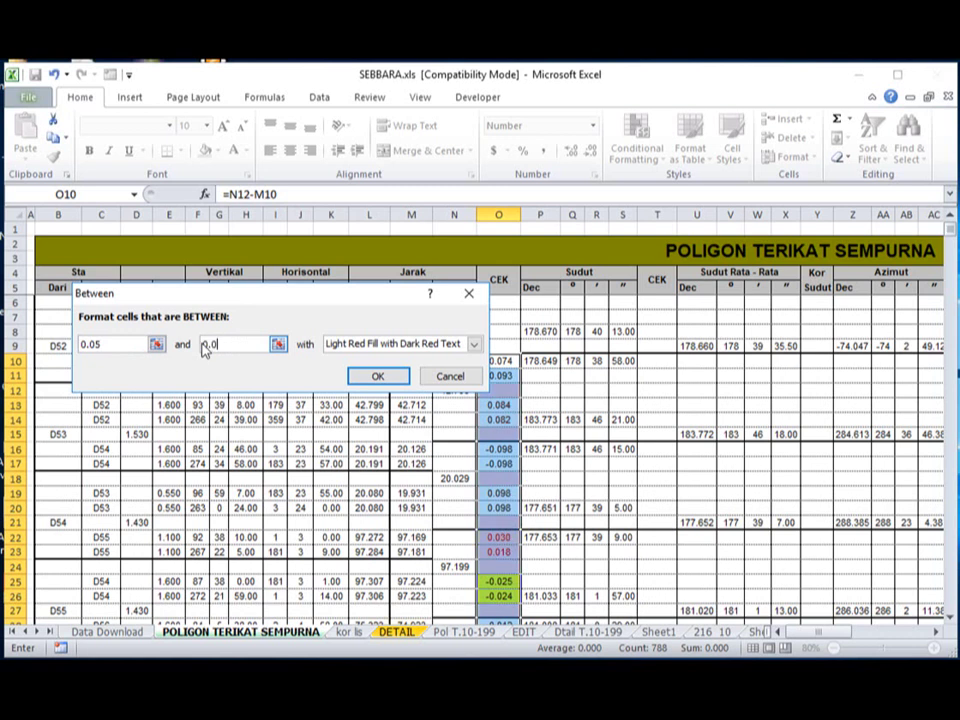
type("9")
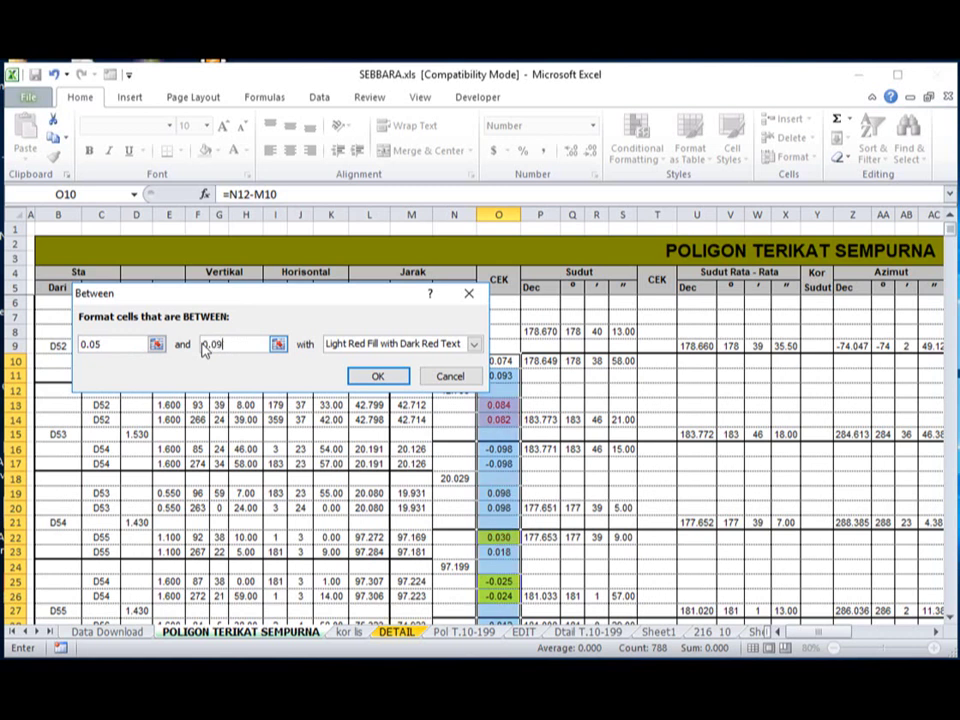
Give the 0.05 to 0.09 rule a custom format with blue fill and apply it to the CEK values.
left_click(474, 344)
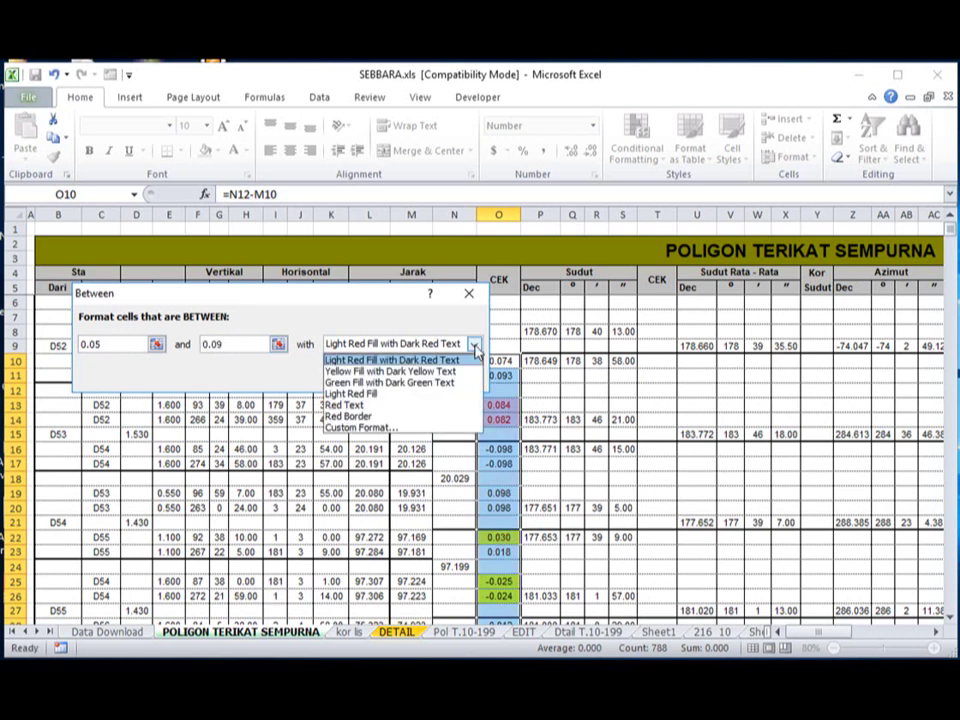
left_click(375, 428)
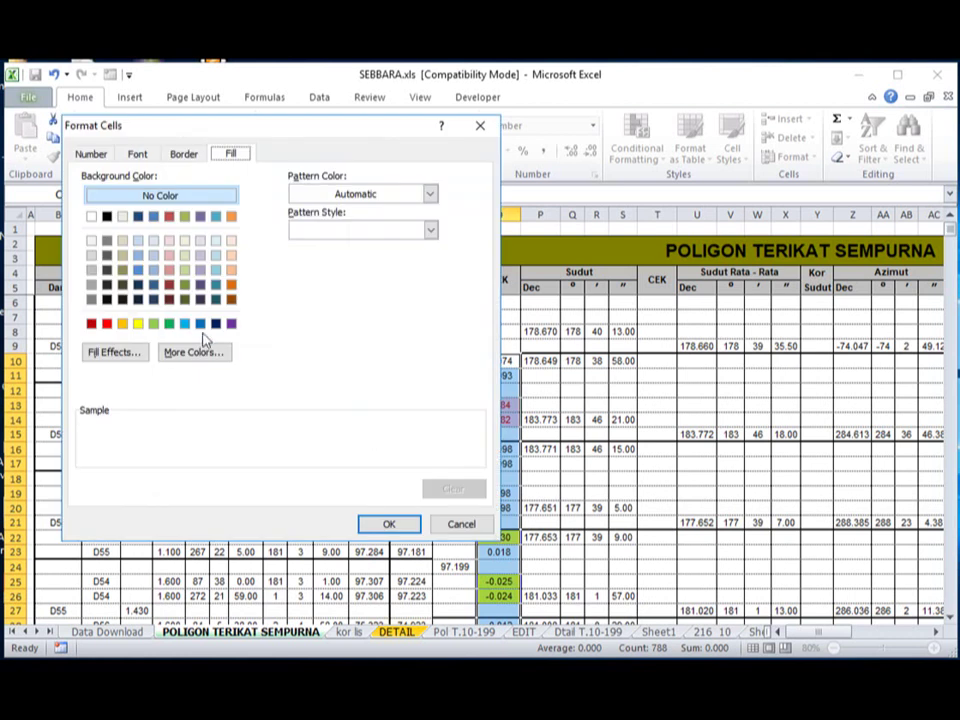
left_click(200, 323)
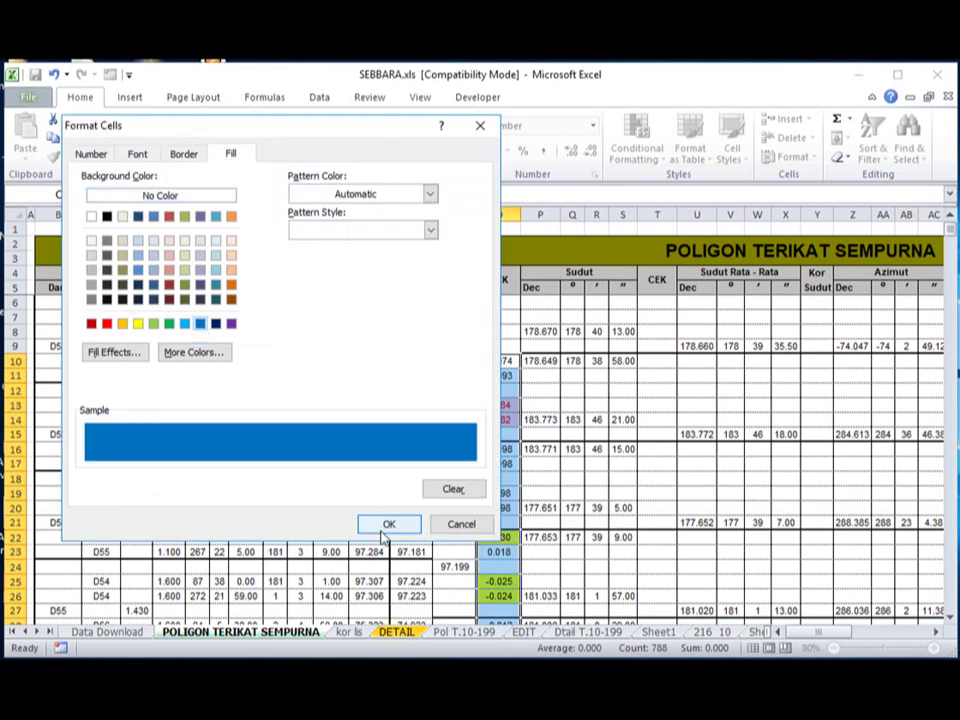
left_click(389, 525)
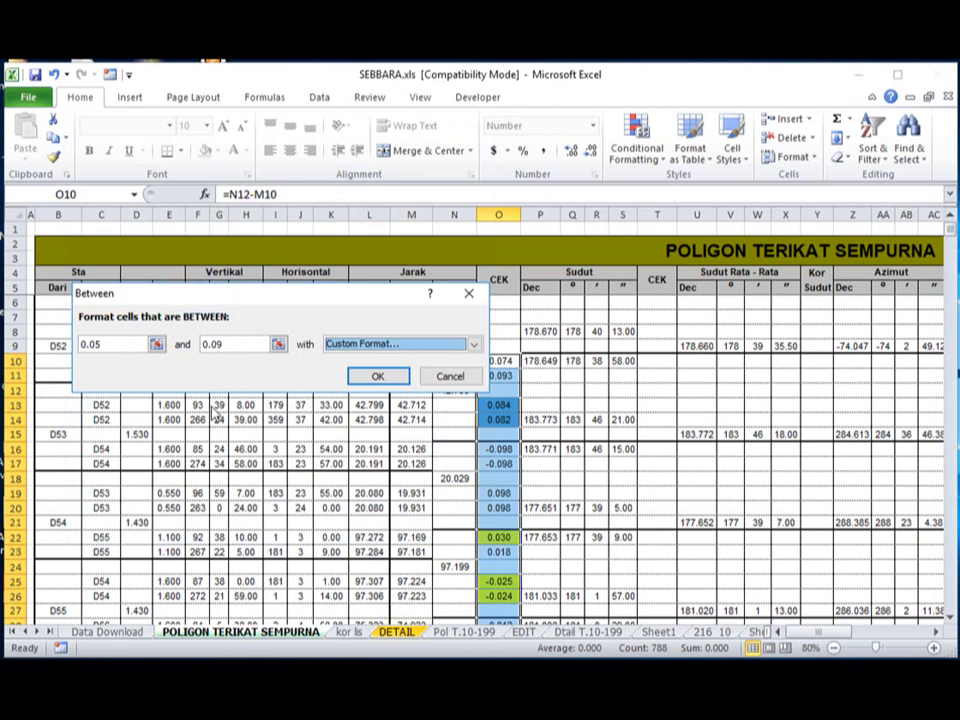
left_click(378, 376)
Start another Between highlight rule on the selected CEK values with limits -0.05 and -0.09.
left_click(637, 150)
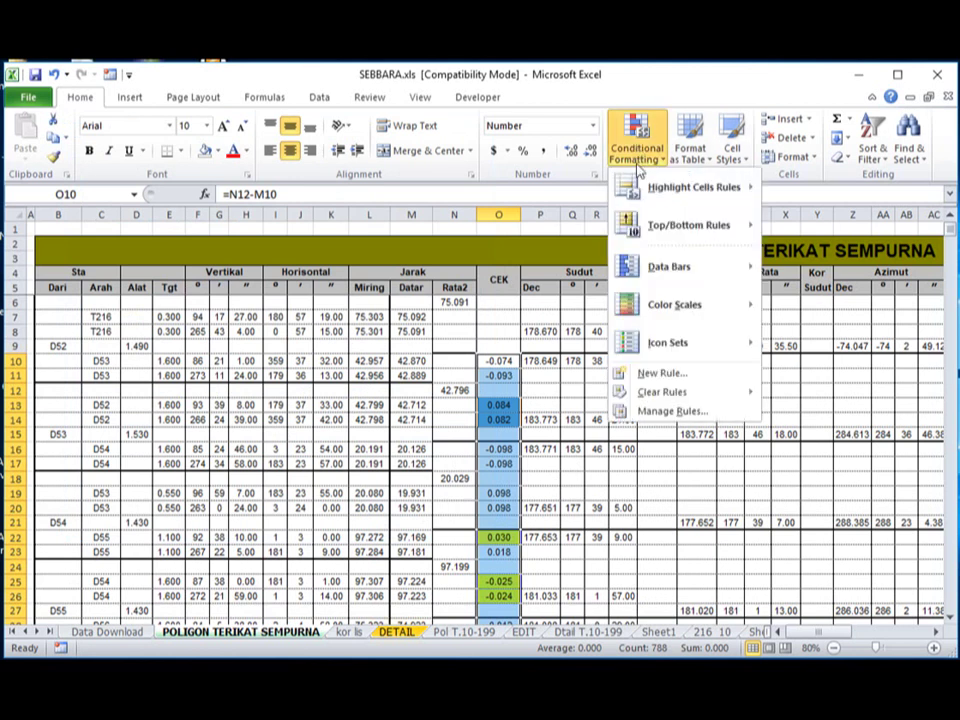
mouse_move(672, 195)
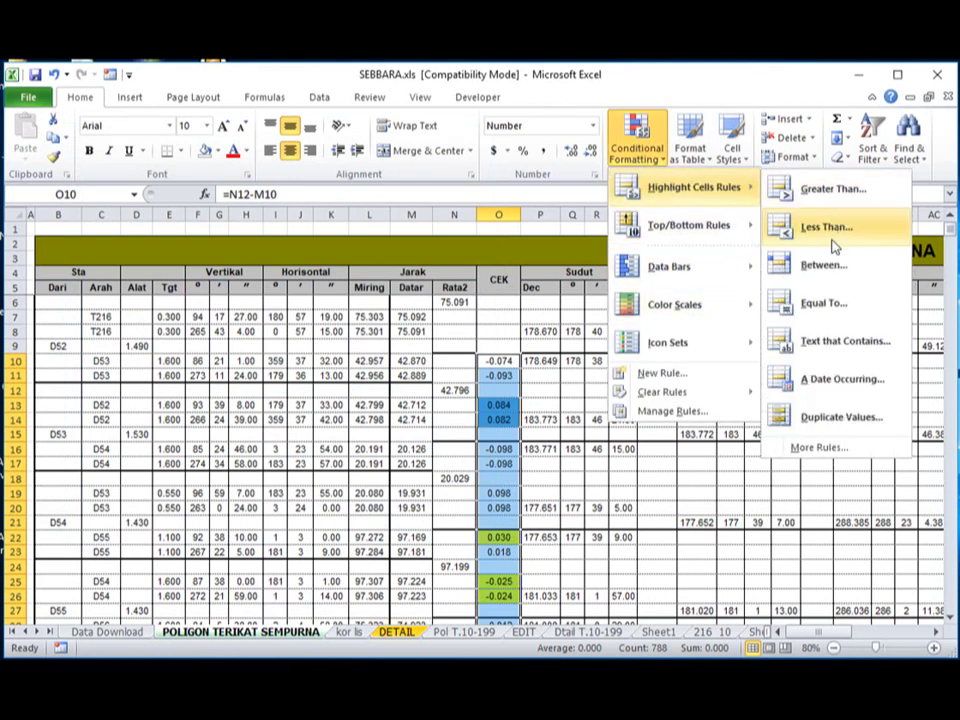
left_click(834, 270)
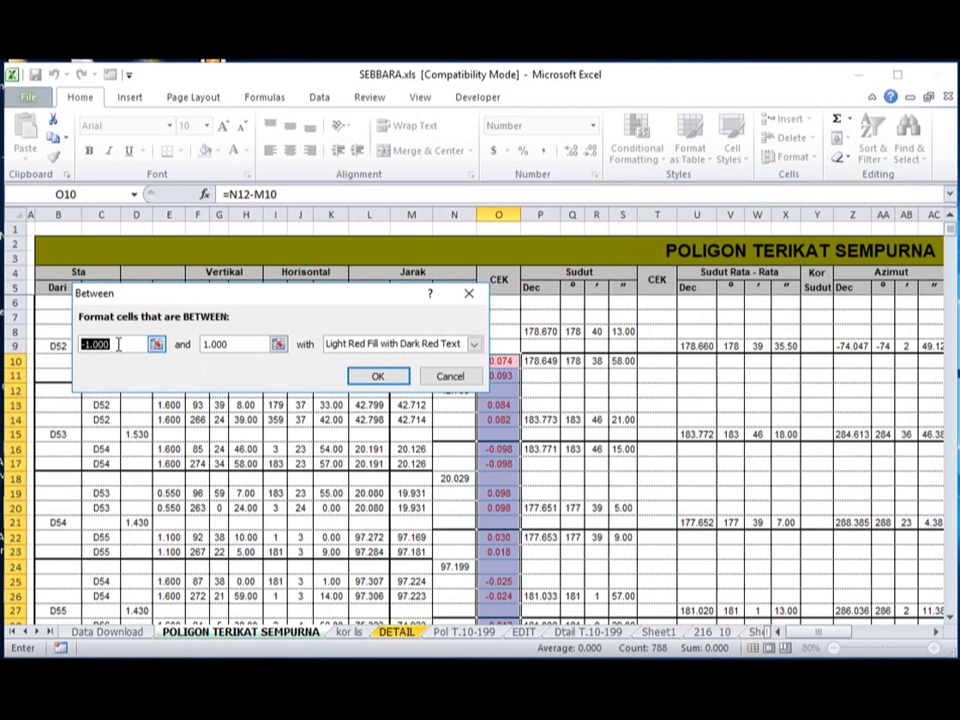
type("-0.")
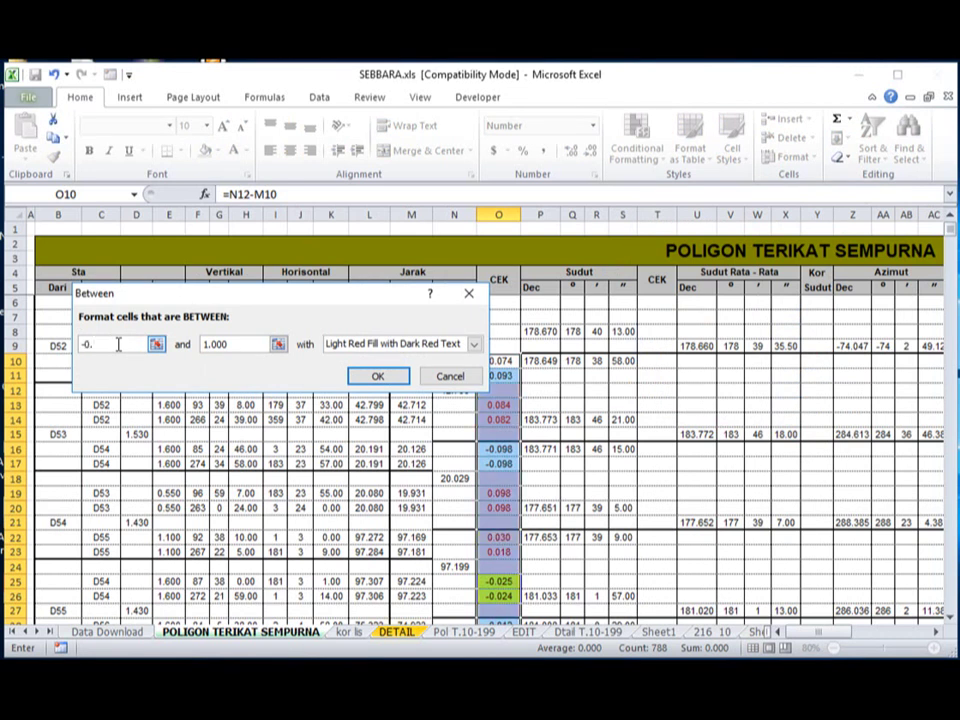
type("05")
left_click_drag(236, 345, 205, 347)
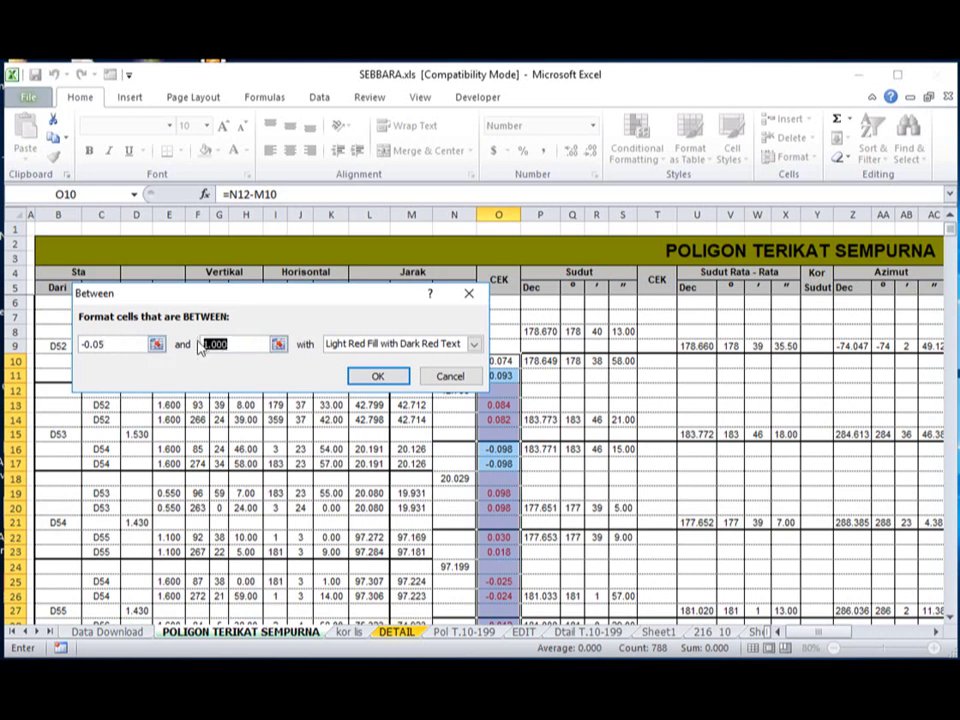
type("0.09")
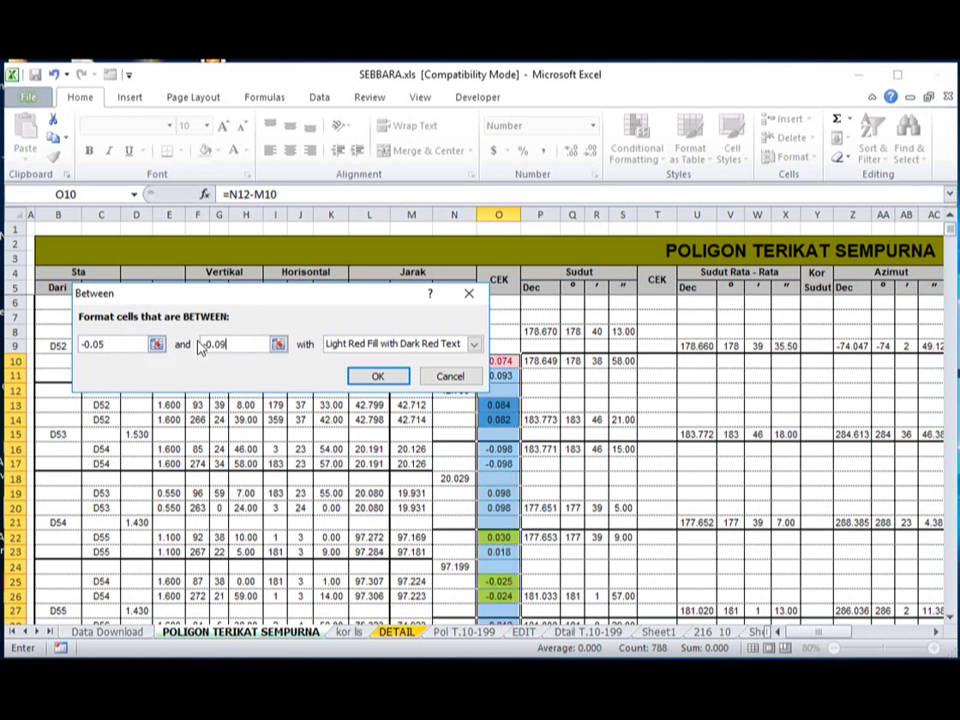
Give the -0.05 to -0.09 rule a custom format with the same blue fill and apply it to the CEK values.
left_click(473, 343)
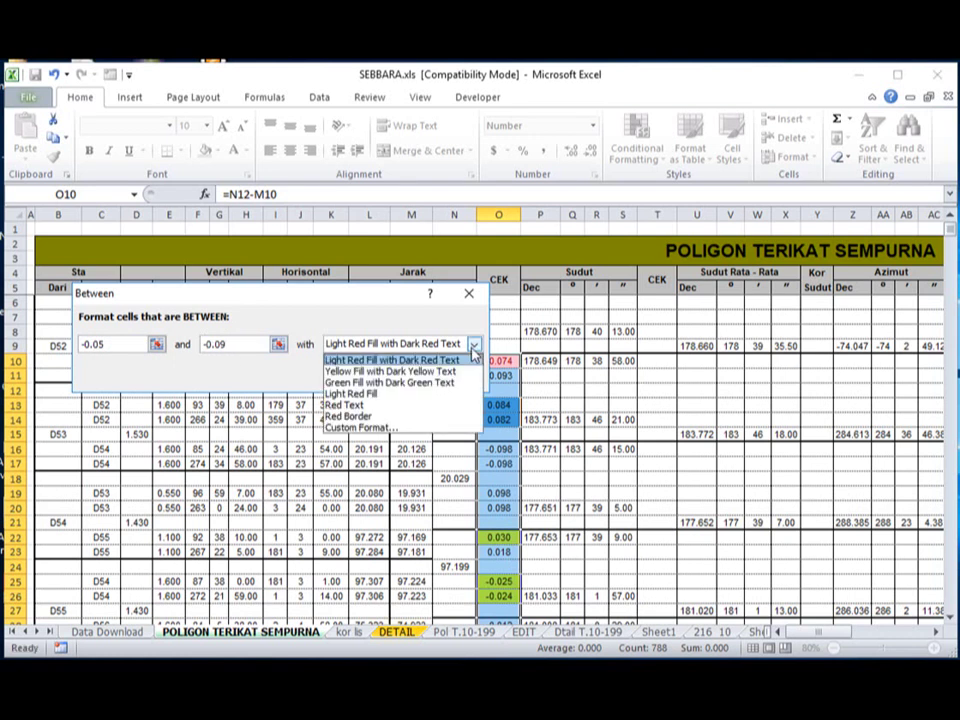
left_click(370, 428)
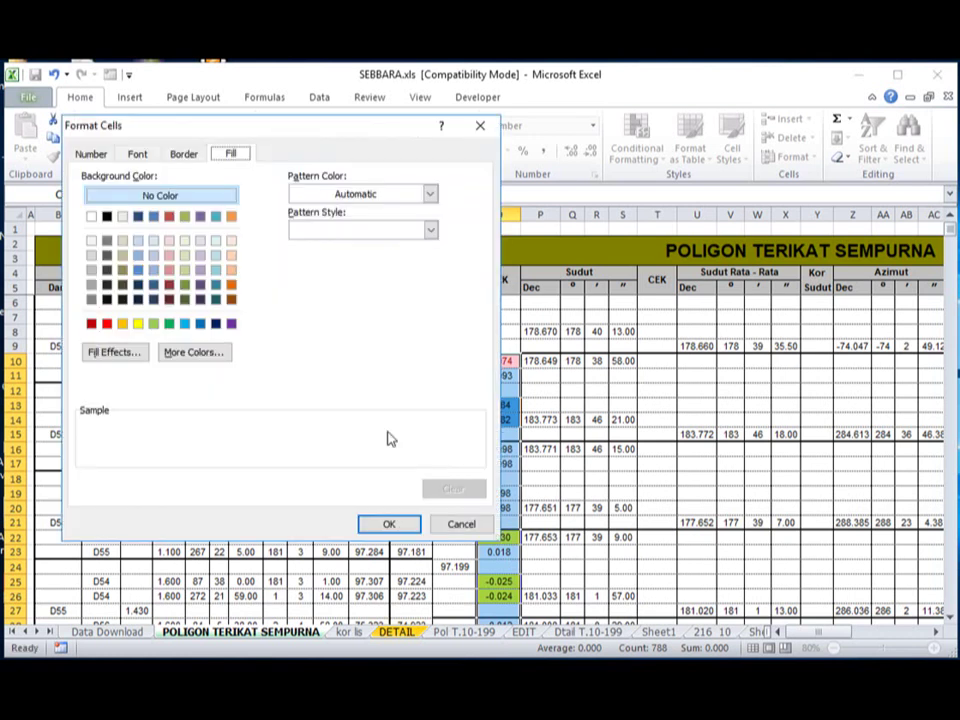
left_click(201, 325)
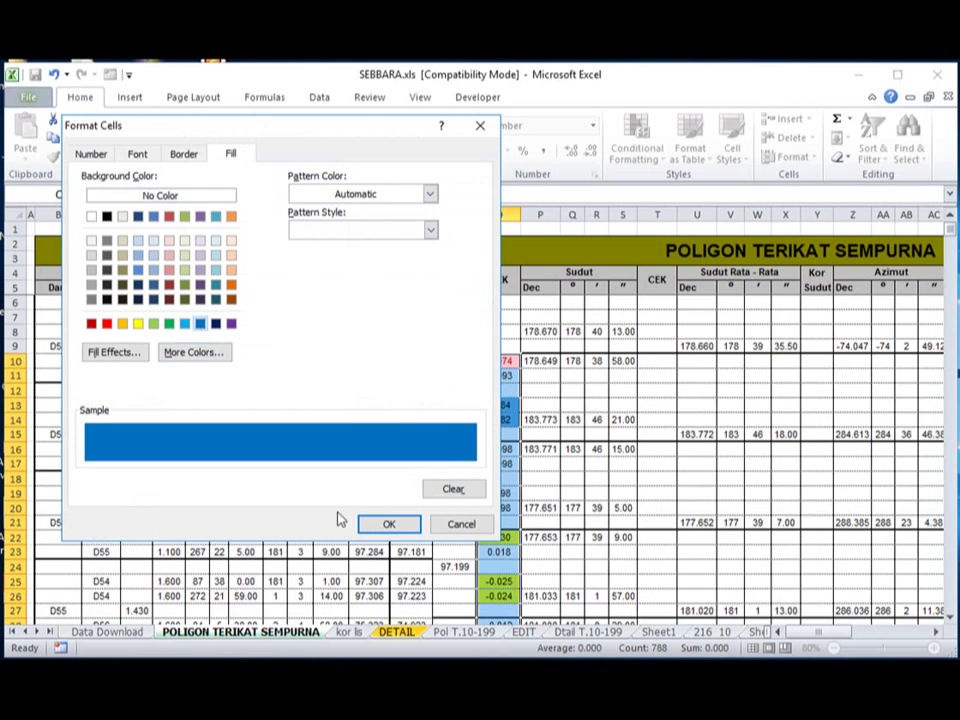
left_click(386, 524)
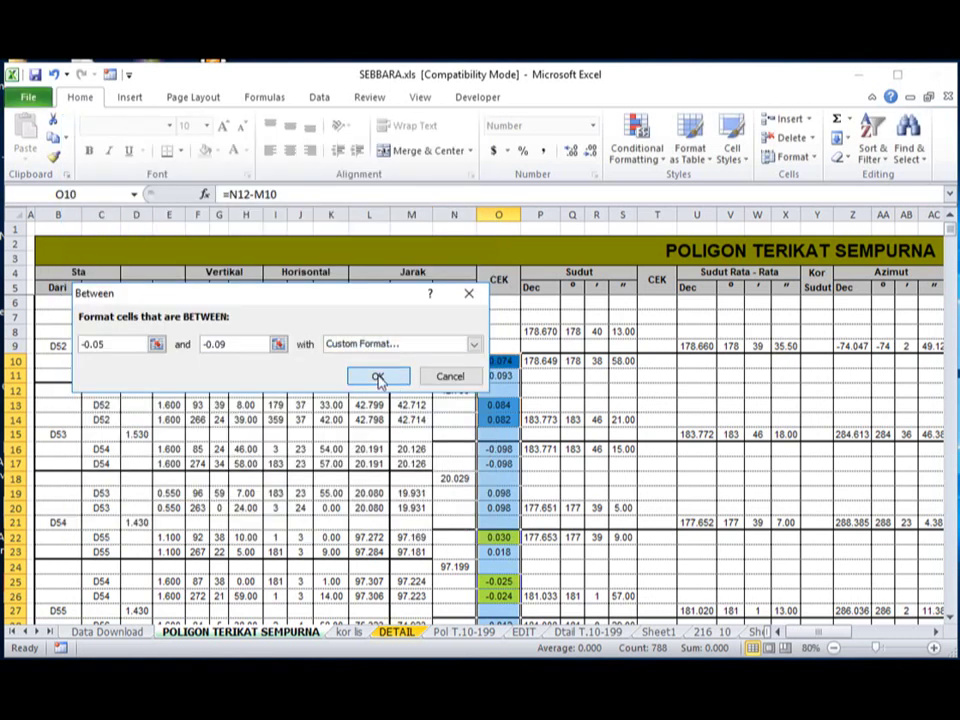
left_click(378, 376)
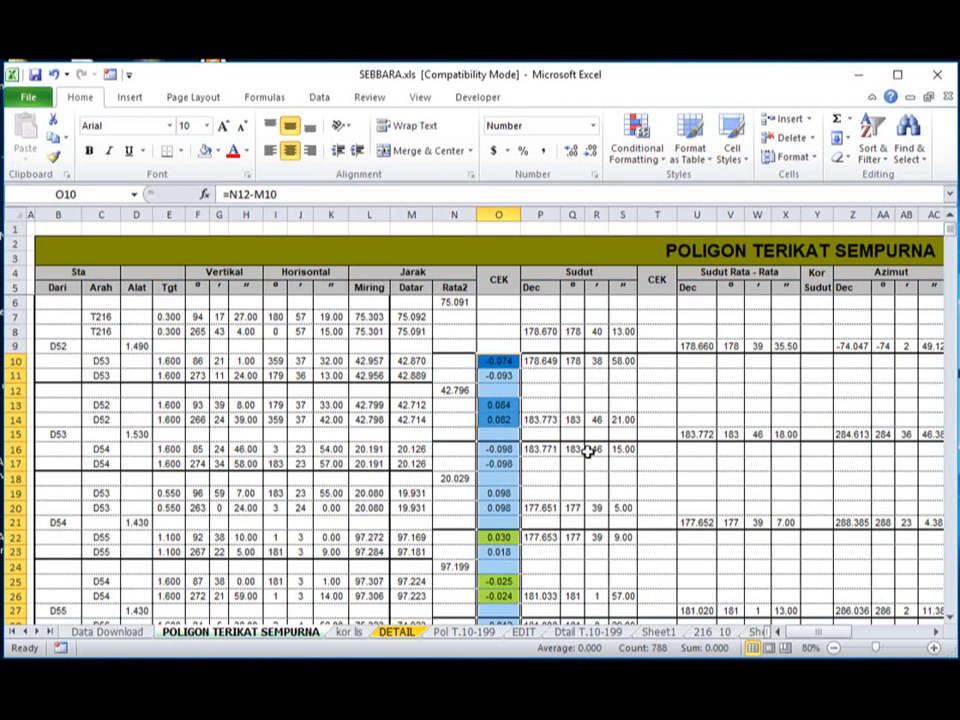
Start a Between highlight rule on the selected CEK values with limits 0.1 and 50.
scroll(590, 452, "down", 4)
scroll(590, 452, "up", 4)
left_click(634, 153)
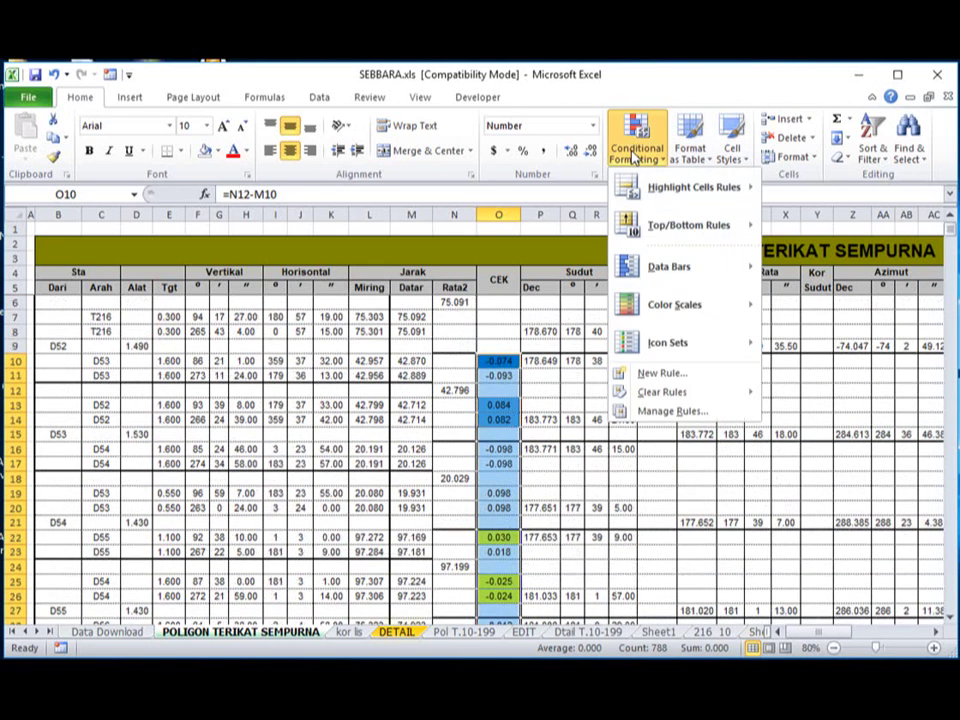
mouse_move(664, 226)
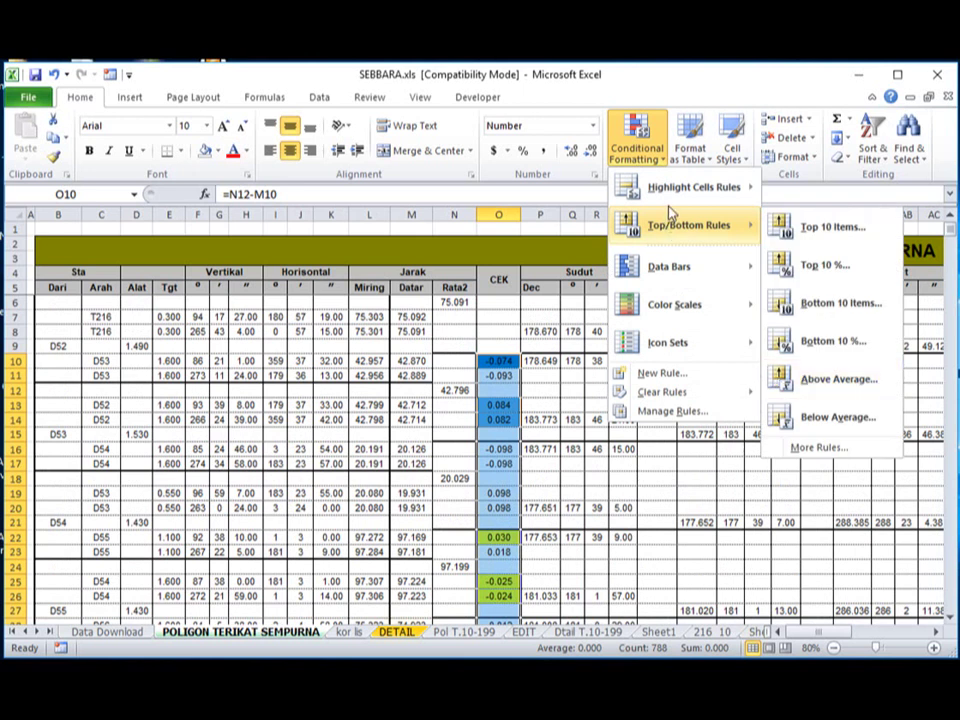
mouse_move(690, 188)
left_click(845, 272)
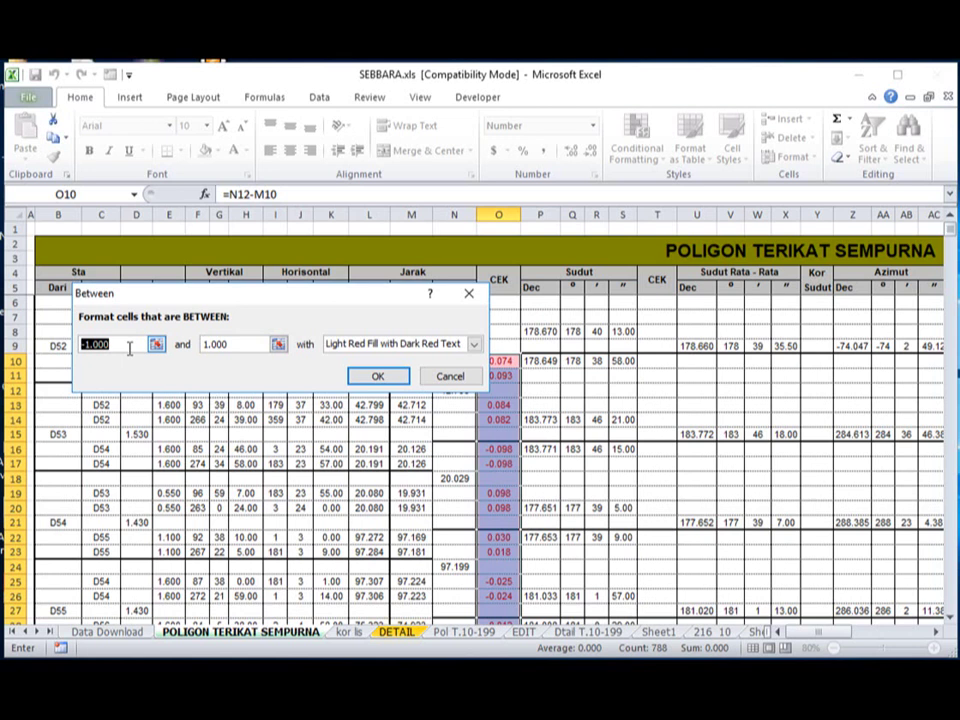
type("0.")
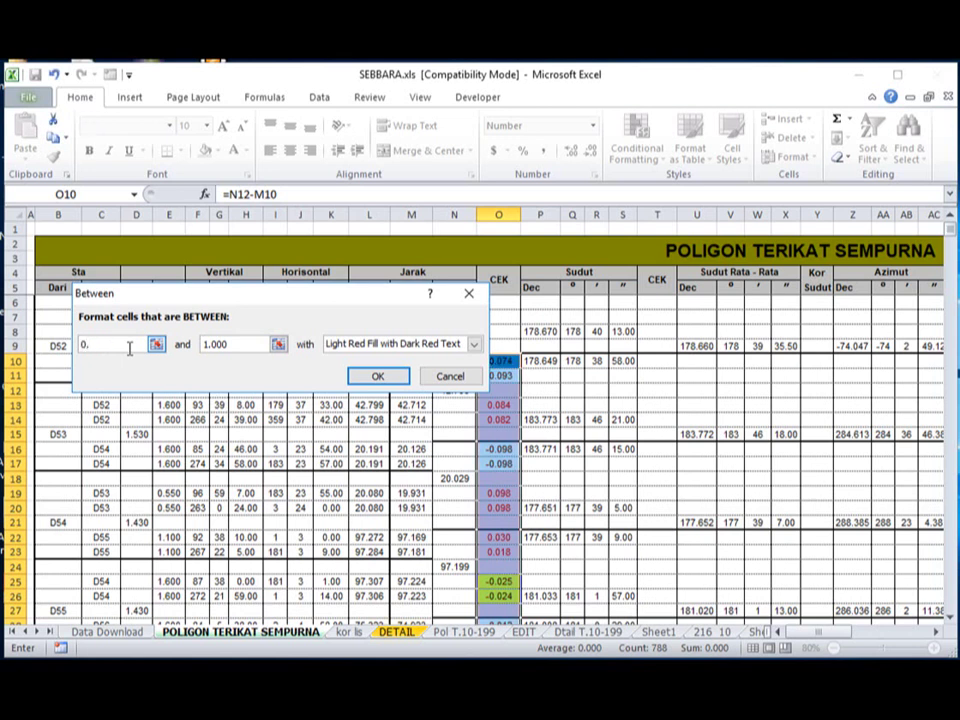
type("1")
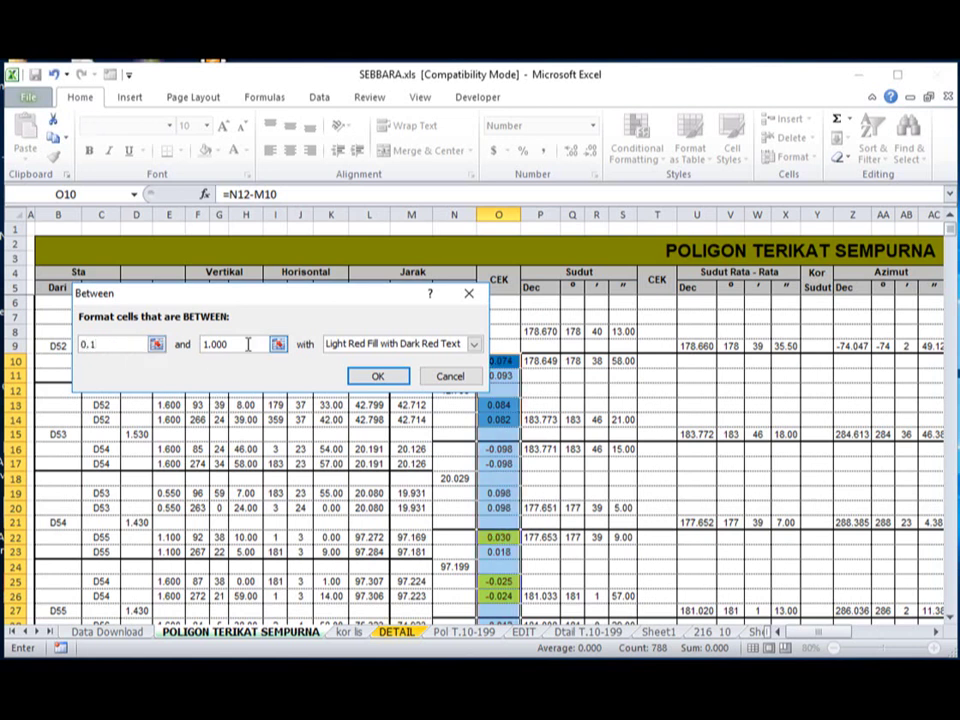
left_click_drag(247, 344, 199, 344)
type("50")
Give the 0.1 to 50 rule a custom format with red fill and apply it to the CEK values.
left_click(475, 345)
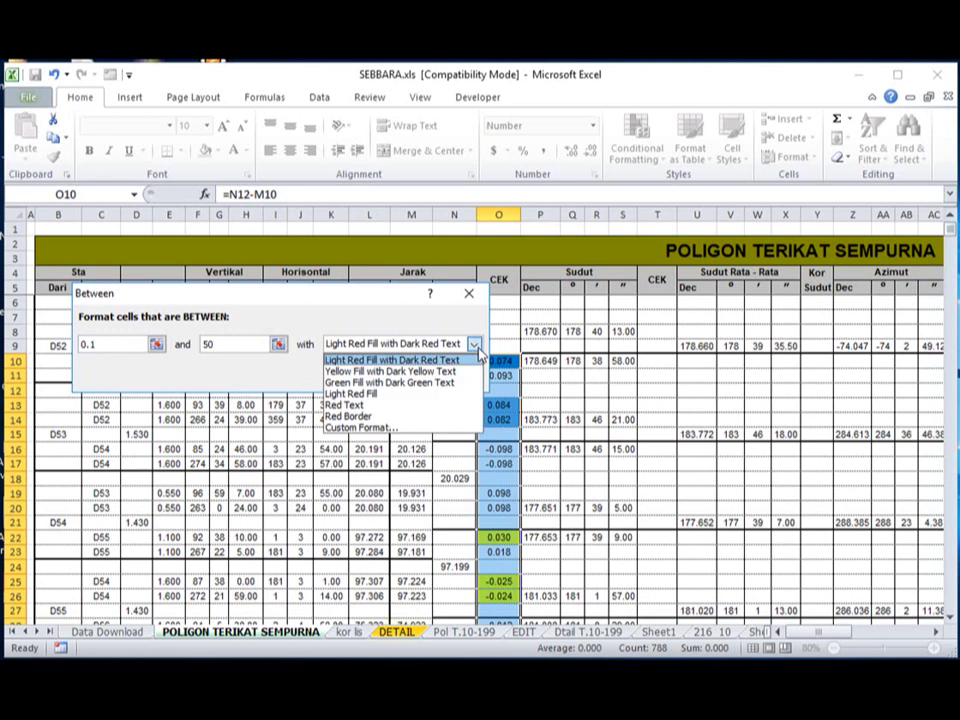
left_click(398, 437)
left_click(107, 325)
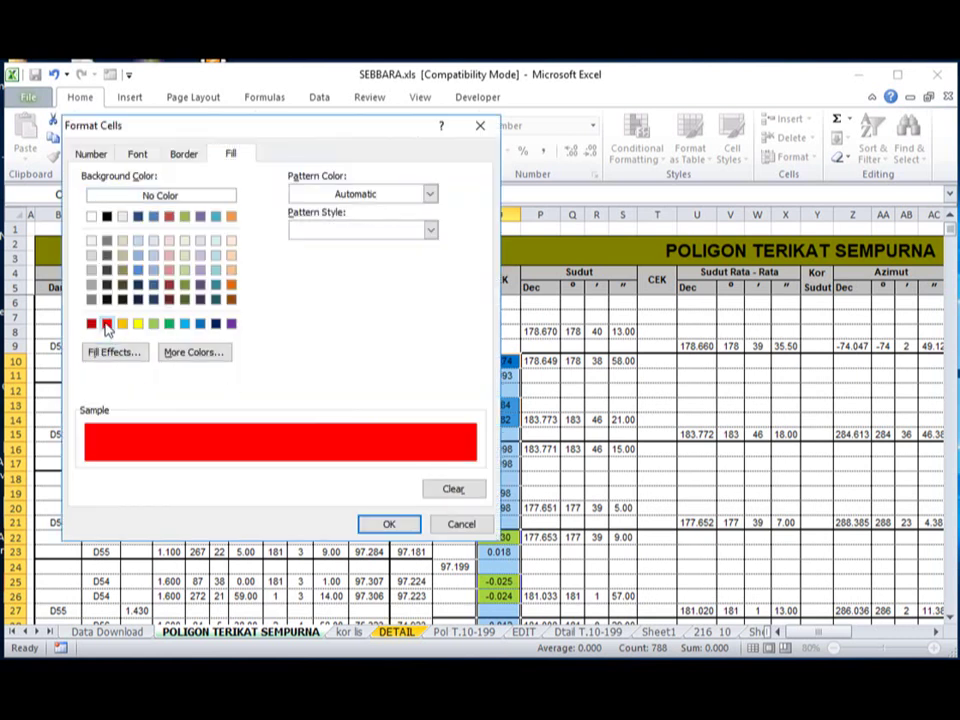
left_click(370, 527)
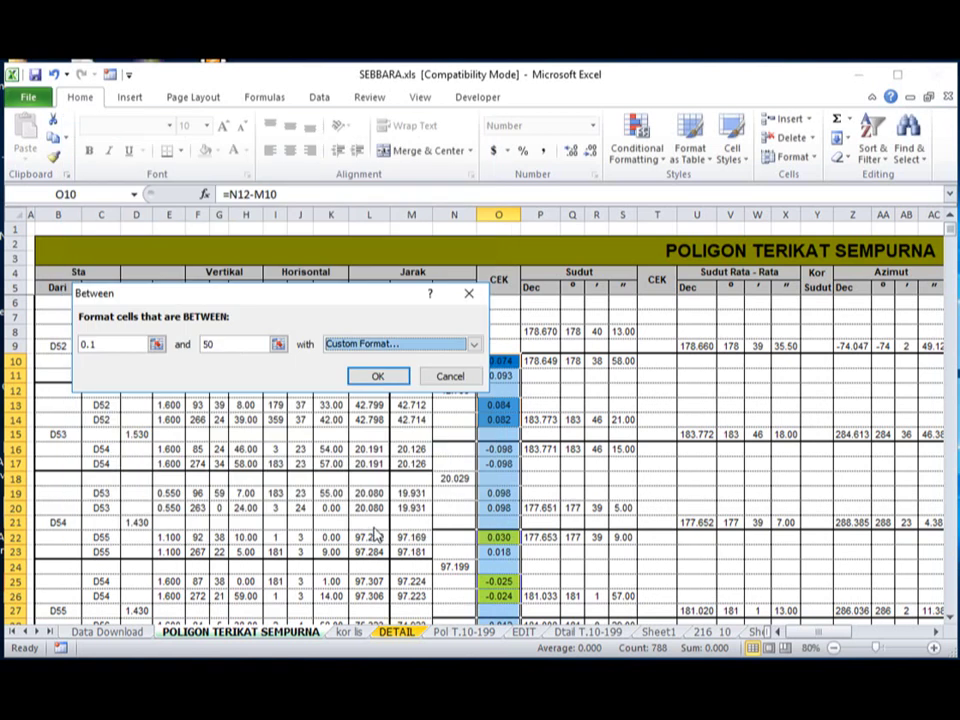
left_click(377, 376)
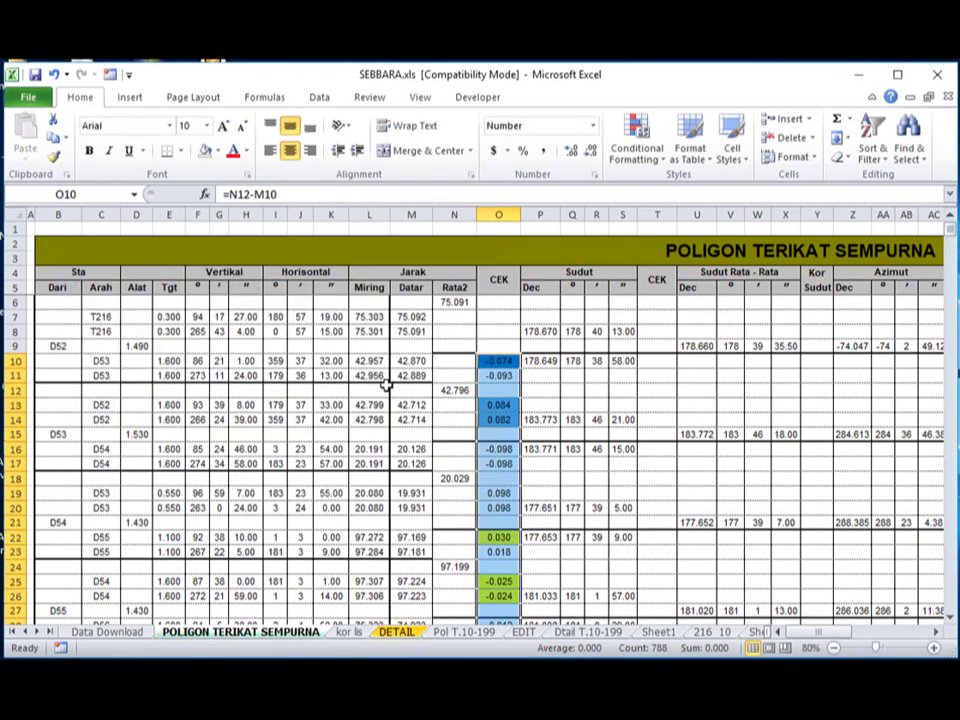
Start a Between highlight rule on the selected CEK values with limits -0.1 and -50.
left_click(649, 155)
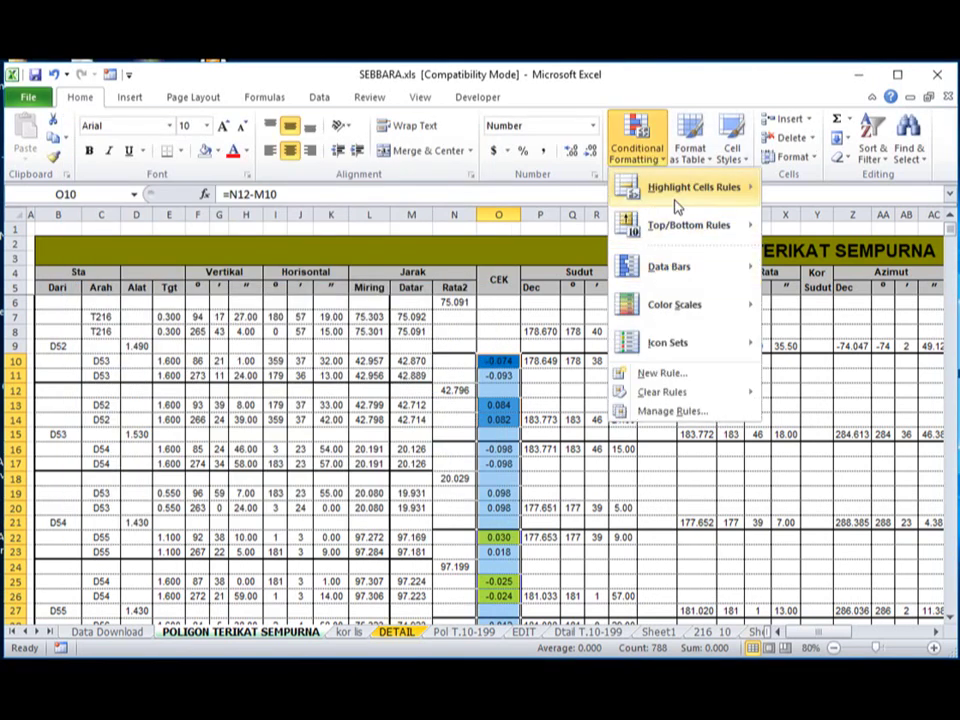
mouse_move(680, 195)
left_click(823, 264)
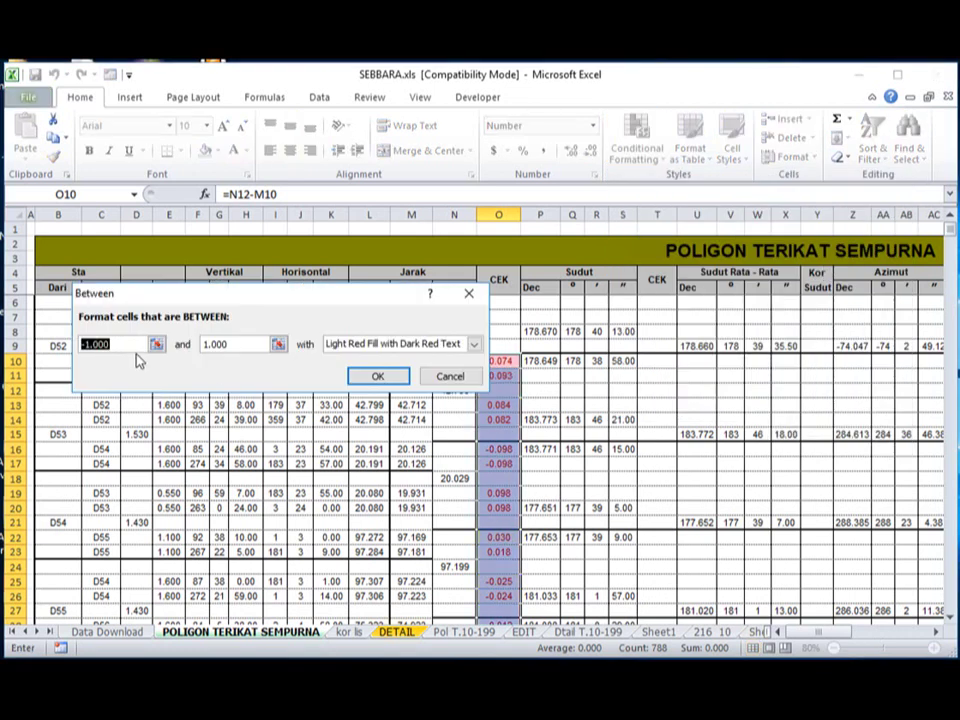
type("-0.1")
left_click_drag(242, 343, 200, 345)
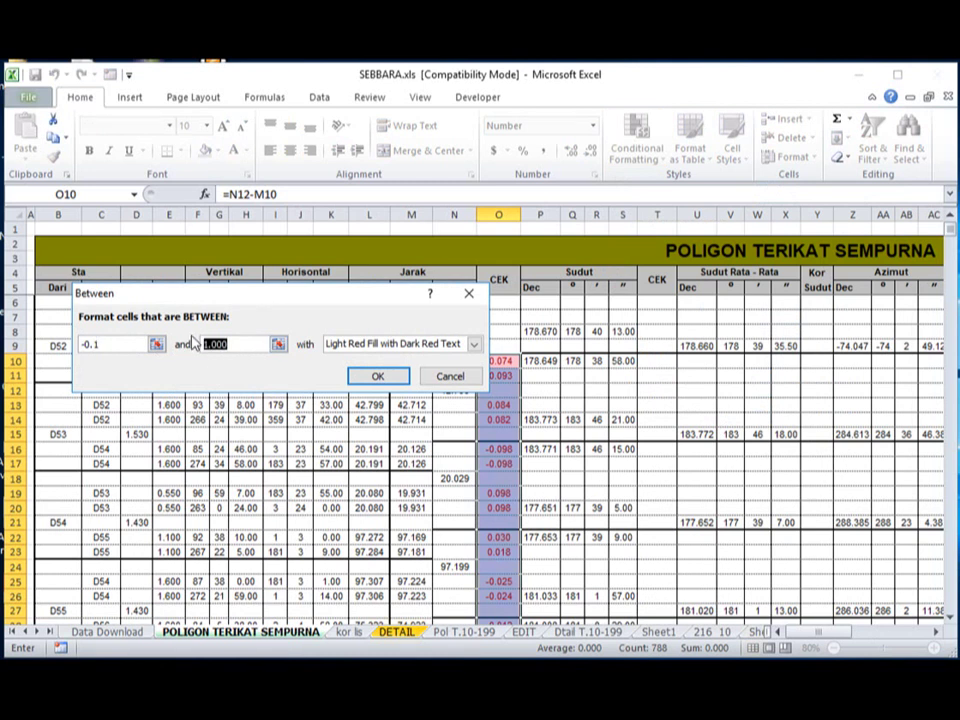
type("-50")
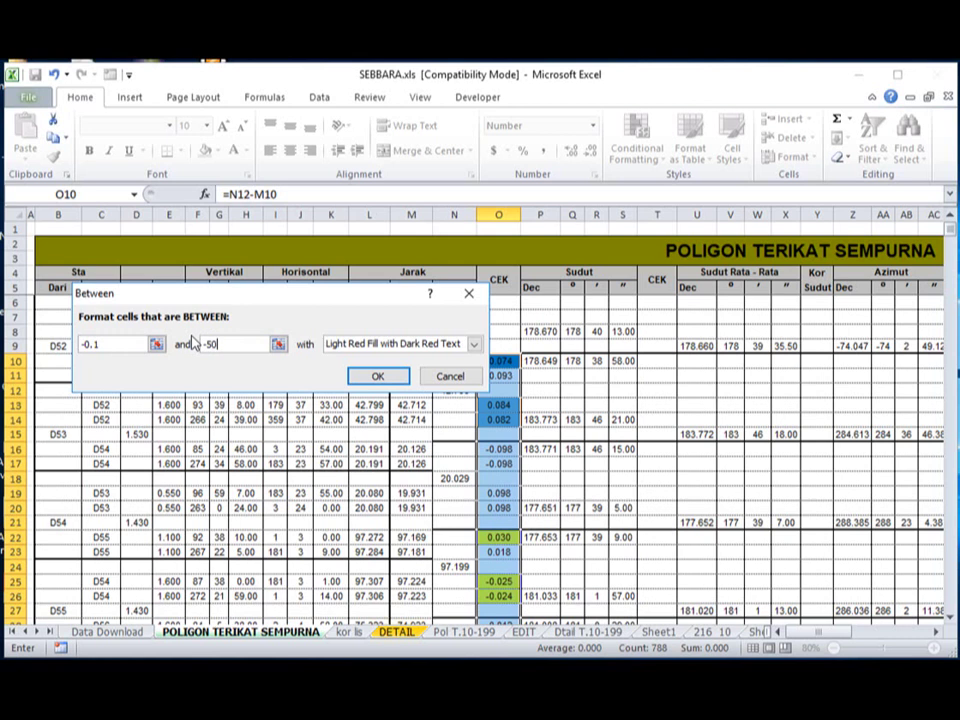
Give the -0.1 to -50 rule a custom format with red fill, apply it to the CEK values, and deselect the column.
left_click(474, 343)
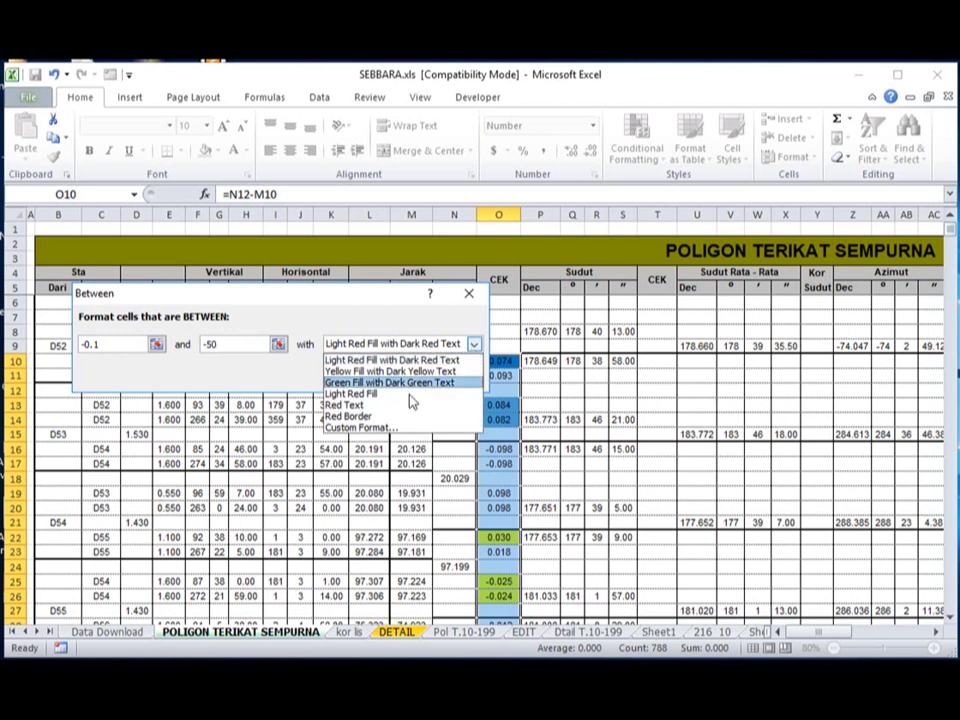
left_click(381, 440)
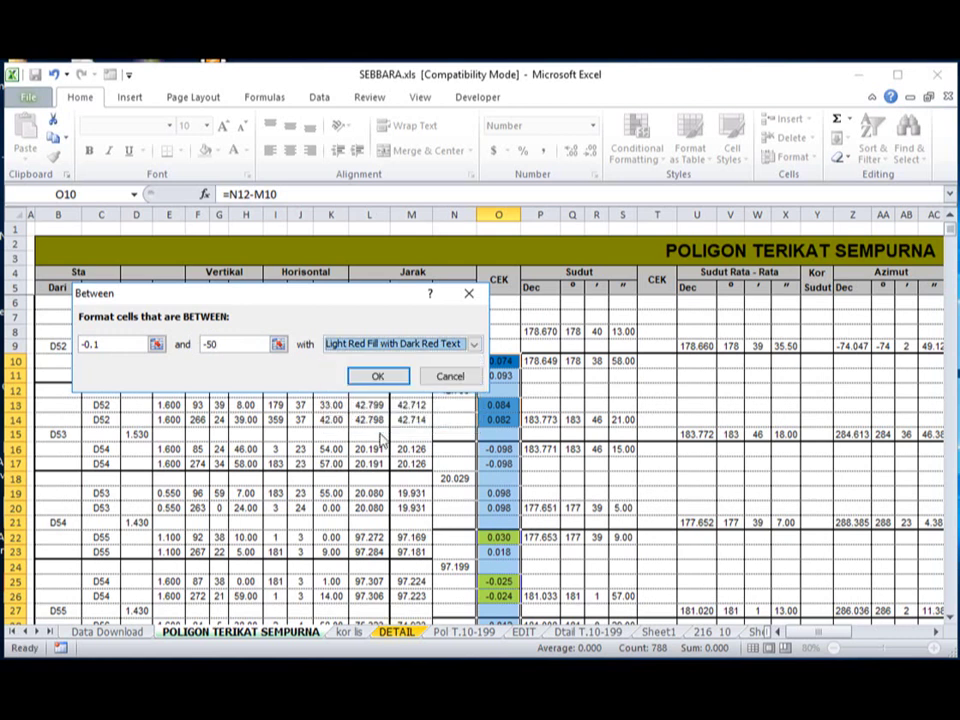
left_click(474, 343)
left_click(360, 428)
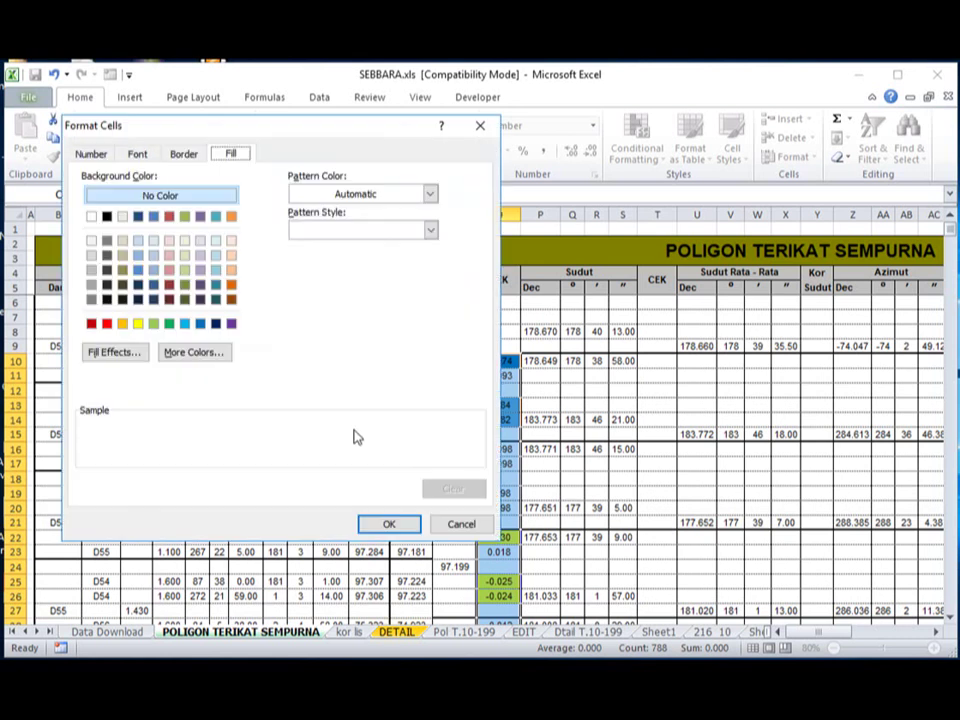
left_click(108, 324)
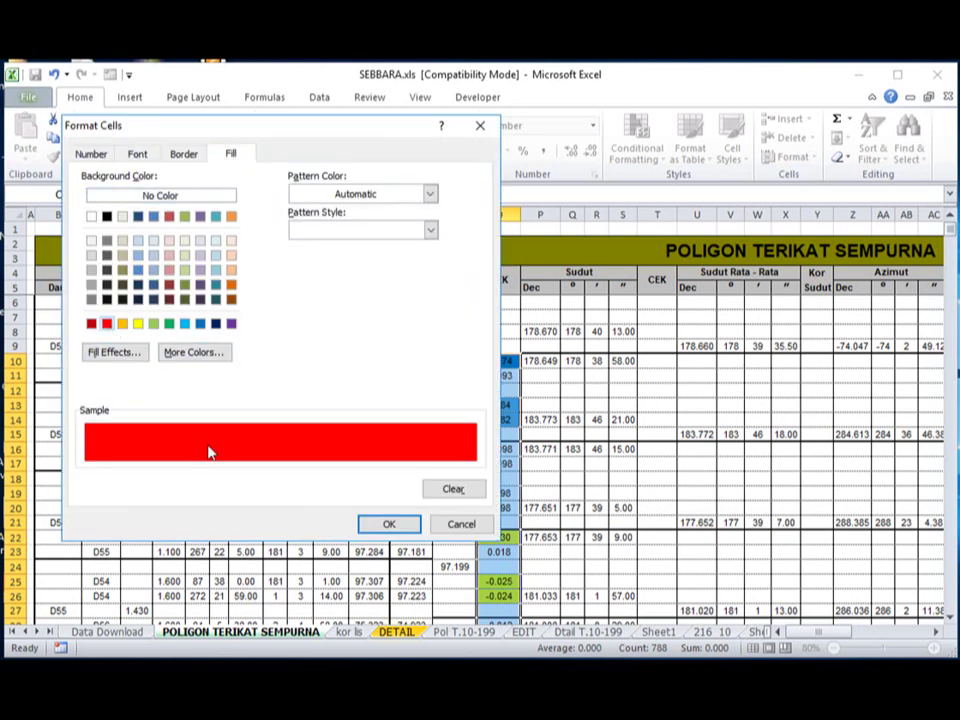
left_click(383, 524)
left_click(377, 376)
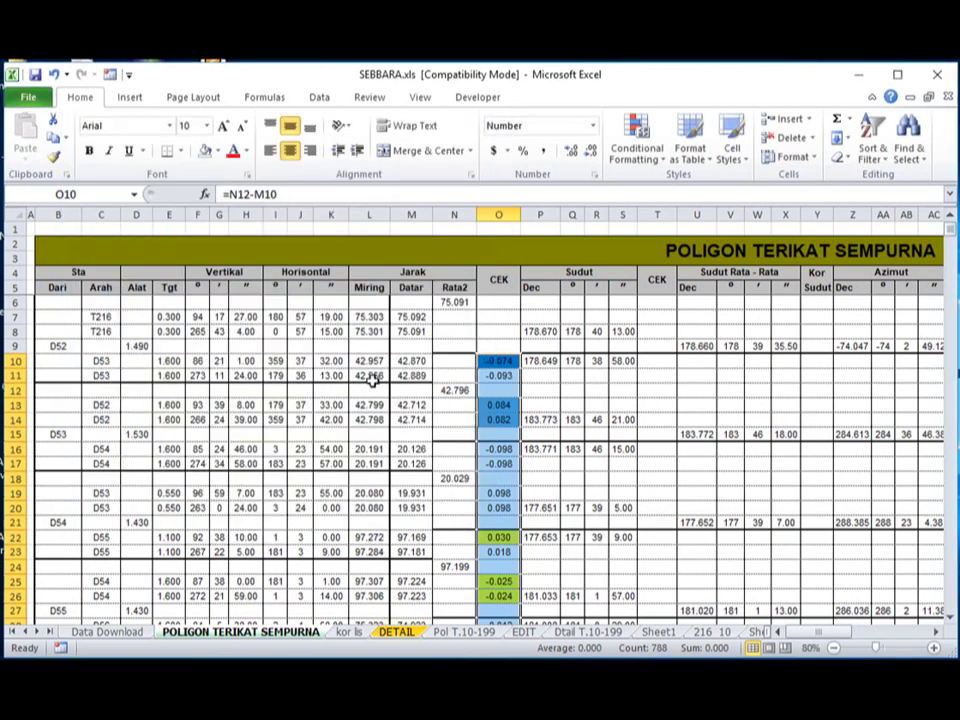
left_click(428, 466)
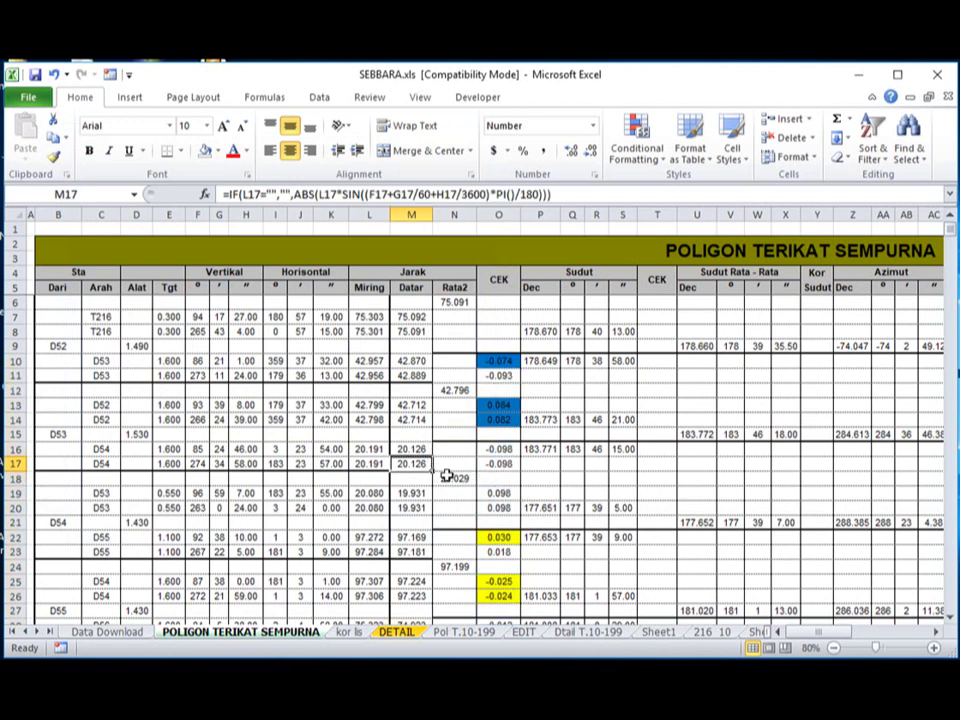
Examine the blue, yellow and unfilled CEK values in rows 10 to 29 of the traverse table.
left_click(500, 365)
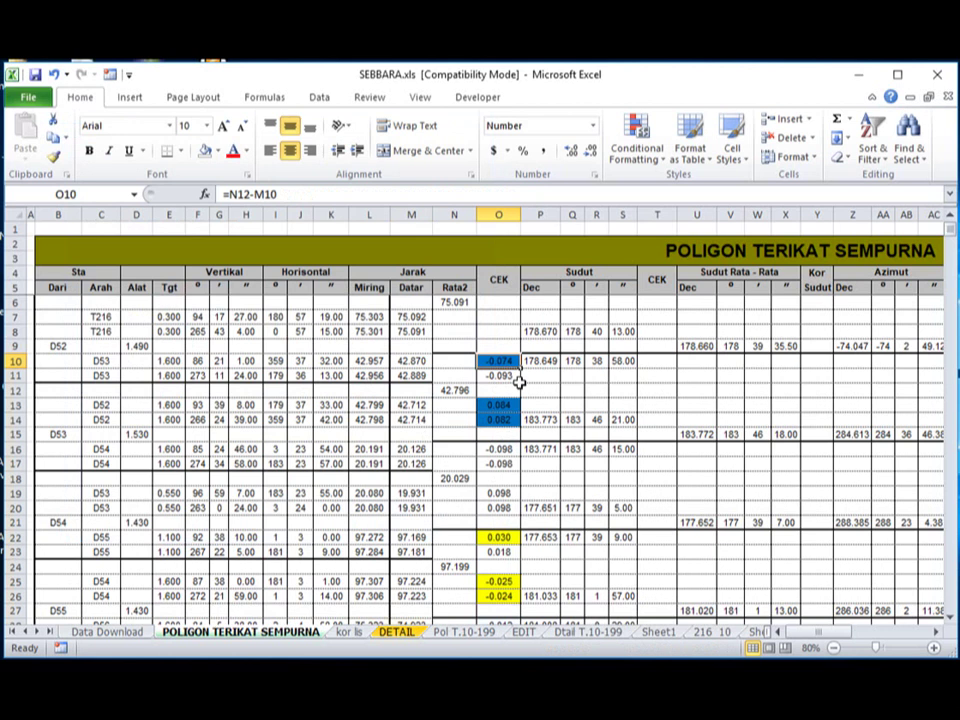
scroll(530, 420, "down", 2)
scroll(620, 400, "up", 2)
left_click(688, 406)
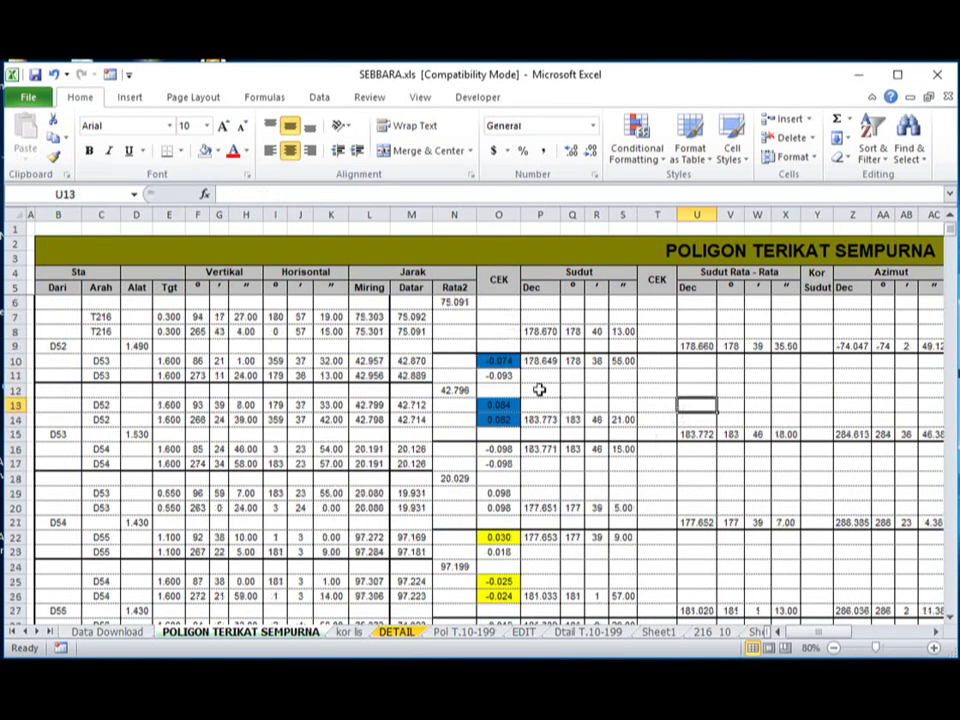
left_click(506, 364)
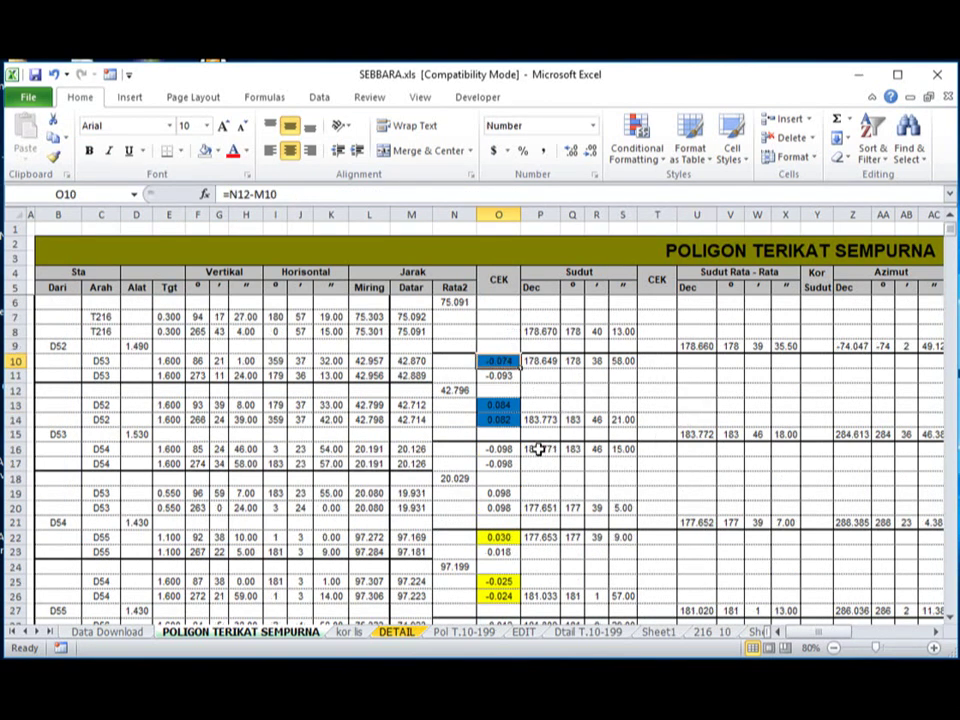
left_click(505, 419)
left_click(505, 362)
left_click(481, 447)
scroll(479, 445, "down", 1)
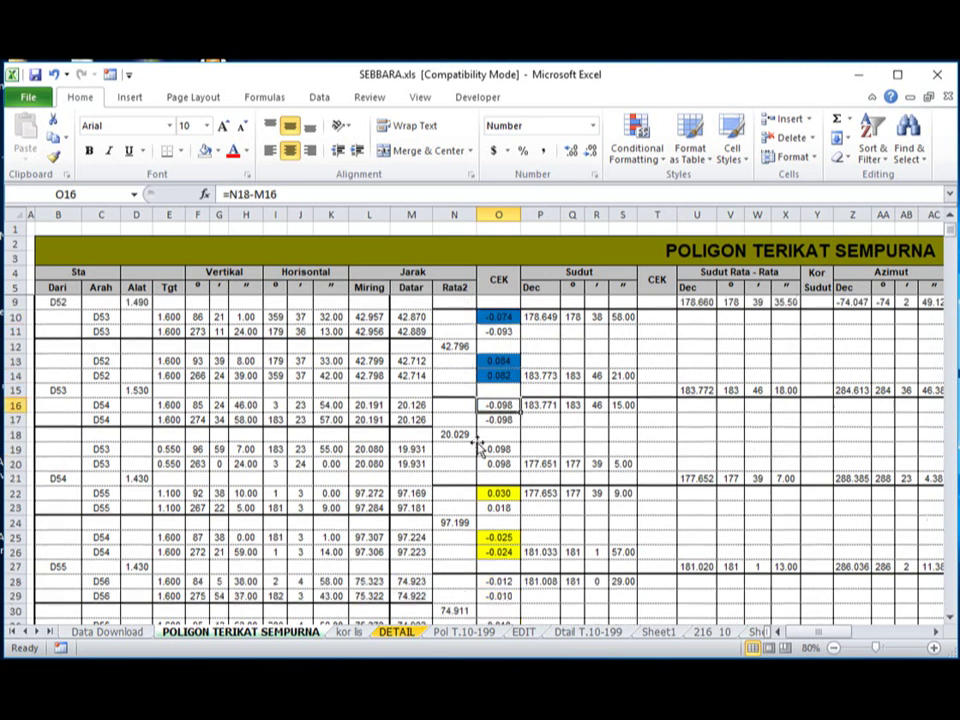
left_click(497, 493)
scroll(543, 463, "down", 2)
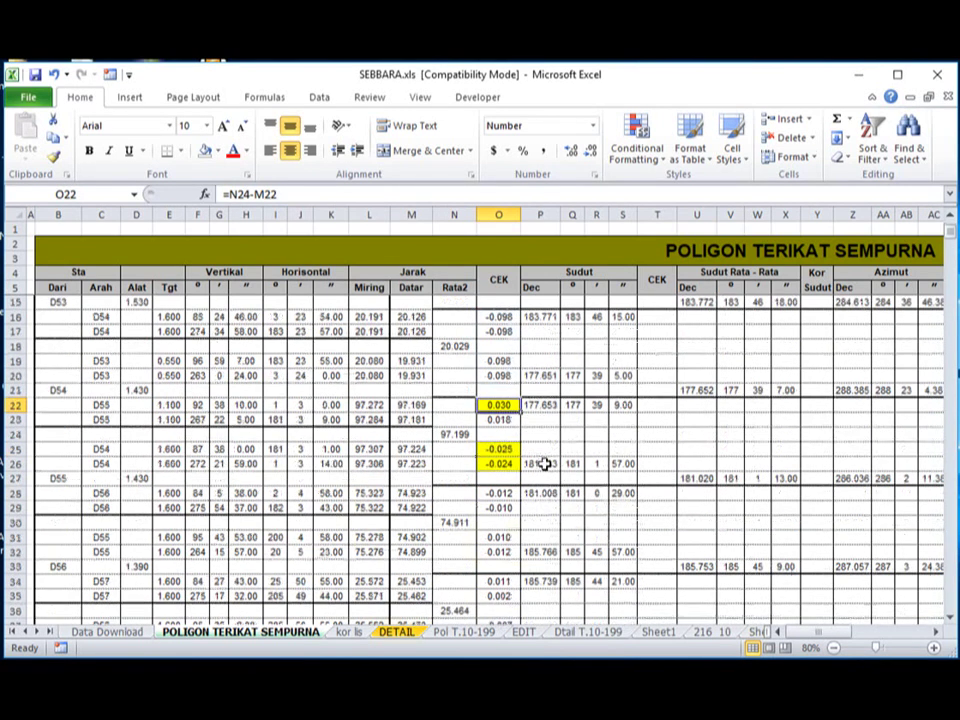
scroll(543, 464, "down", 1)
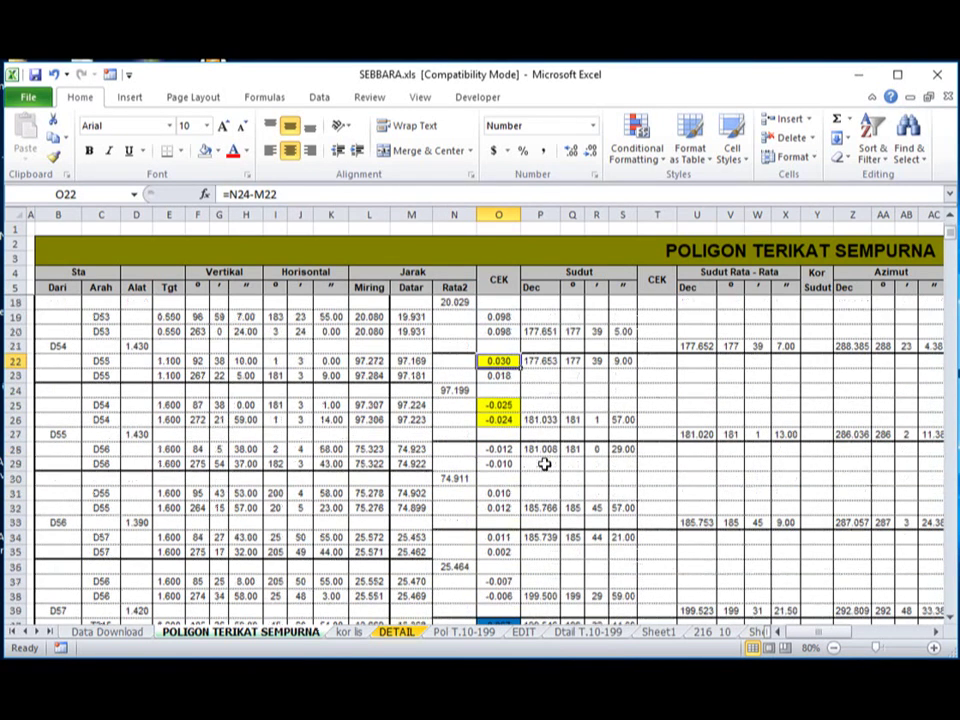
Inspect the red CEK cell in row 44 and review the coloured CEK values down to about row 200.
scroll(583, 392, "down", 5)
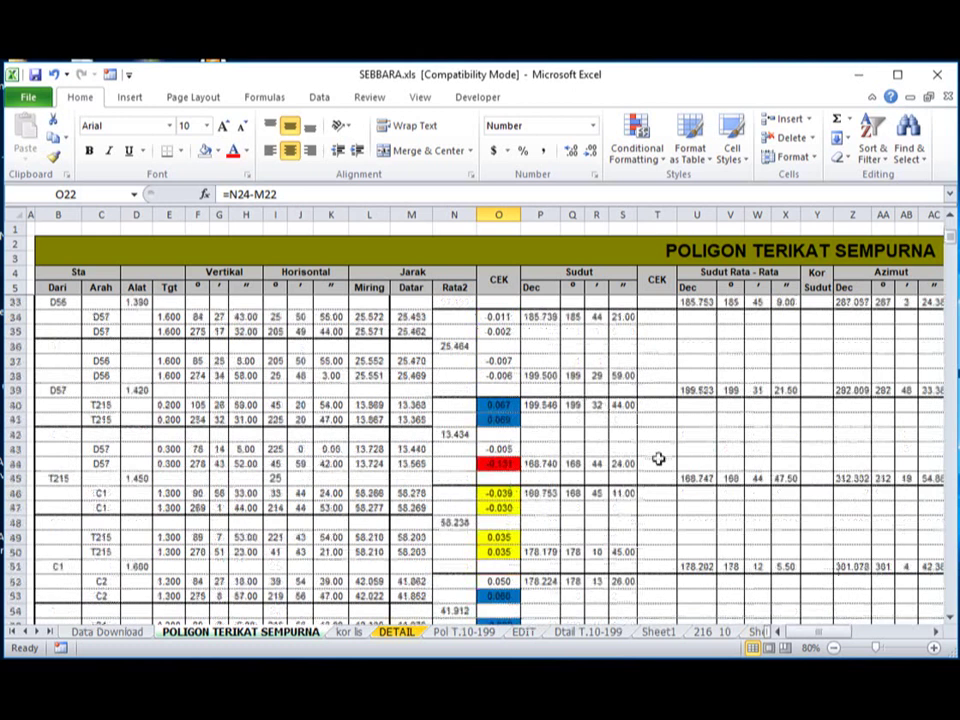
scroll(658, 458, "down", 1)
left_click(622, 476)
left_click(498, 420)
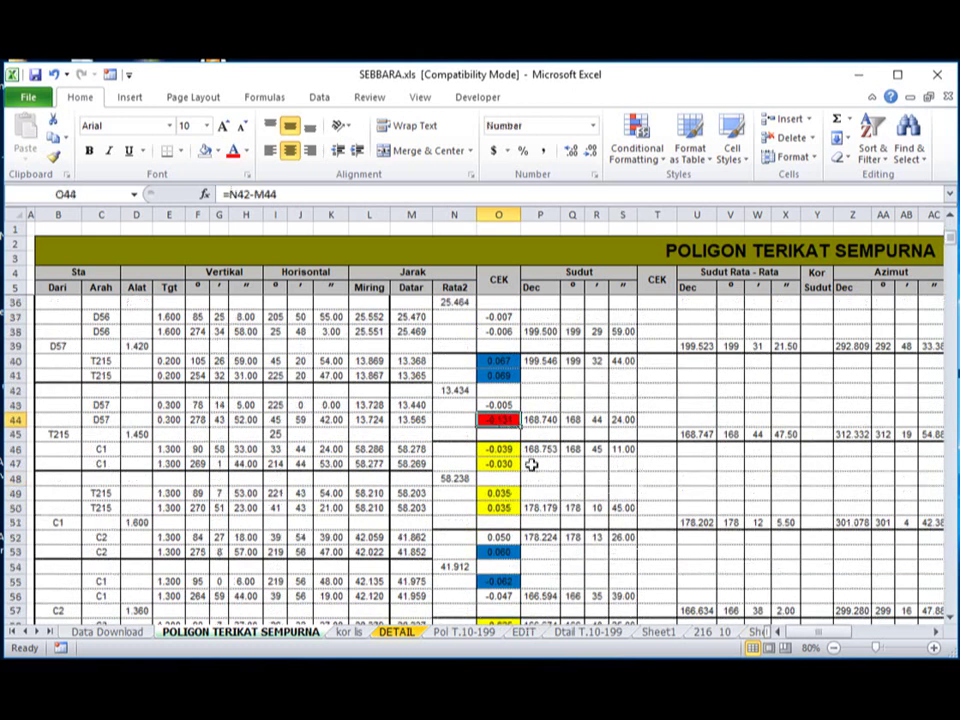
scroll(606, 470, "down", 2)
left_click(548, 419)
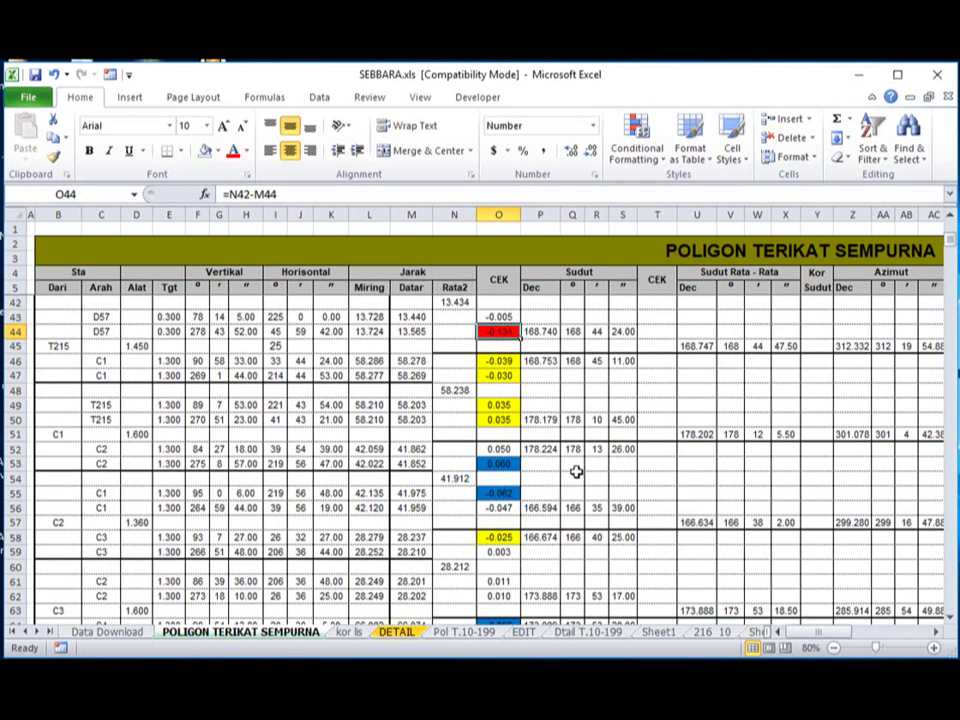
scroll(533, 500, "down", 10)
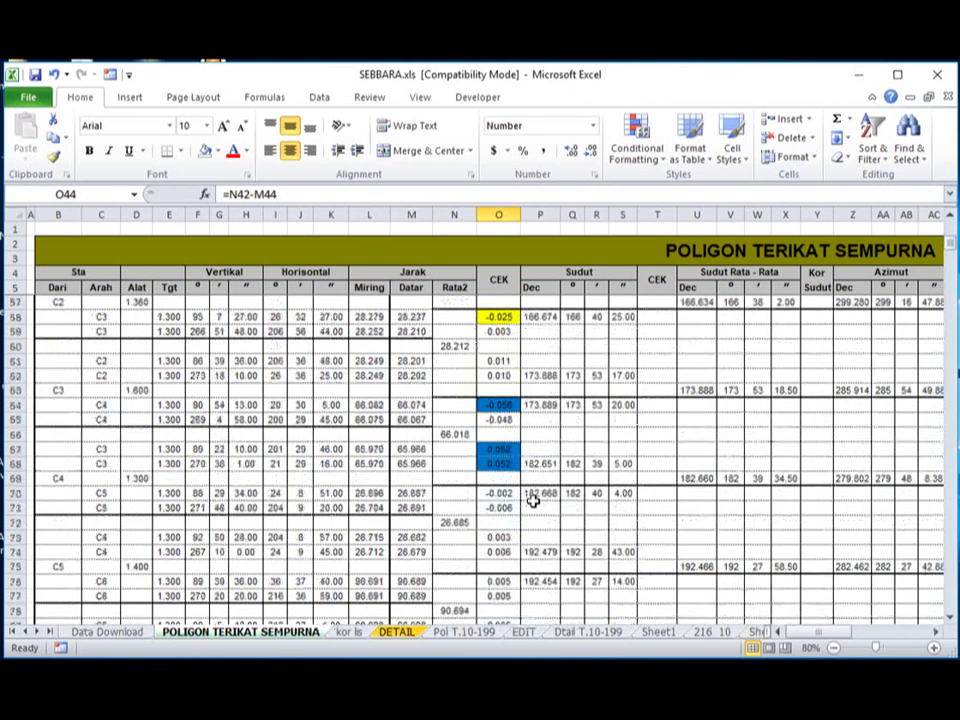
scroll(533, 500, "down", 13)
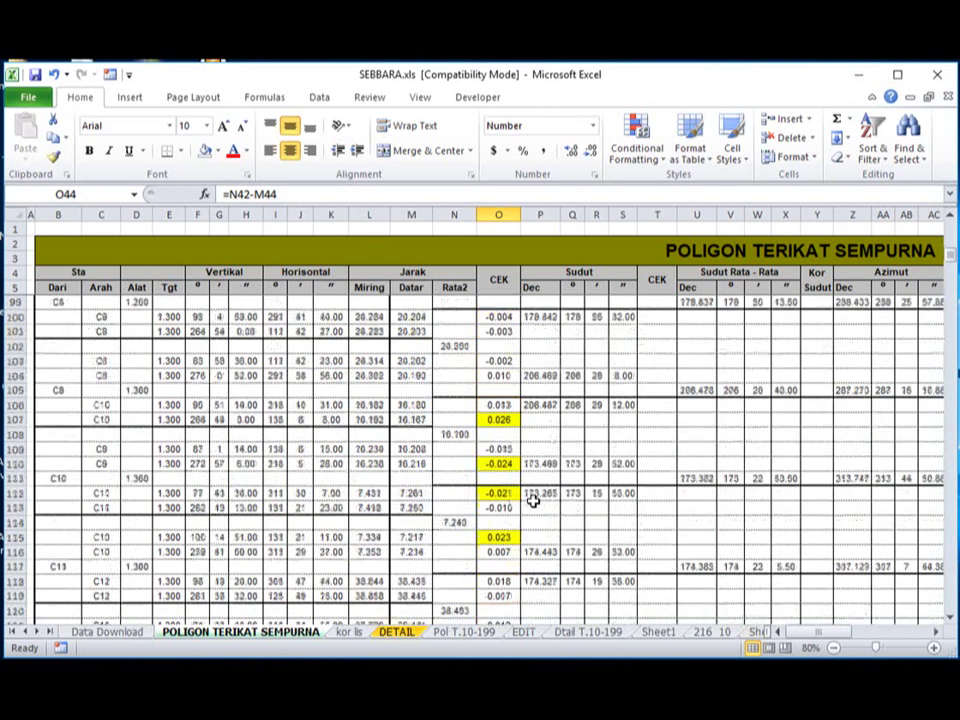
scroll(533, 500, "down", 3)
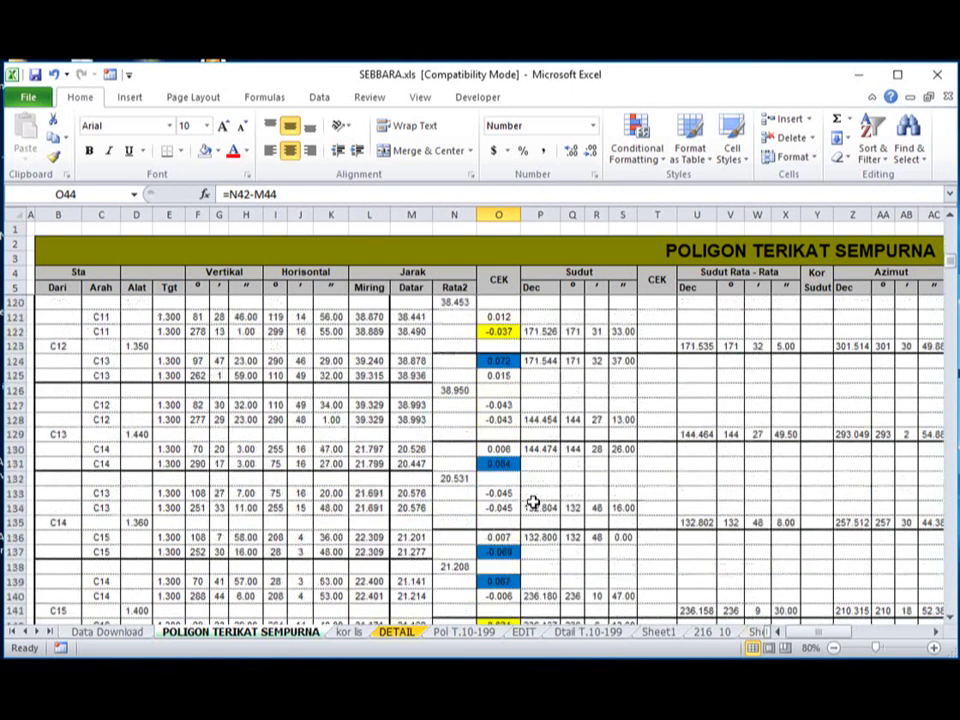
scroll(533, 502, "down", 3)
scroll(533, 502, "down", 16)
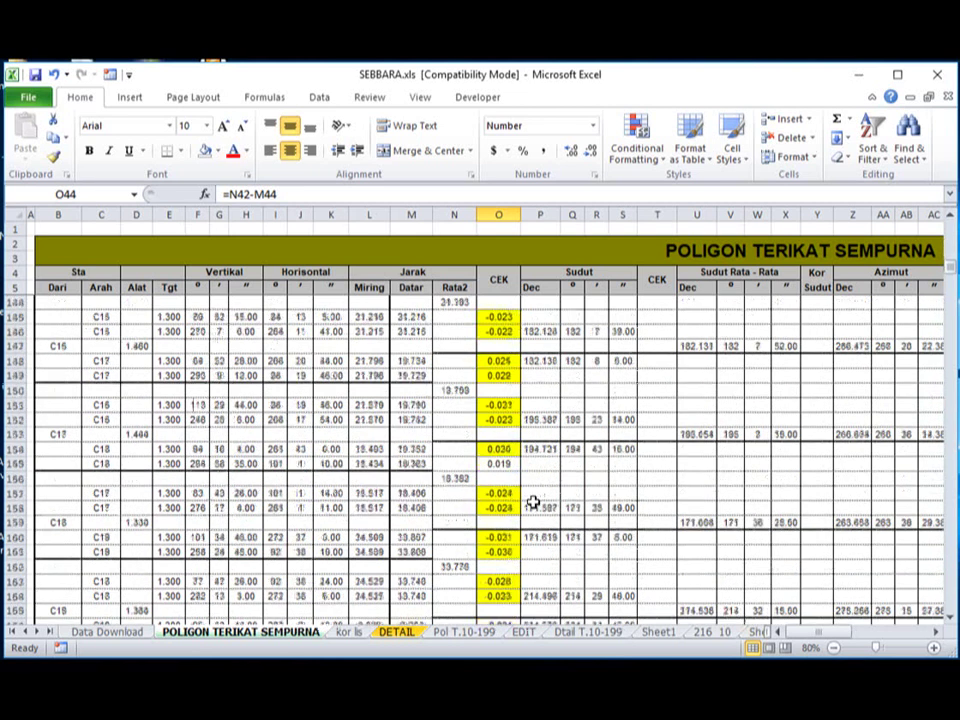
scroll(533, 502, "down", 1)
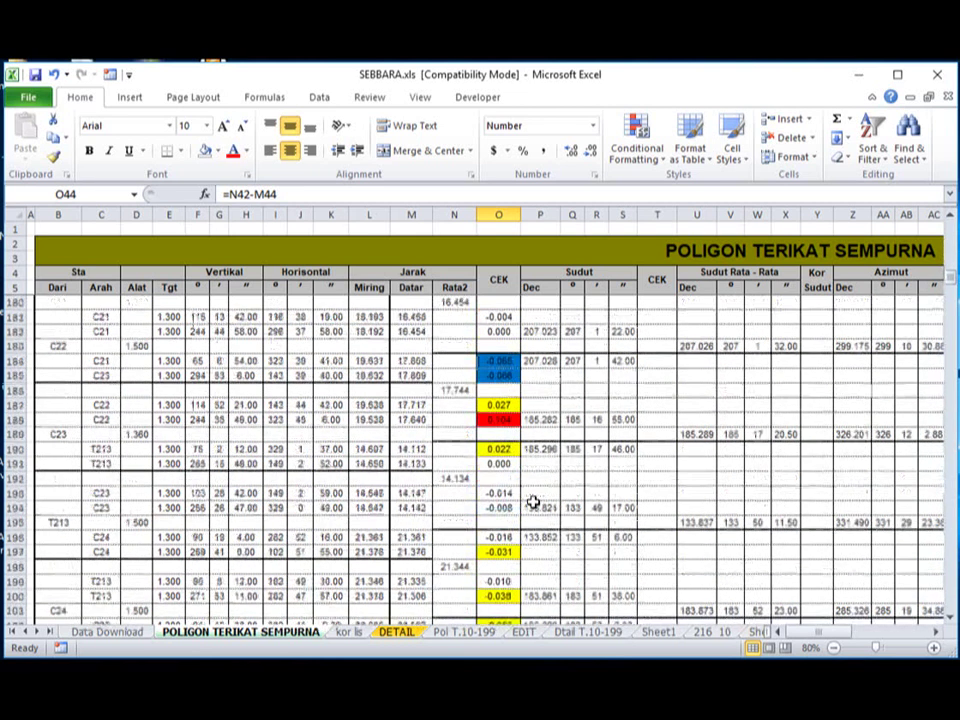
Inspect the red CEK cell in row 188, on the C22 reading just above station C23.
left_click(498, 420)
left_click(538, 493)
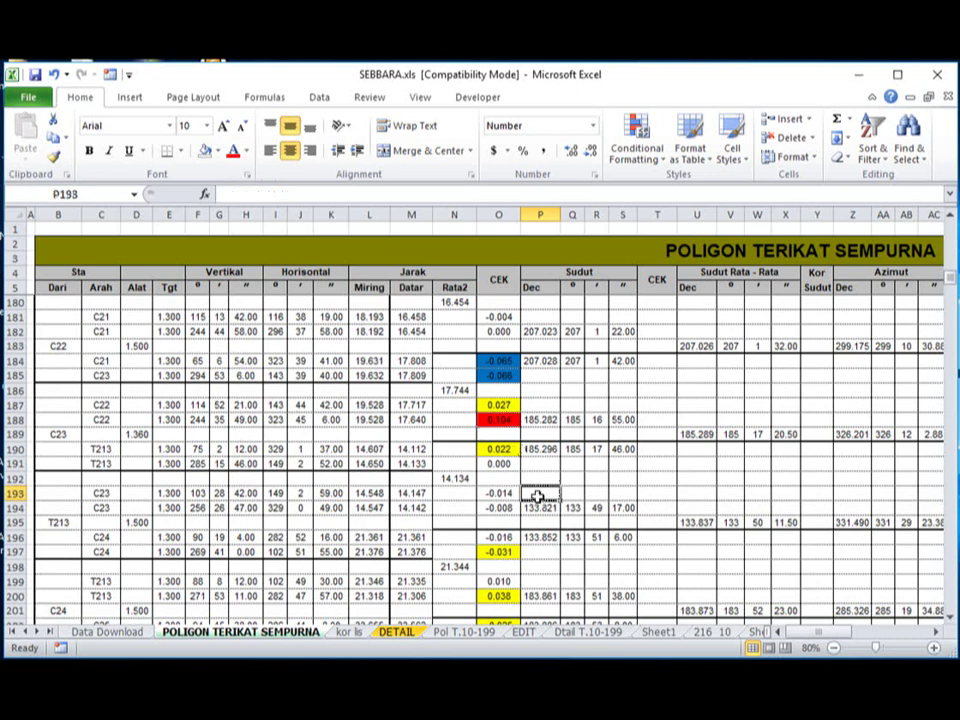
left_click(498, 420)
key("Right")
key("Right")
key("Left")
key("Left")
left_click(533, 458)
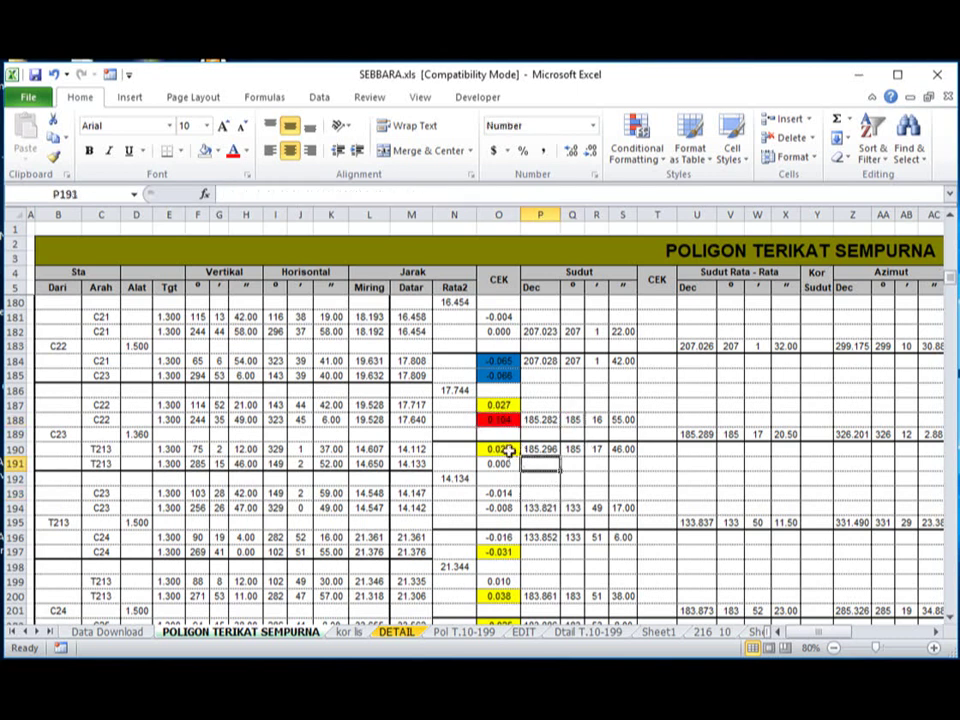
left_click(500, 420)
left_click(543, 492)
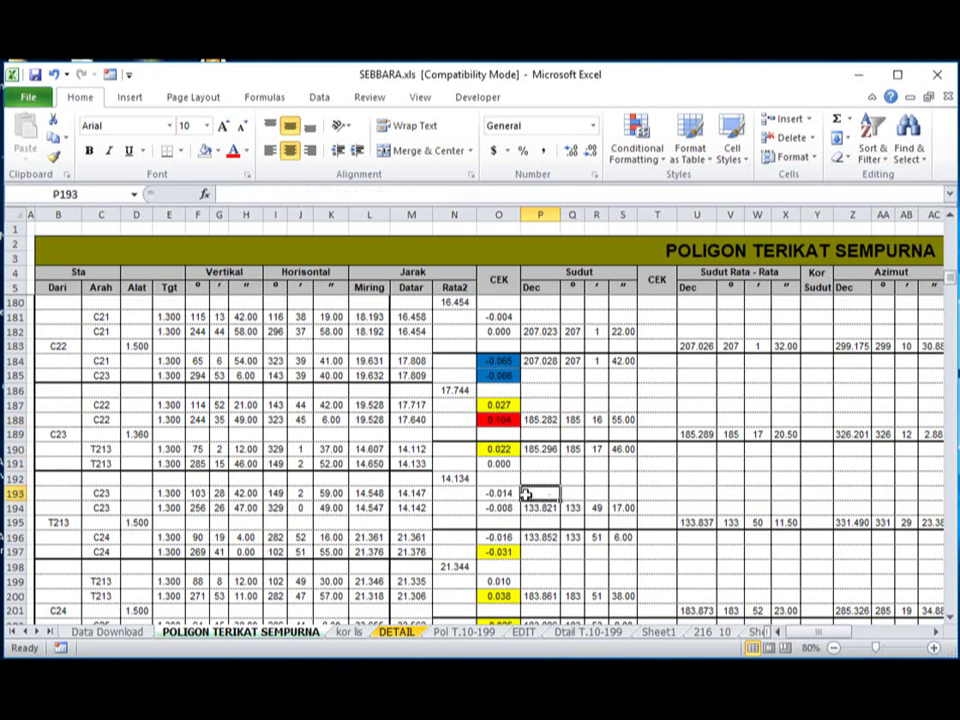
Review the CEK column from row 193 onward and inspect the red cells in rows 244 to 248.
scroll(524, 494, "down", 13)
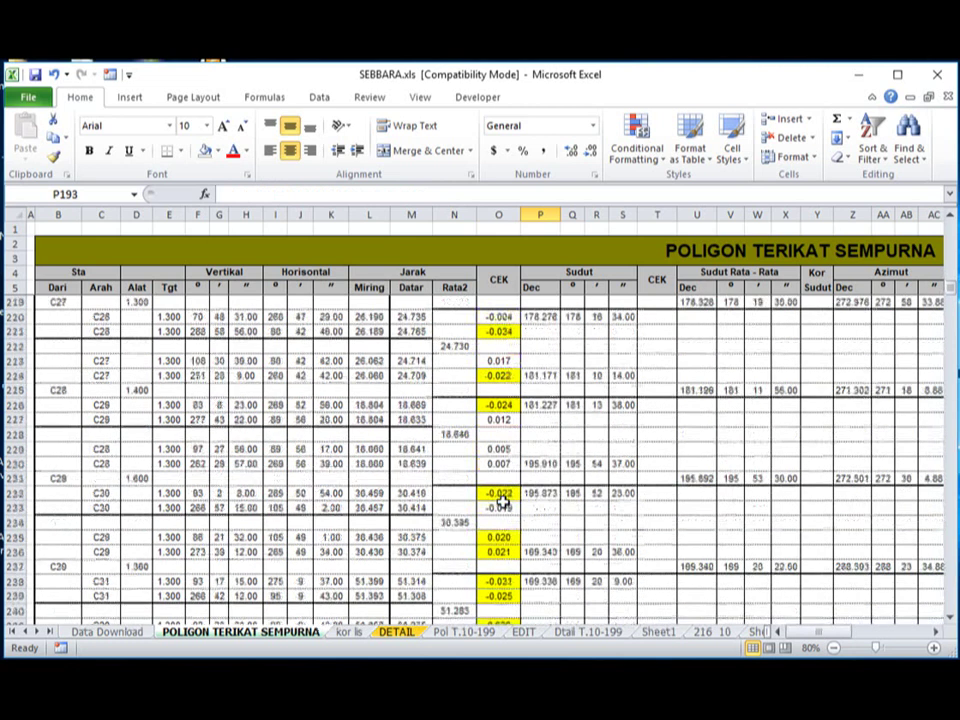
scroll(502, 503, "down", 5)
left_click(550, 508)
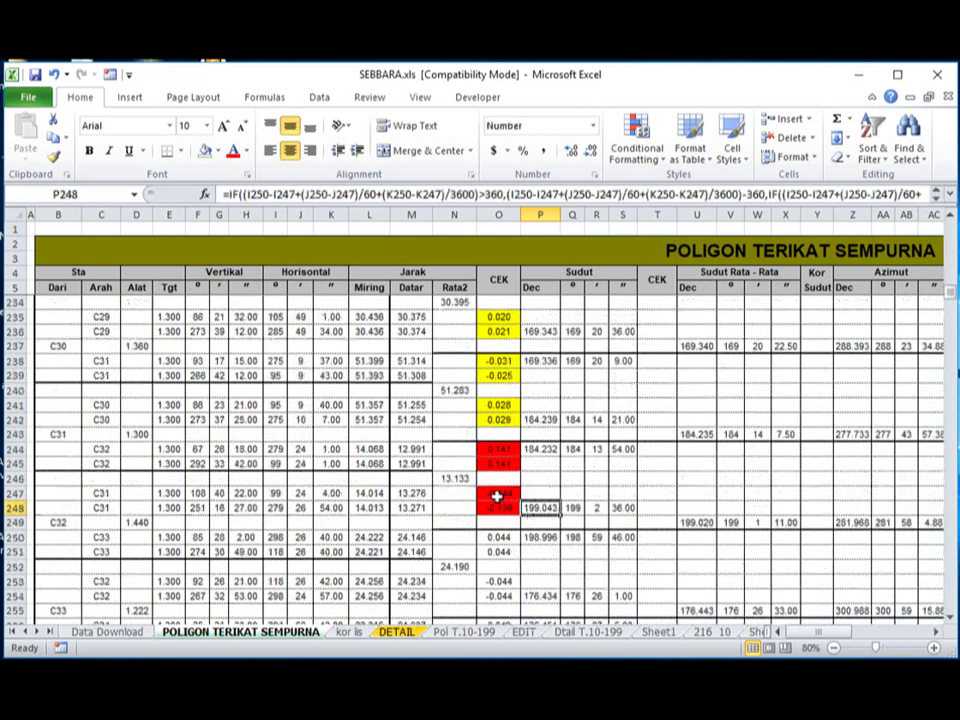
left_click(496, 496)
left_click(497, 461)
left_click(497, 449)
scroll(519, 513, "down", 2)
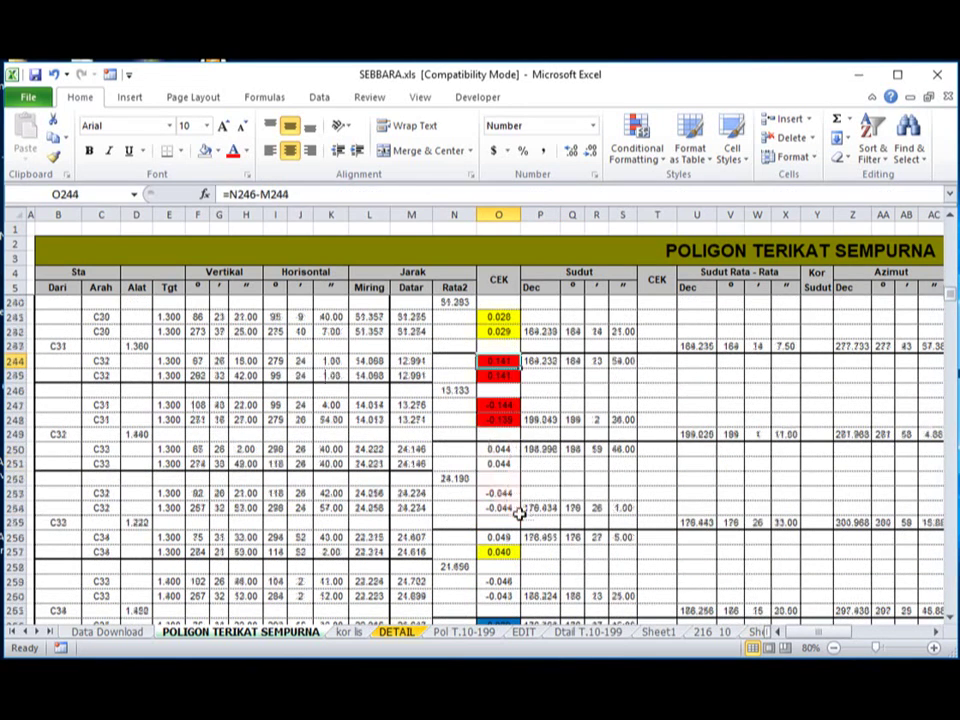
Review the coloured CEK values from row 250 down to about row 429.
scroll(519, 513, "down", 6)
left_click(617, 497)
scroll(498, 533, "down", 3)
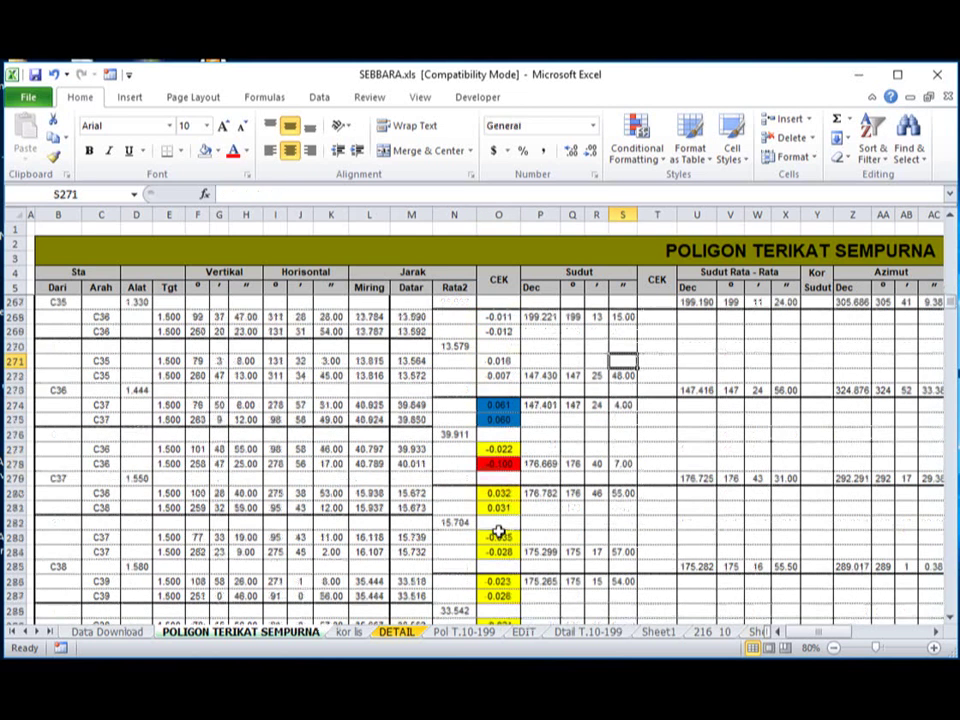
scroll(498, 530, "down", 18)
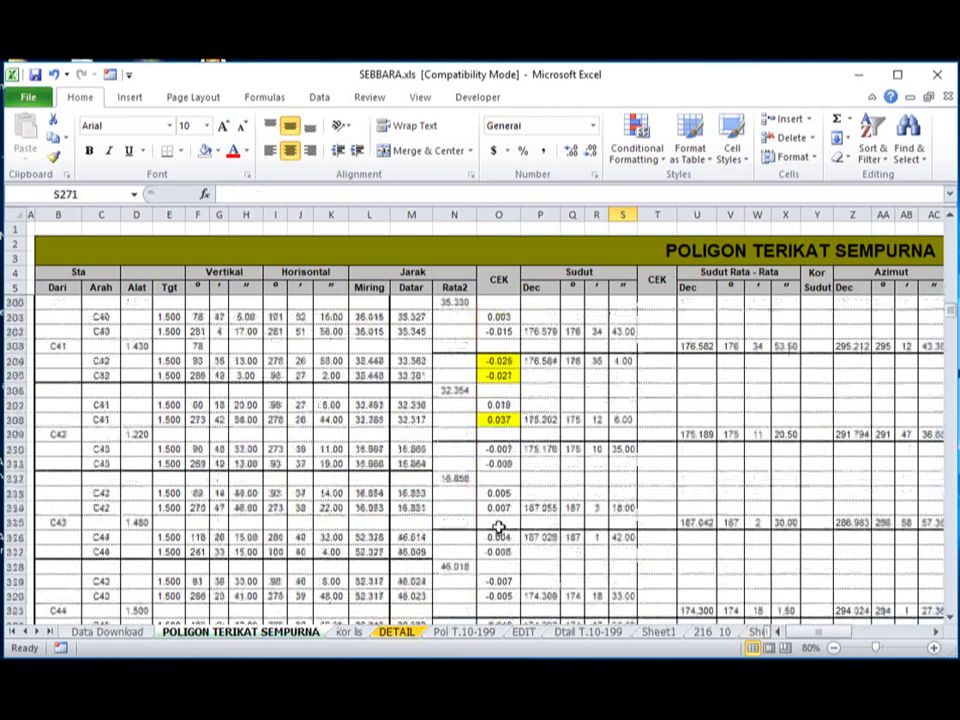
scroll(498, 528, "down", 12)
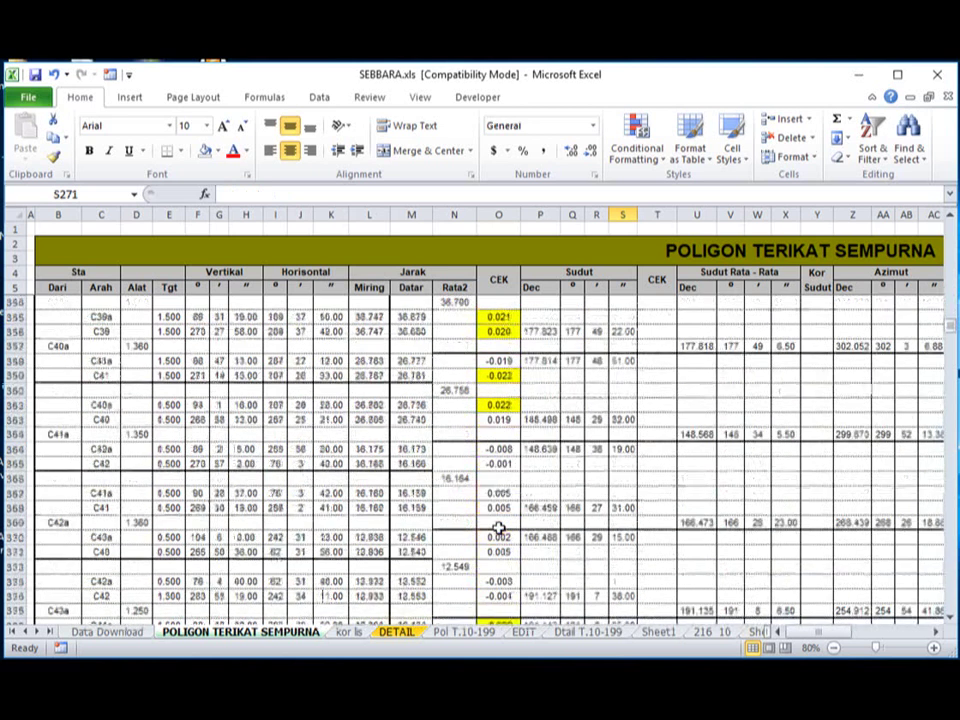
scroll(498, 528, "down", 11)
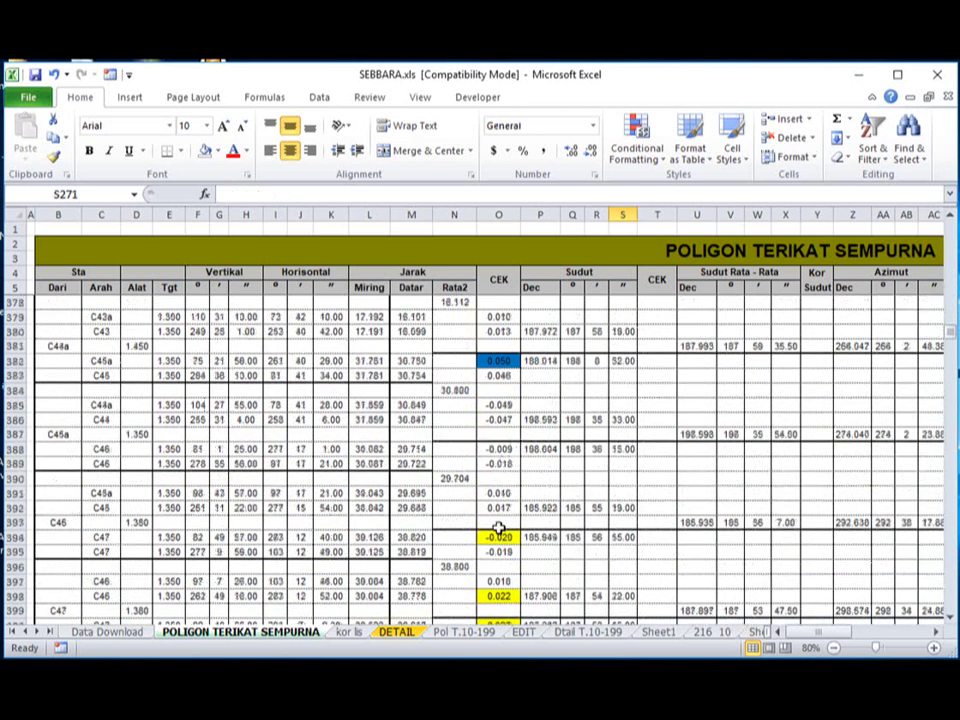
scroll(498, 528, "down", 10)
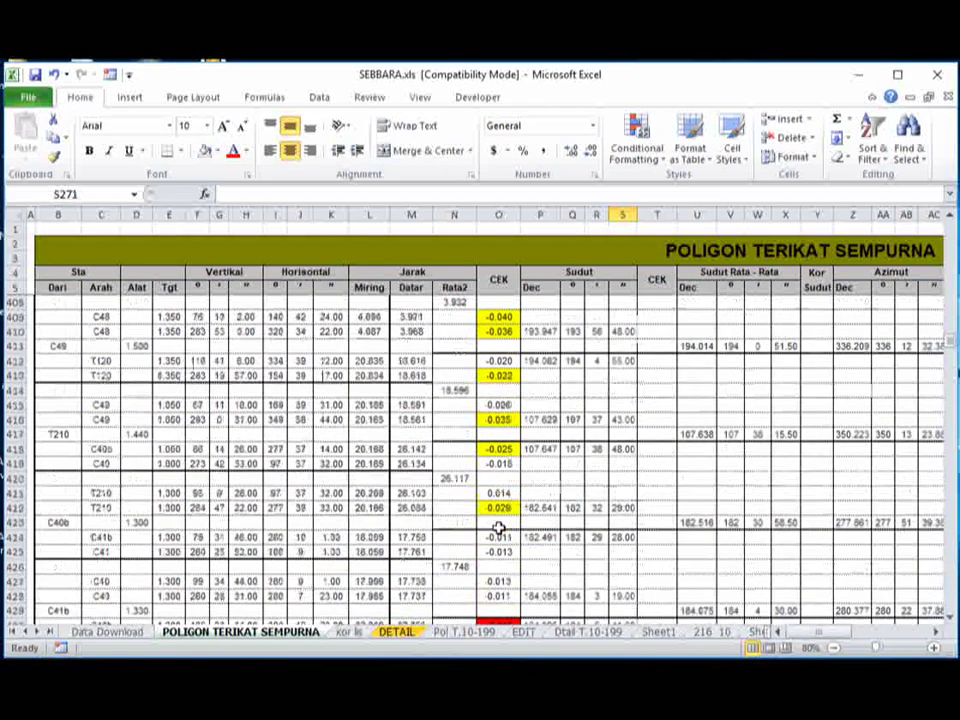
Inspect the red CEK cell in row 434, just above station C42b, and review the coloured CEK values down to about row 528.
left_click(640, 525)
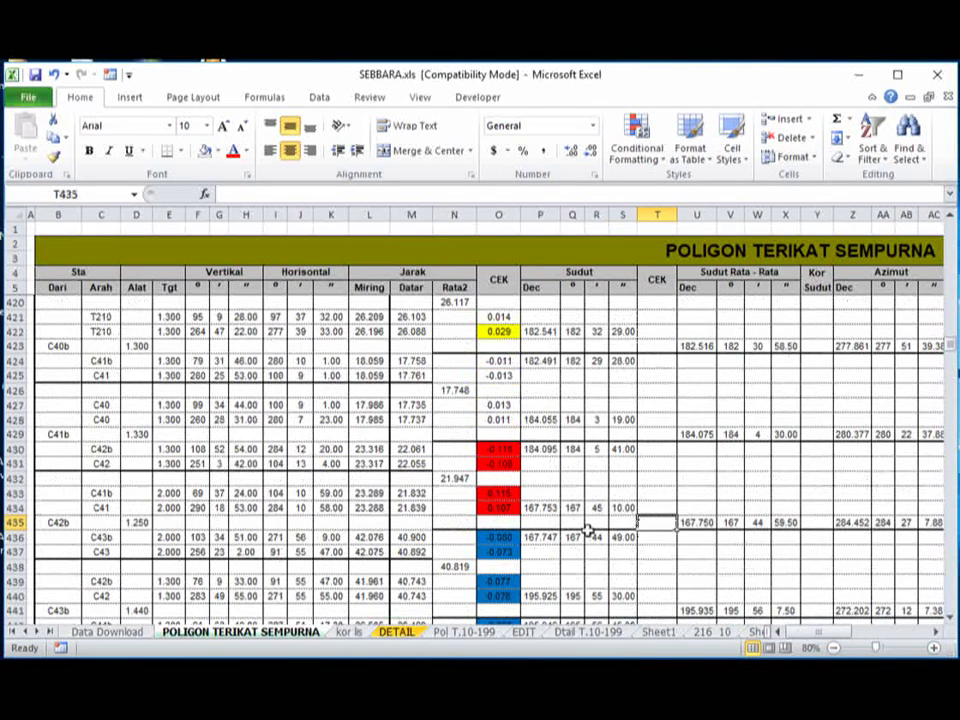
left_click(500, 506)
scroll(510, 502, "down", 6)
scroll(516, 508, "down", 20)
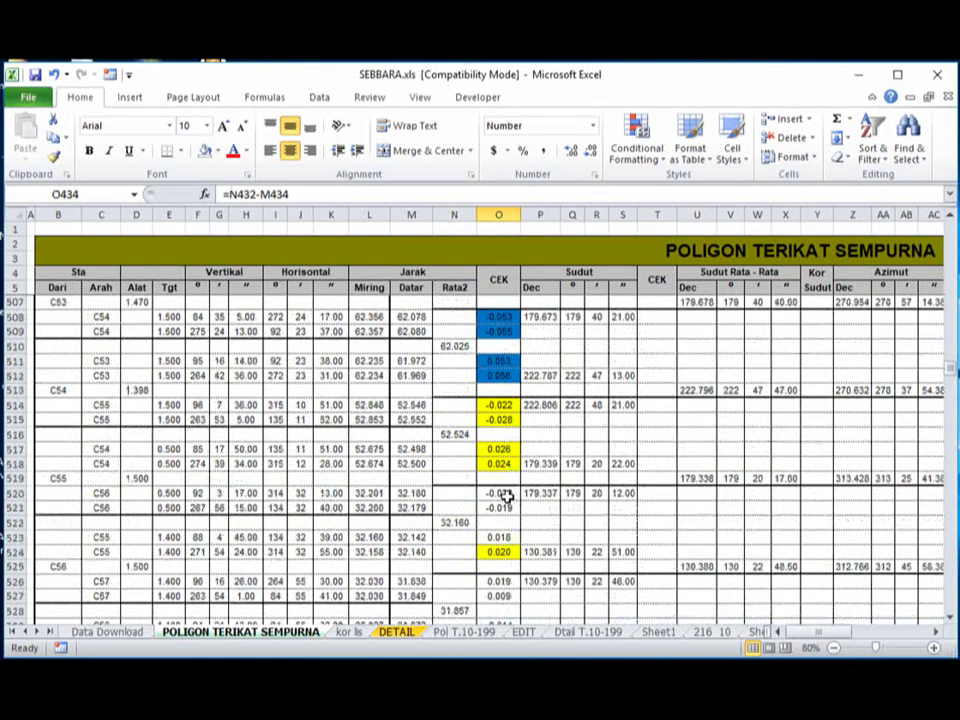
Review the coloured CEK values upward from about row 528 to the first stations of the traverse table.
scroll(507, 496, "up", 18)
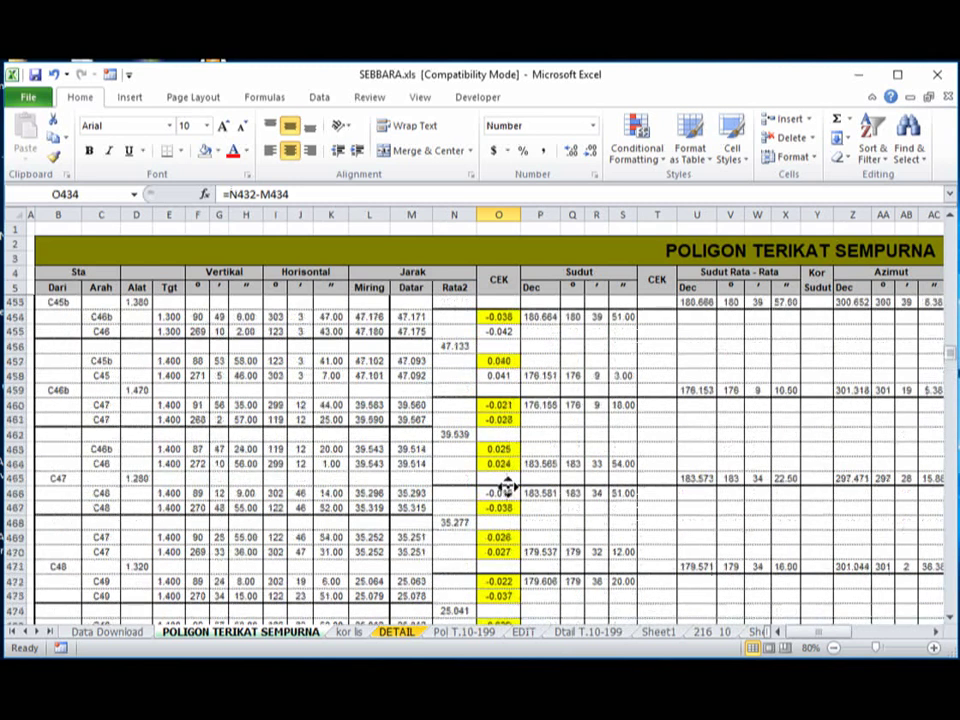
scroll(508, 487, "up", 20)
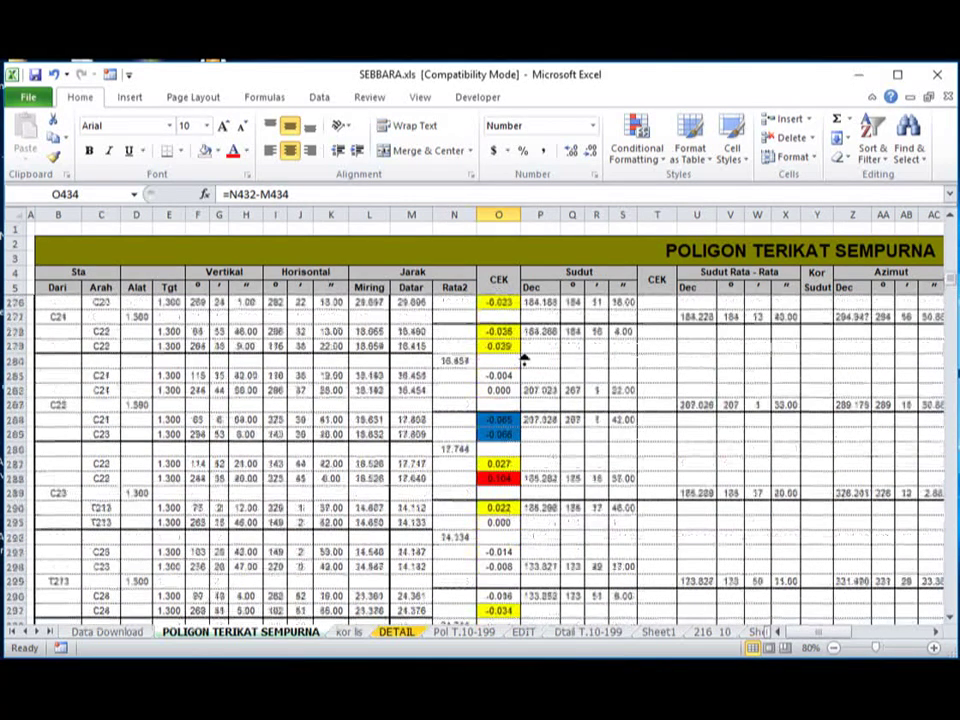
scroll(523, 358, "up", 20)
left_click(515, 507)
left_click(621, 480)
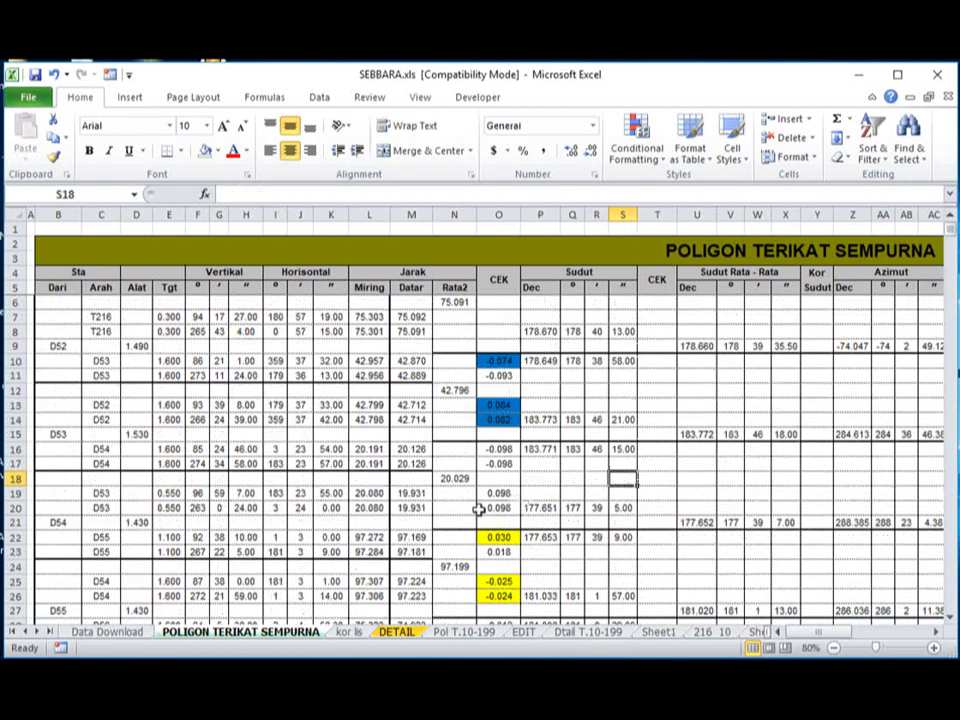
Recheck the coloured CEK values from the first stations down to about row 222, and return to the start of the table.
scroll(481, 515, "down", 20)
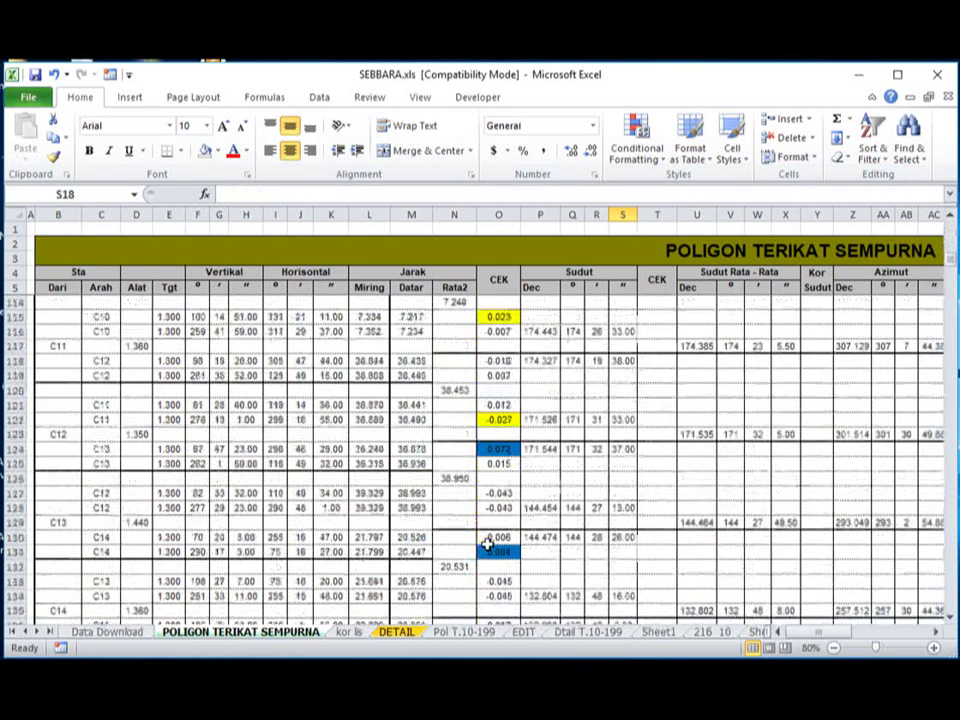
scroll(486, 543, "down", 20)
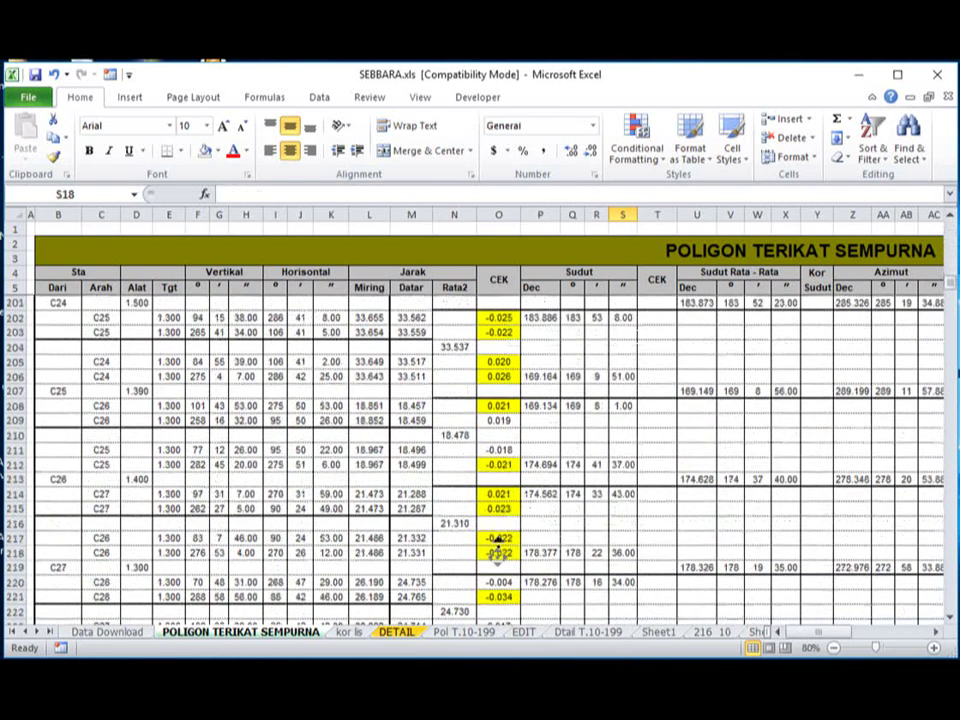
scroll(497, 545, "up", 20)
left_click(498, 419)
left_click(622, 434)
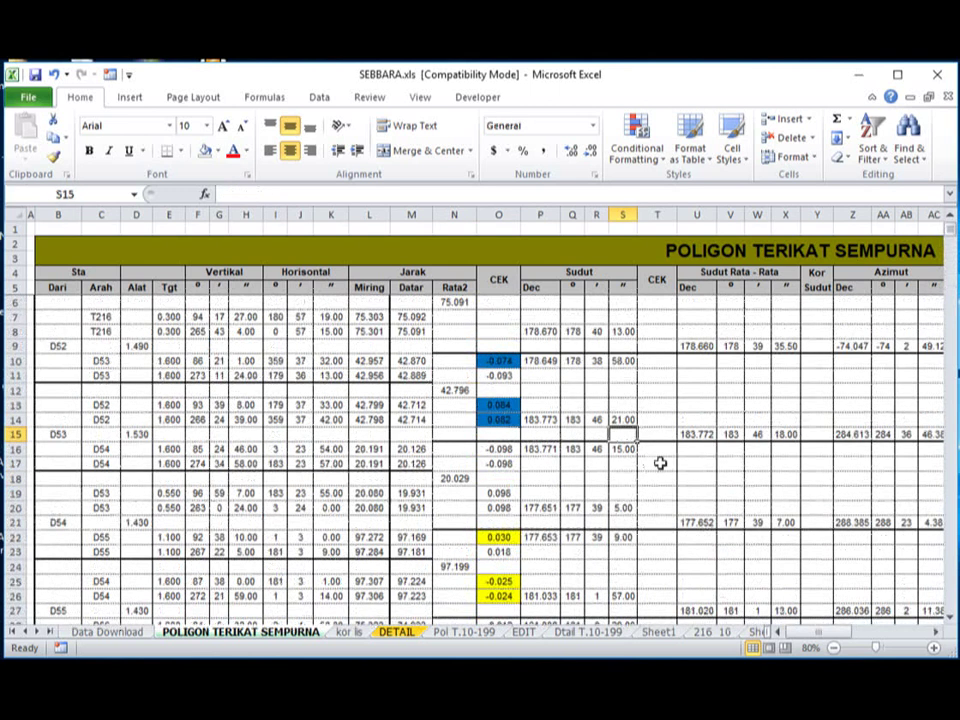
left_click(657, 404)
scroll(537, 402, "down", 4)
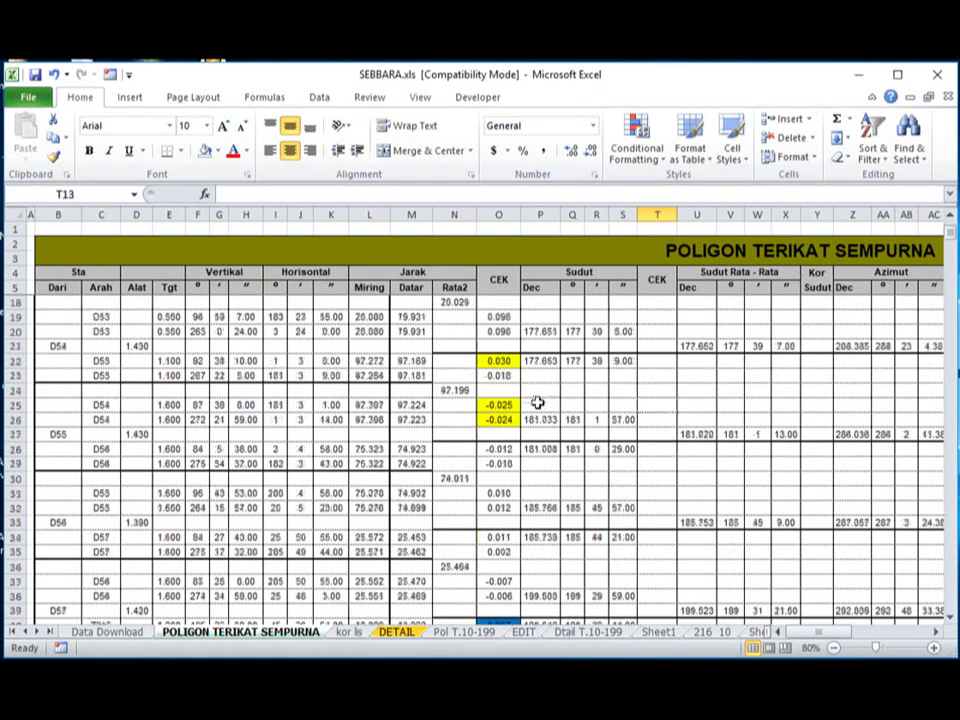
scroll(540, 400, "up", 4)
left_click(738, 418)
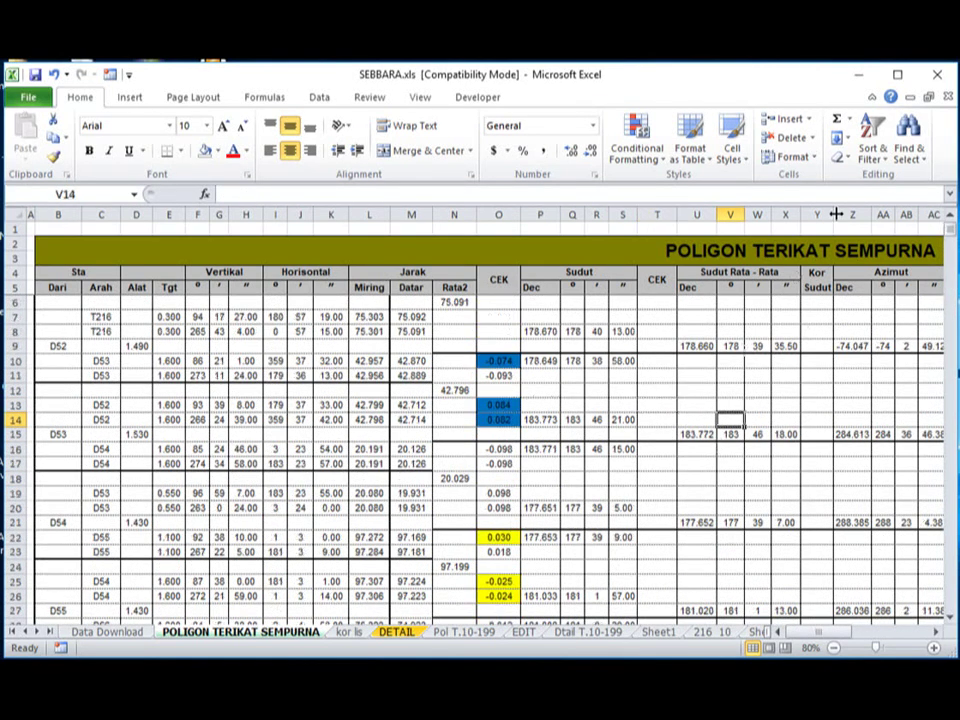
Minimize the SEBBARA.xls workbook window and refresh the Windows desktop.
left_click(859, 78)
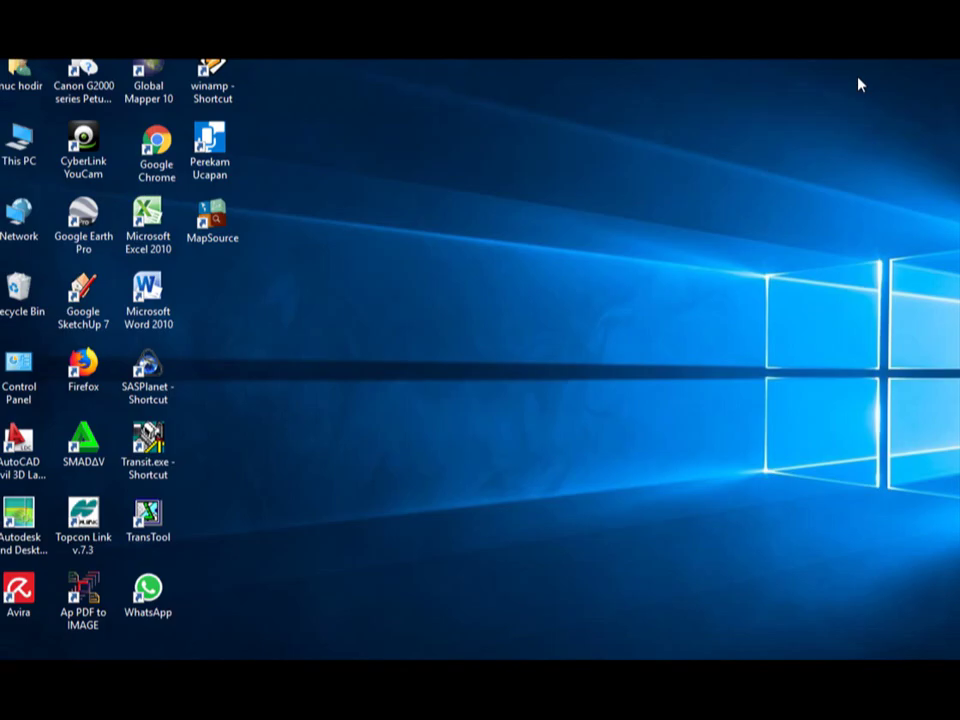
right_click(504, 295)
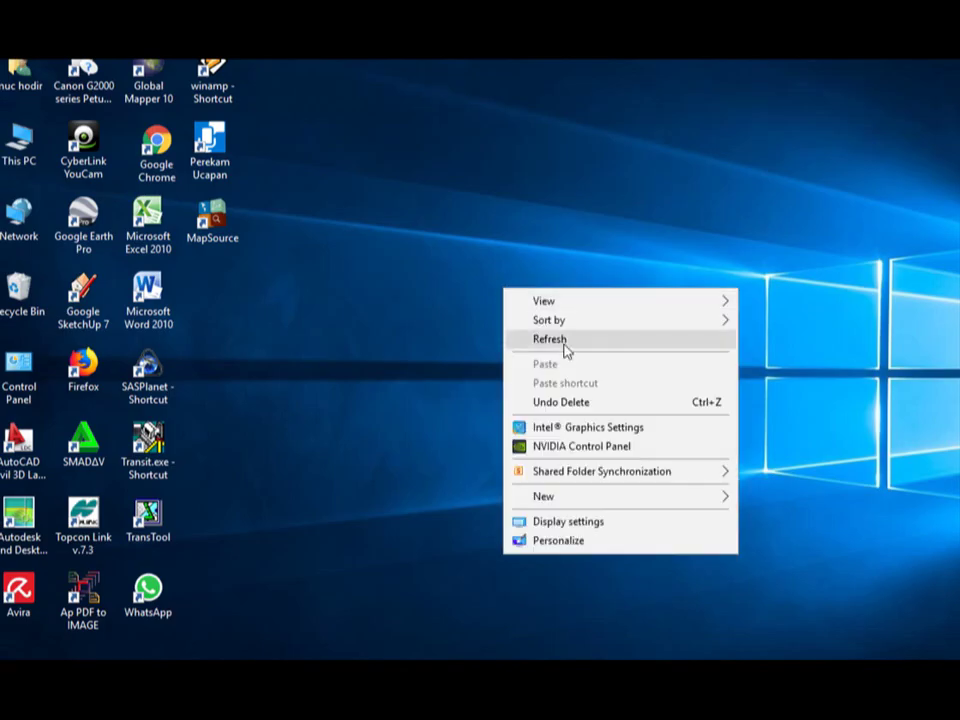
left_click(566, 341)
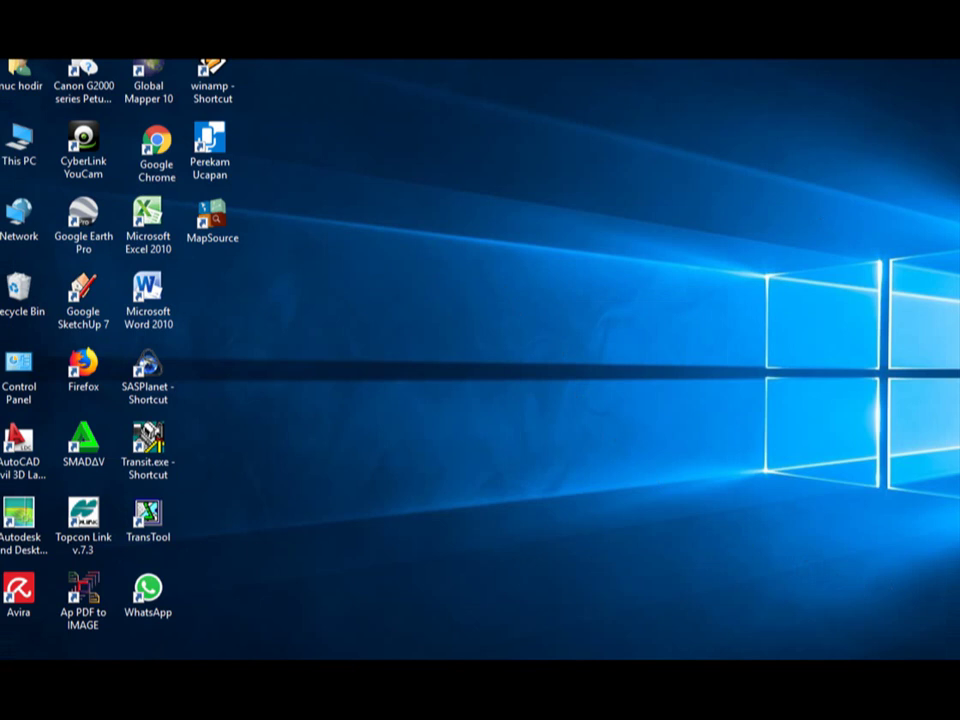